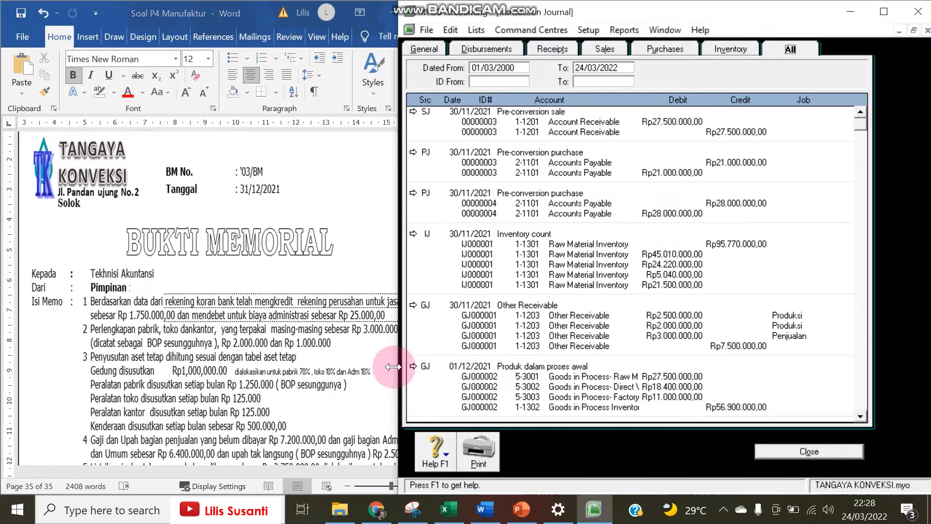
# Widen the Word window beside the accounting window and bring the memo's numbered adjustment items into view
pyautogui.moveTo(397, 356); pyautogui.dragTo(457, 348)
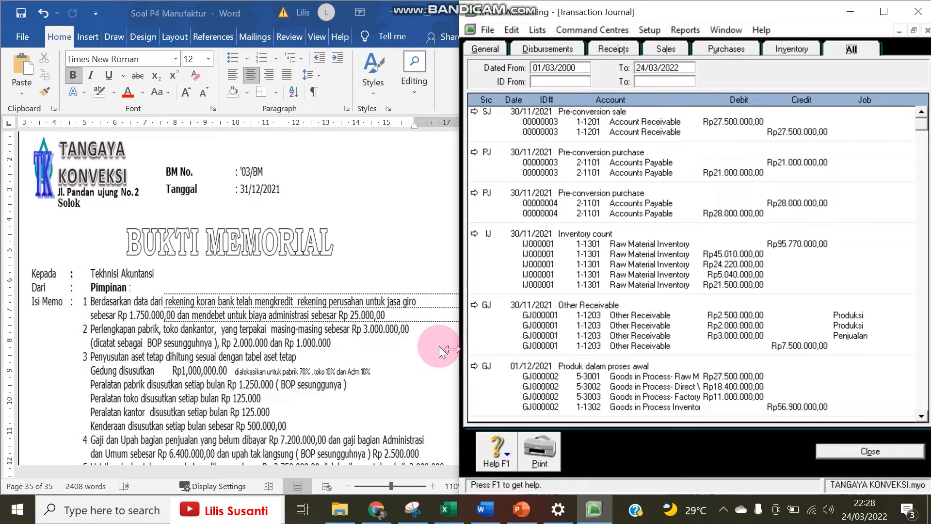
pyautogui.click(366, 348)
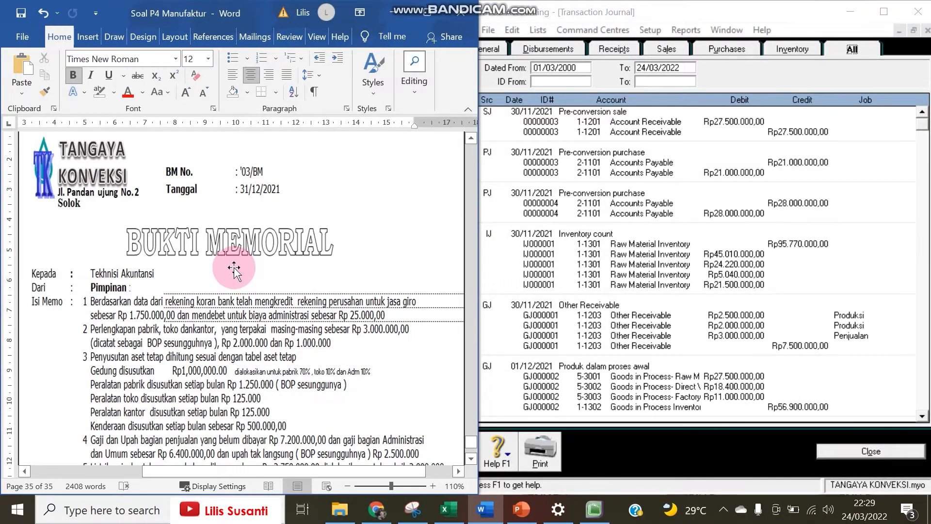
pyautogui.scroll(-2, 233, 270)
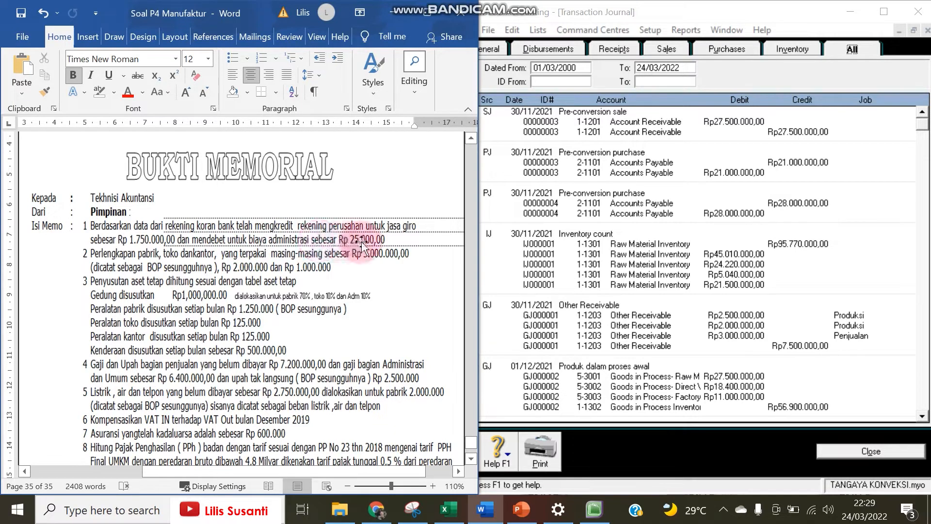
# Leave the transaction journal and start a general journal entry dated 31/12/2021 with the memo "Penyesuaian"
pyautogui.click(903, 450)
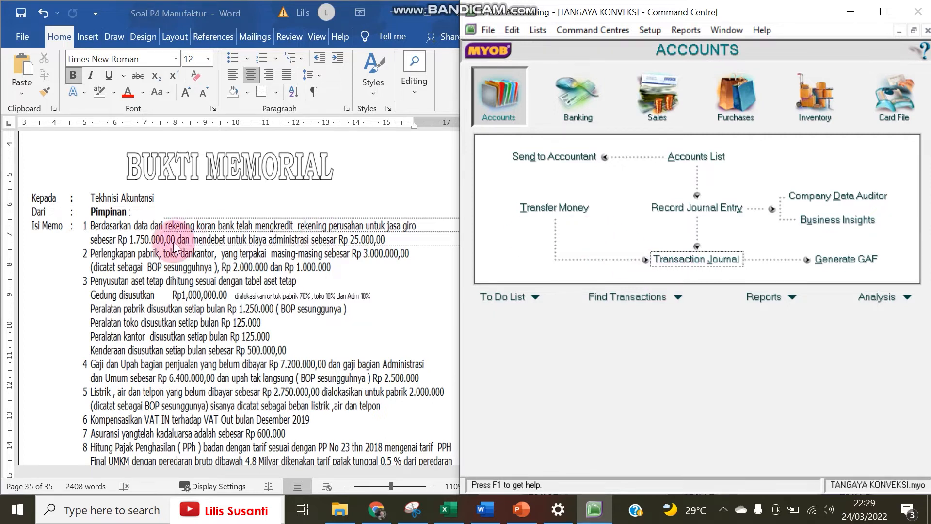
pyautogui.click(674, 209)
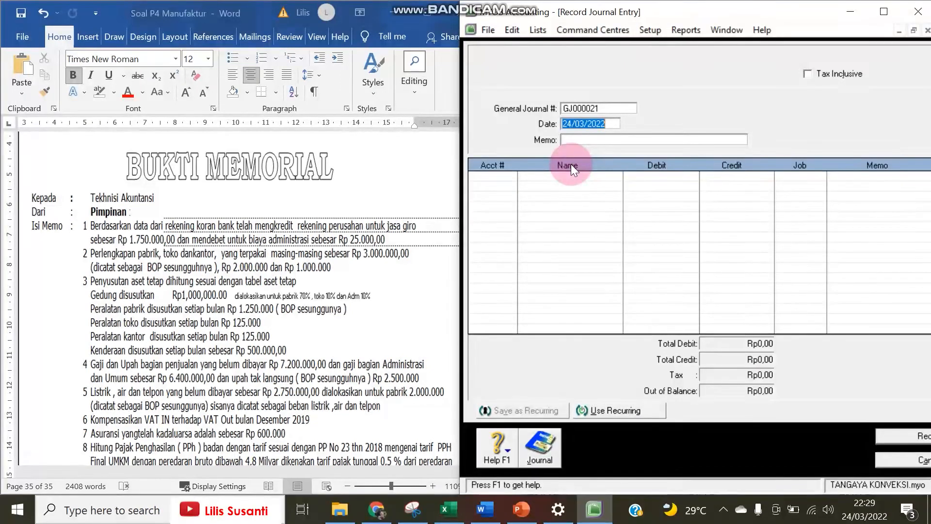
pyautogui.write('31')
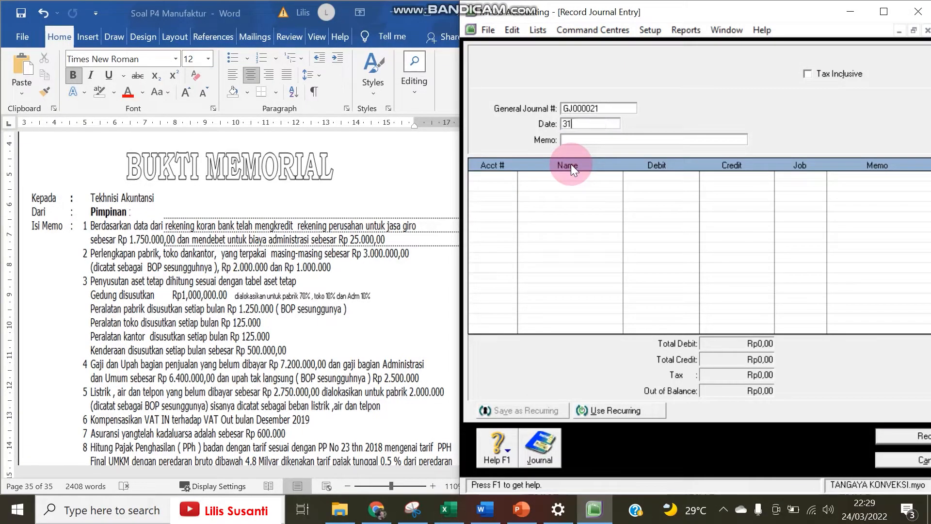
pyautogui.write('/12/2021')
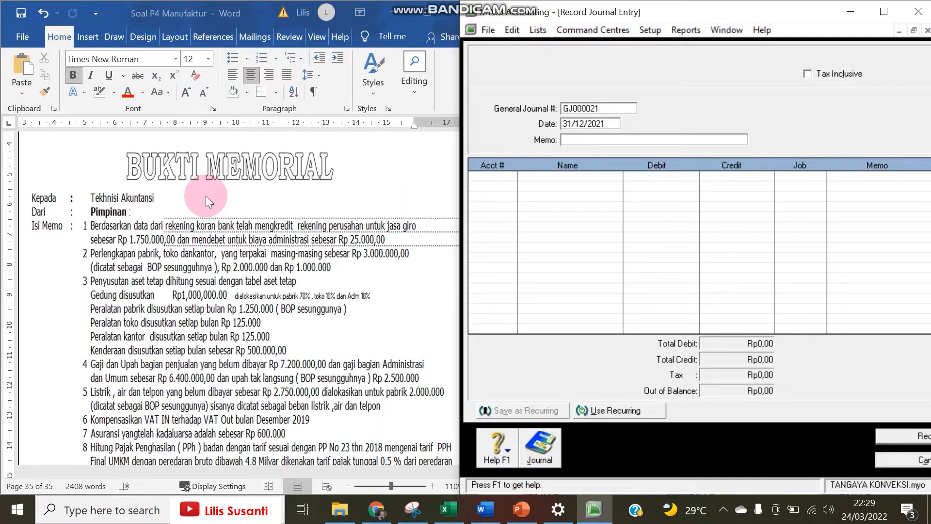
pyautogui.click(206, 196)
pyautogui.click(576, 141)
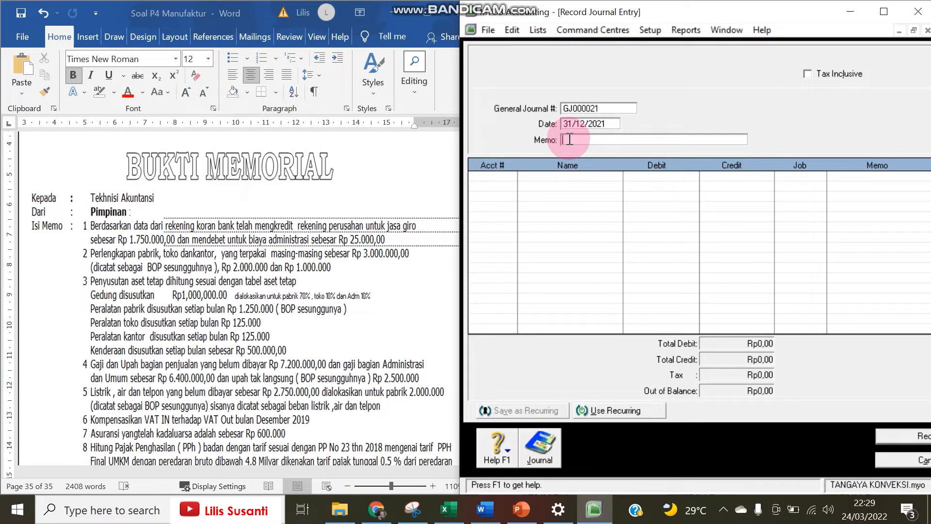
pyautogui.write('Pe')
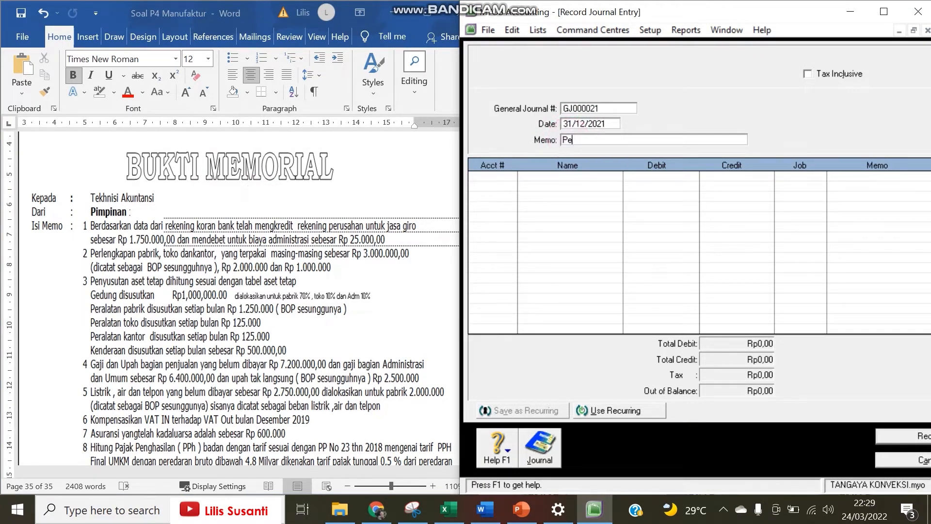
pyautogui.write('nyesuaian')
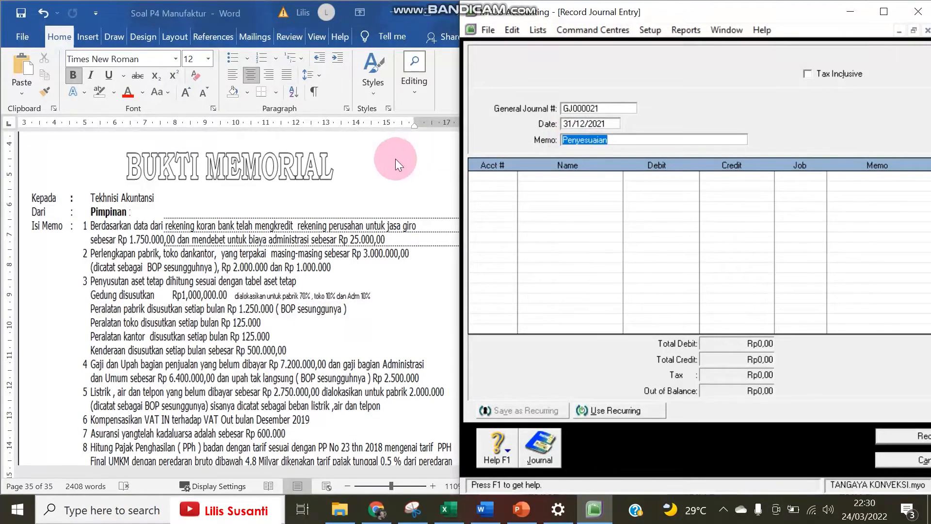
# Add the Cash in Bank account (1-1101) as the first line of the journal entry
pyautogui.click(485, 178)
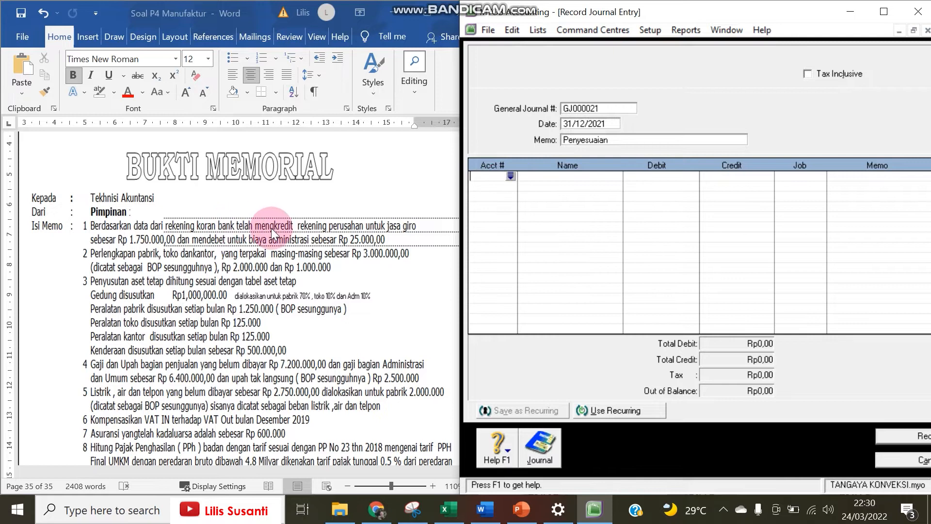
pyautogui.click(499, 183)
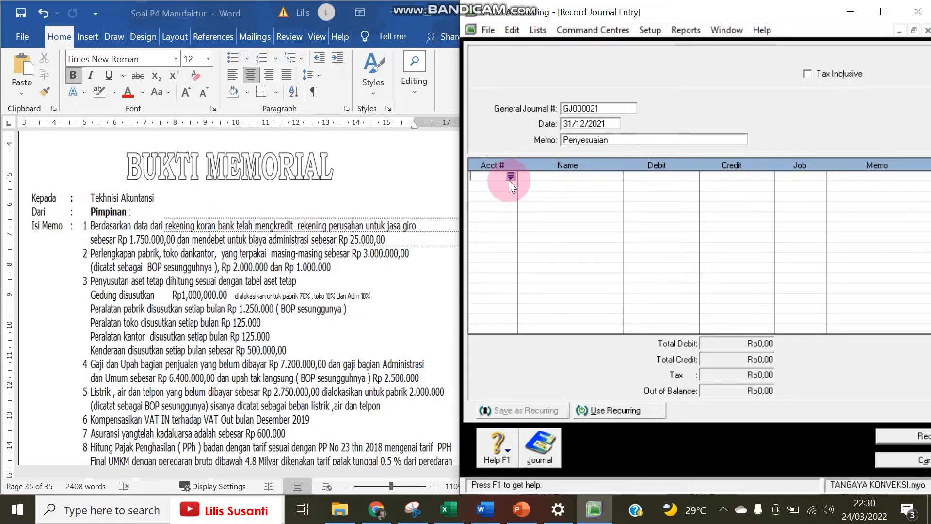
pyautogui.click(511, 175)
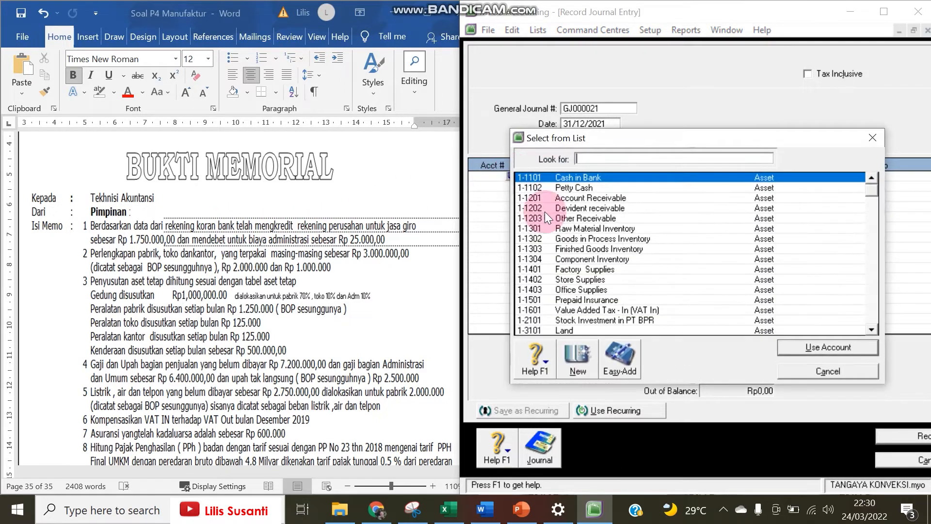
pyautogui.doubleClick(565, 178)
# Add Bank Service Charge (9-1101) as the second line of the entry with a debit of Rp25.000
pyautogui.click(491, 185)
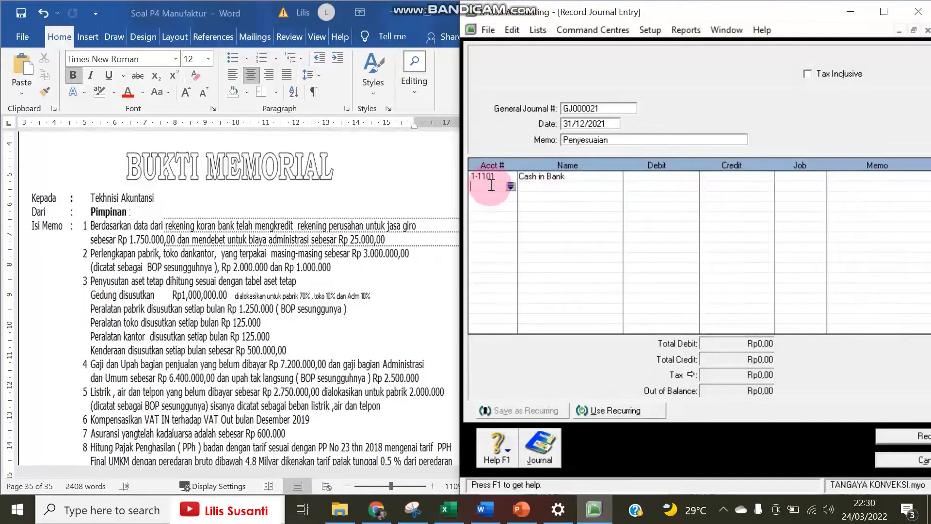
pyautogui.click(513, 187)
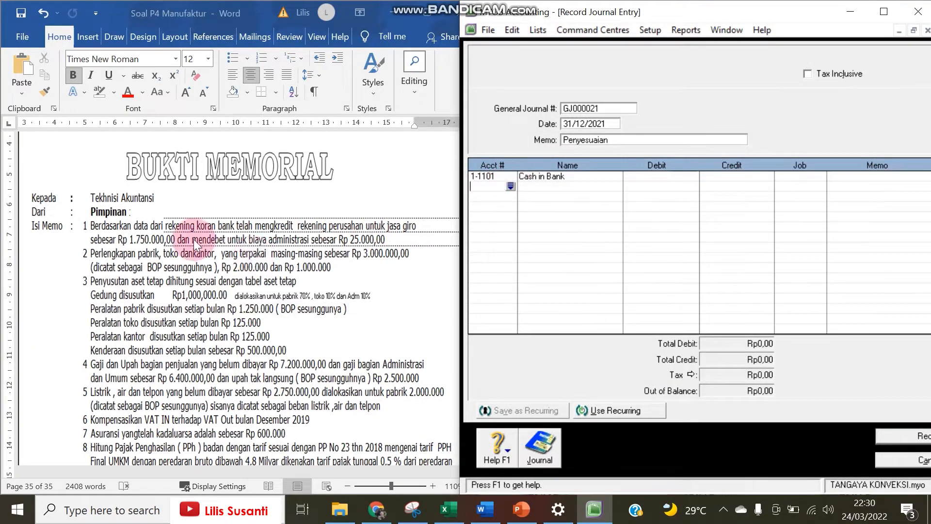
pyautogui.click(510, 185)
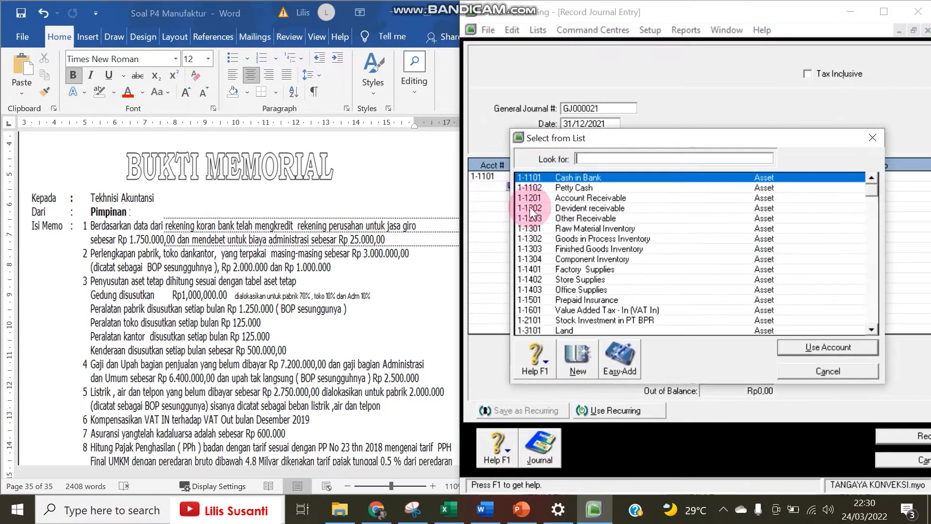
pyautogui.click(570, 161)
pyautogui.write('6')
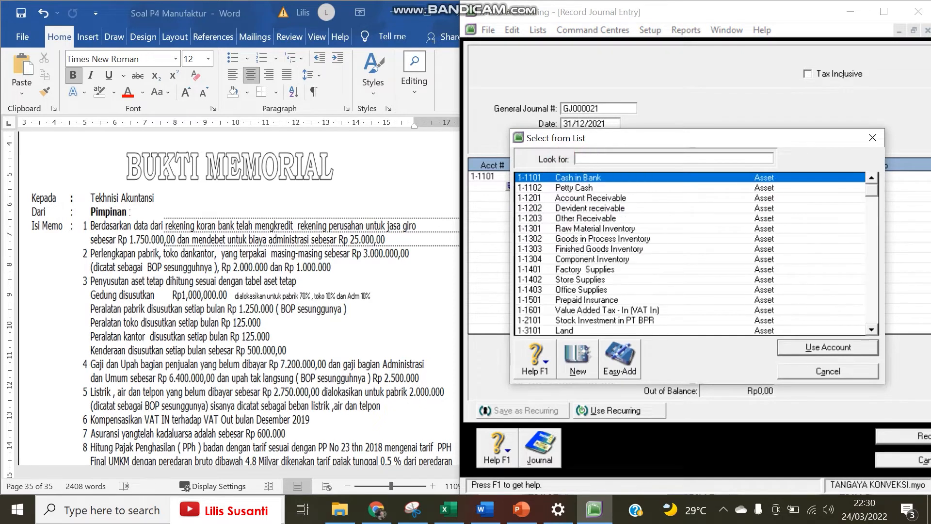
pyautogui.scroll(-2, 604, 235)
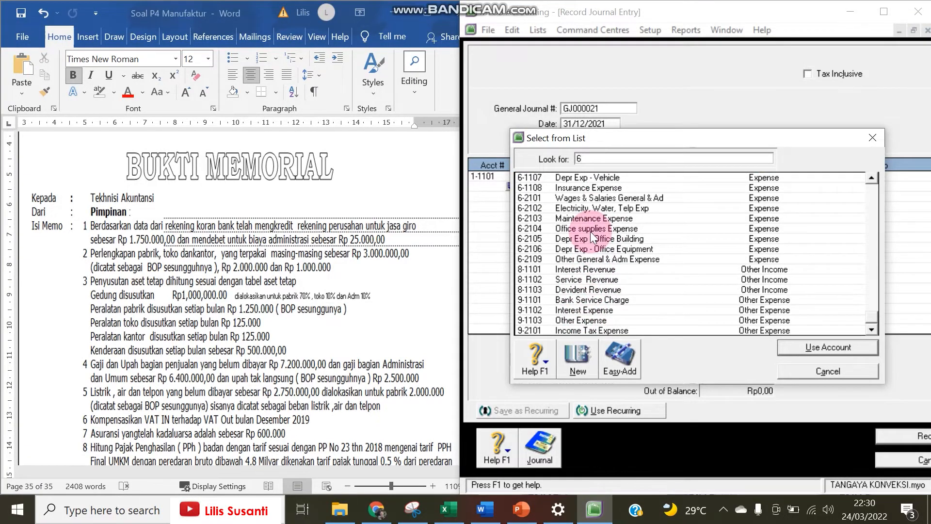
pyautogui.scroll(2, 590, 231)
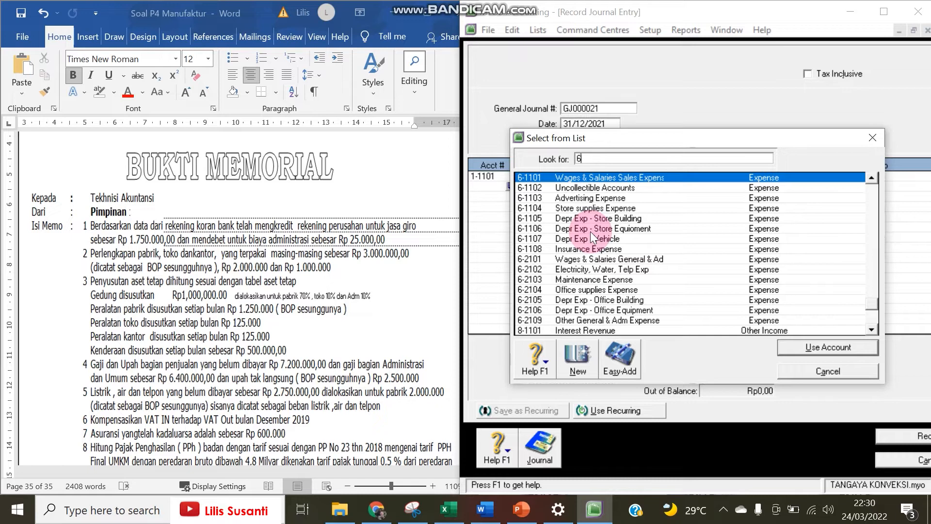
pyautogui.scroll(-2, 590, 231)
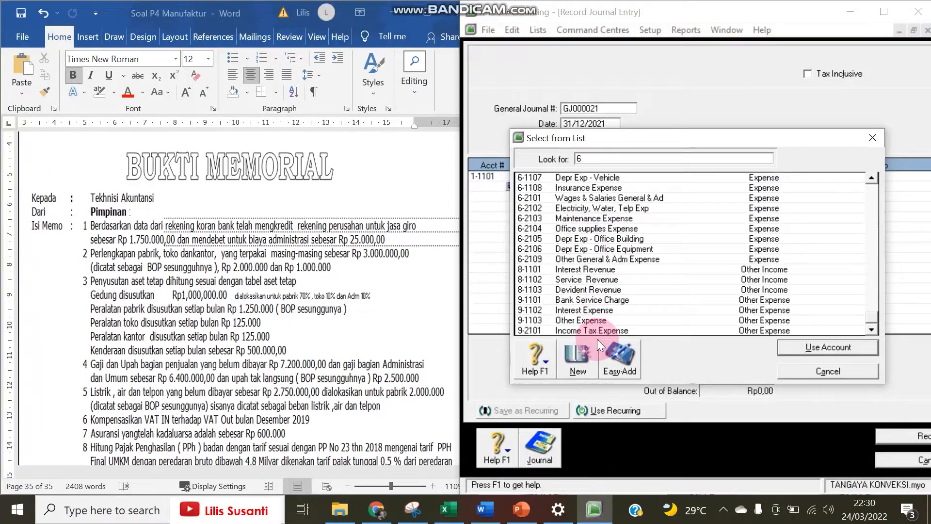
pyautogui.doubleClick(584, 299)
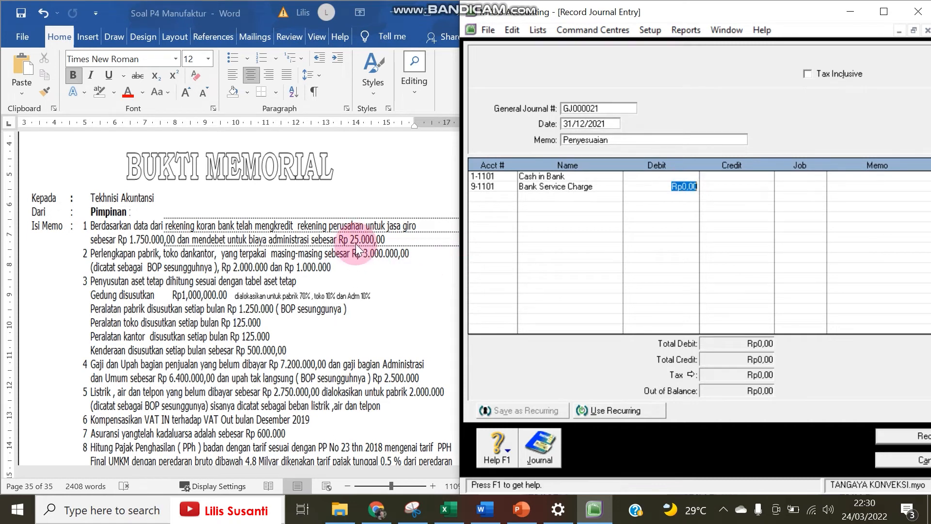
pyautogui.write('25000')
pyautogui.press('Return')
# Add Interest Revenue (8-1101) as the third line of the entry with a credit of Rp1.750.000
pyautogui.press('Return')
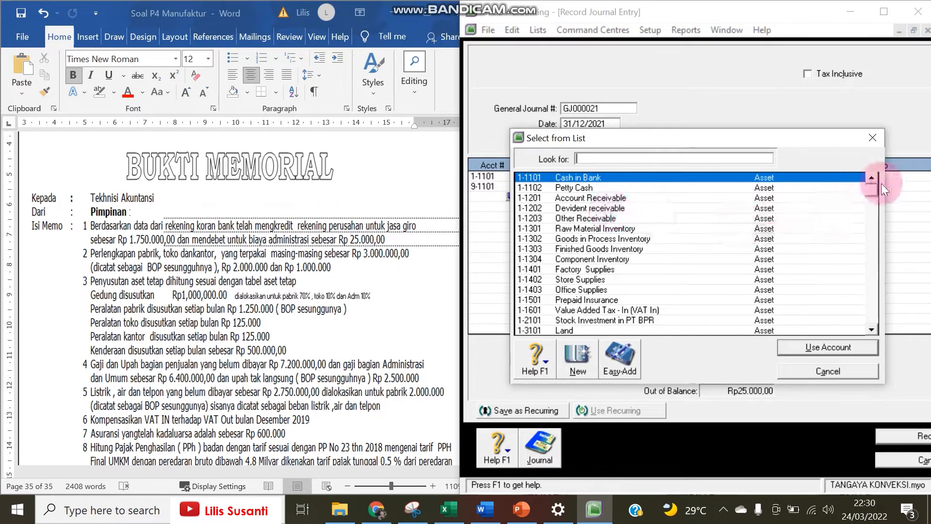
pyautogui.moveTo(870, 191); pyautogui.dragTo(872, 326)
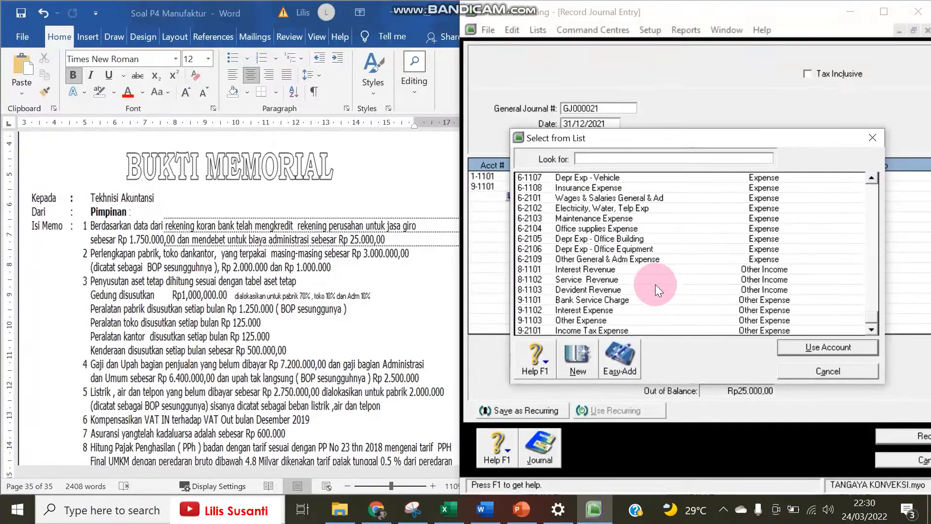
pyautogui.doubleClick(581, 271)
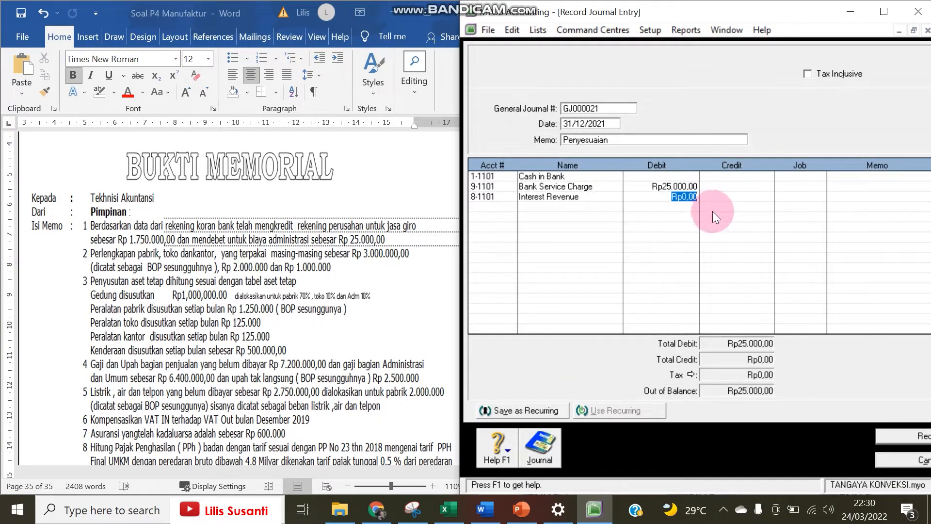
pyautogui.click(718, 197)
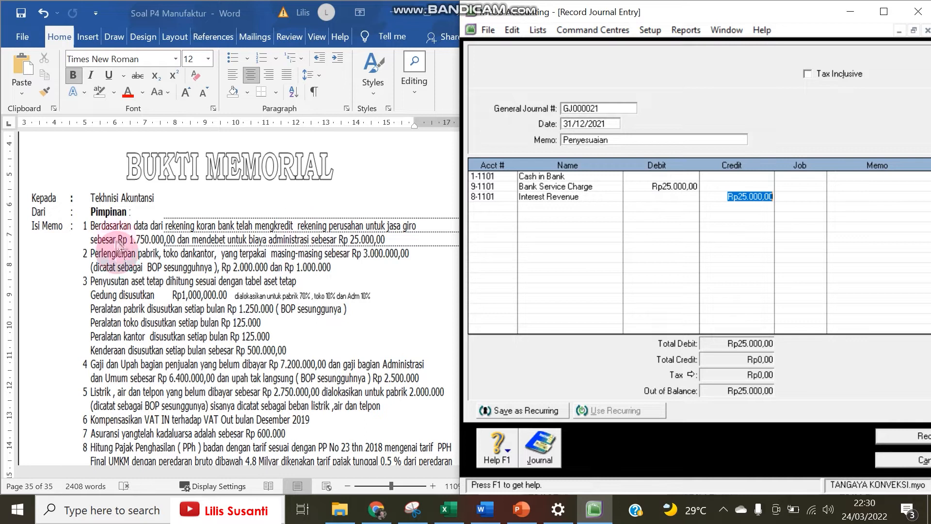
pyautogui.write('1.75')
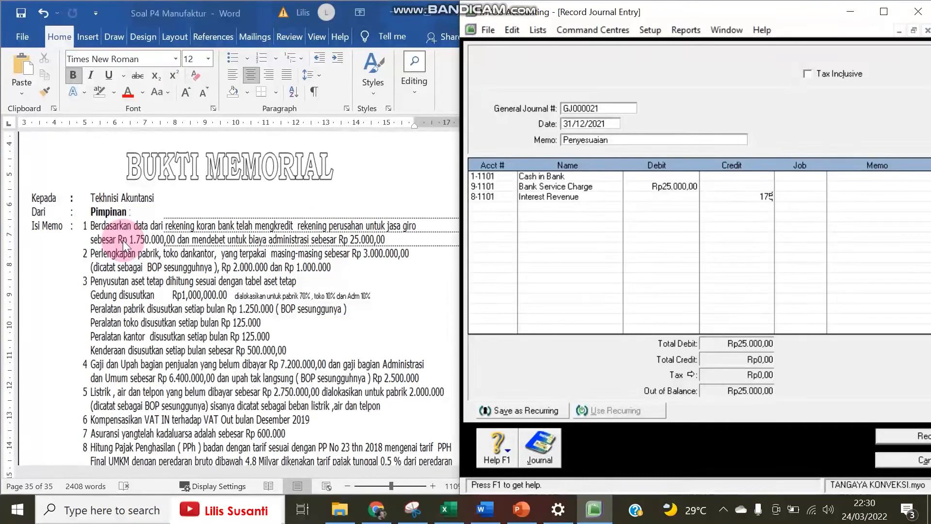
pyautogui.write('0.000')
pyautogui.press('Tab')
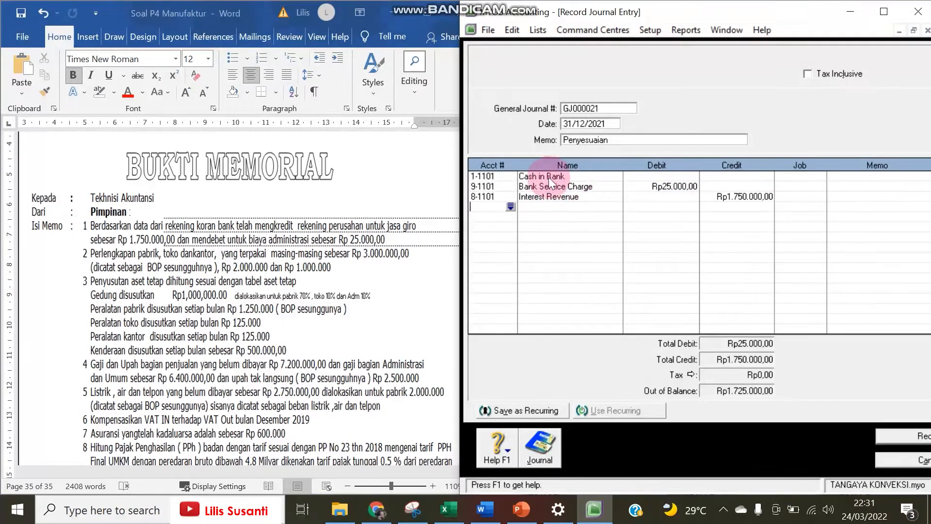
# Debit the Cash in Bank line with the balancing Rp1.725.000 and record the journal entry
pyautogui.click(645, 174)
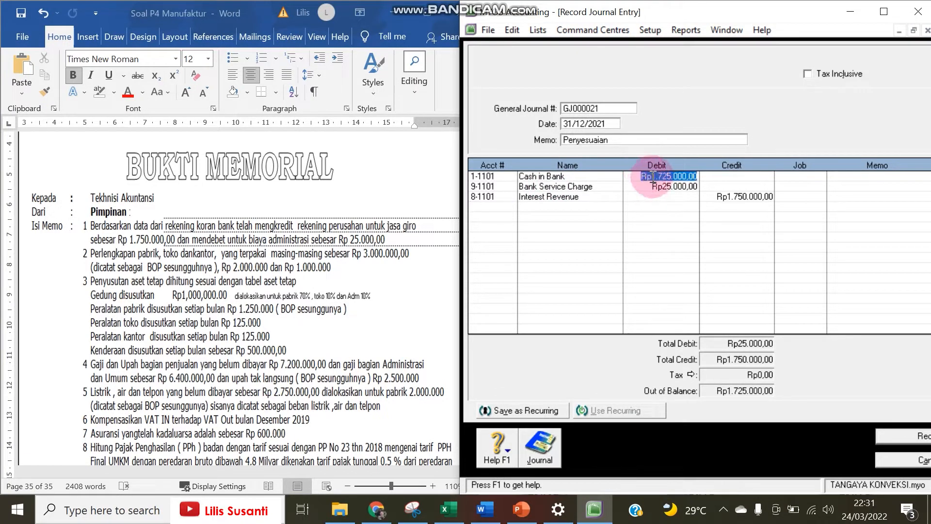
pyautogui.press('Return')
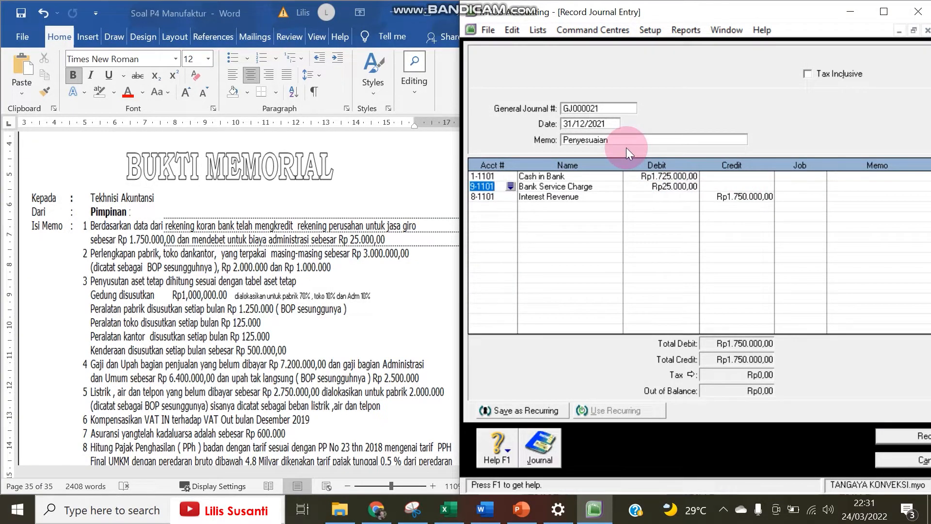
pyautogui.click(904, 440)
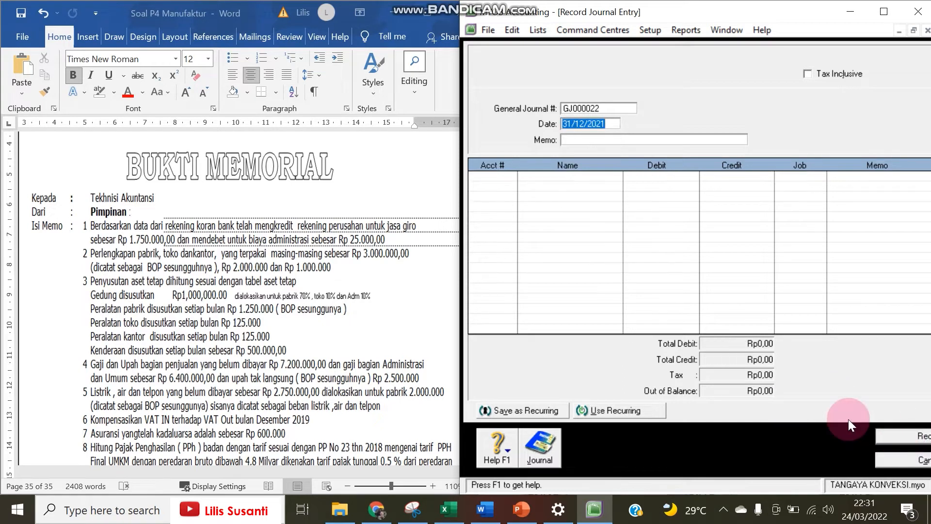
# Enter "Penyesuaian" as the memo of the new blank journal entry
pyautogui.click(570, 141)
pyautogui.write('Penyesuaian')
pyautogui.click(498, 183)
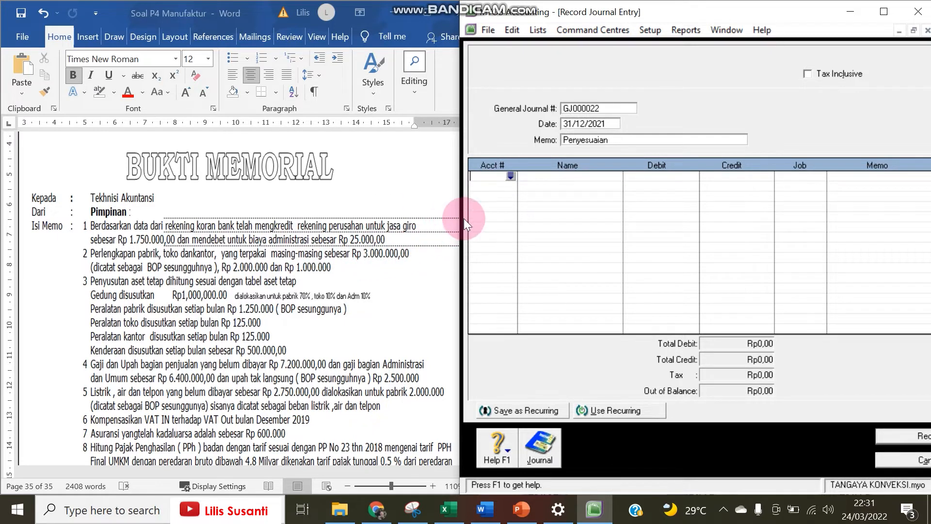
# Add Actual Factory Overhead Cost (5-4102) with a debit of Rp3.000.000 and open the account list for the second line
pyautogui.click(511, 176)
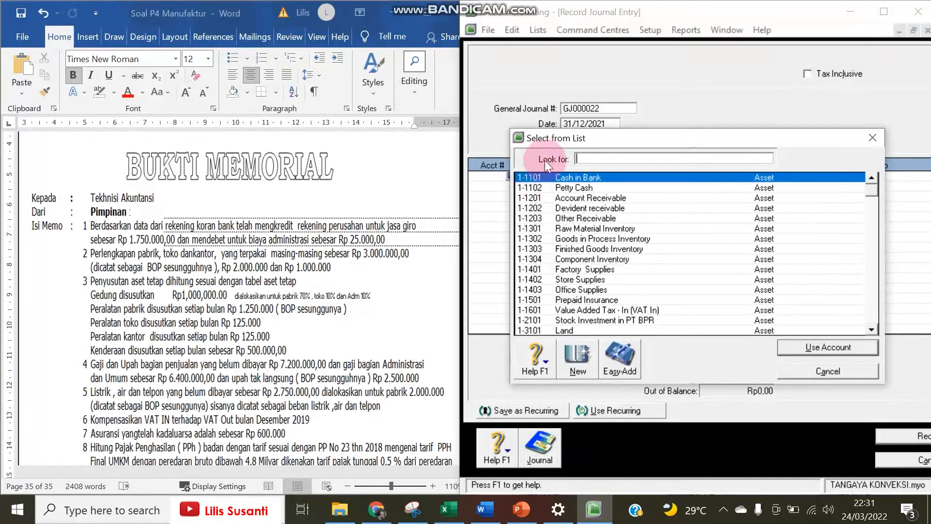
pyautogui.write('5-4102')
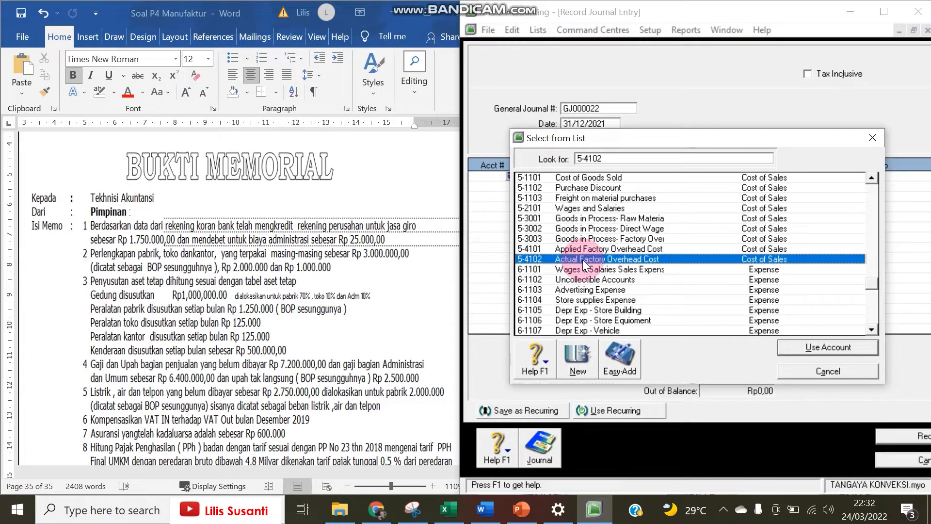
pyautogui.doubleClick(583, 260)
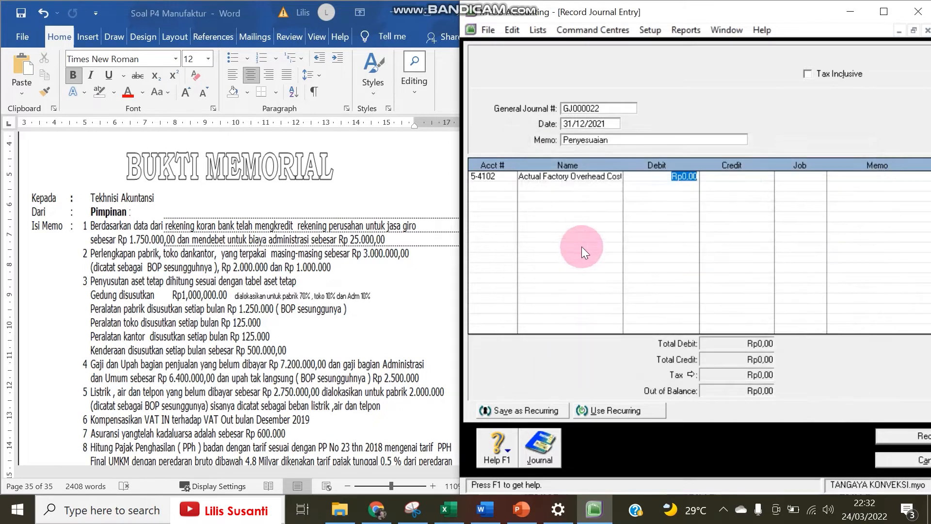
pyautogui.write('3000000')
pyautogui.press('Tab')
pyautogui.press('Tab')
pyautogui.press('Tab')
pyautogui.press('Tab')
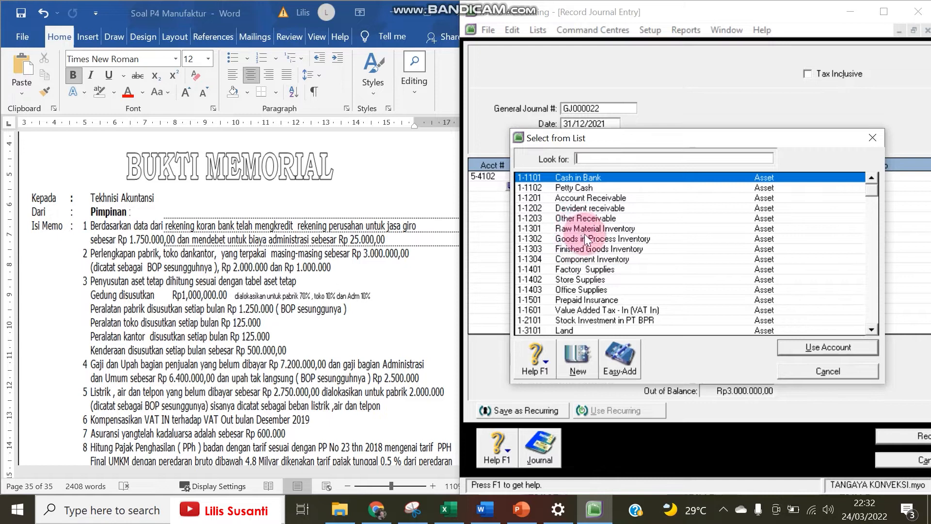
# Use Factory Supplies (1-1401) as the second line of the entry with a credit of Rp3.000.000
pyautogui.click(582, 269)
pyautogui.doubleClick(581, 269)
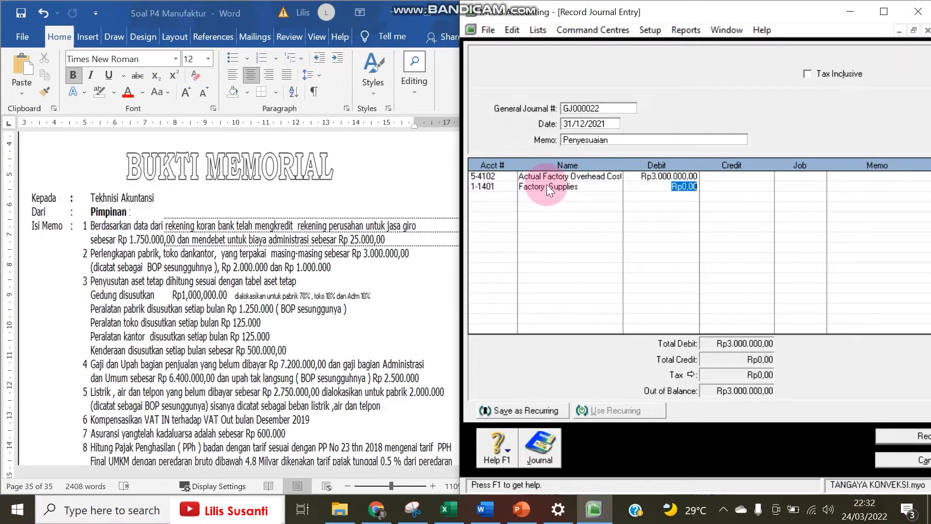
pyautogui.press('Tab')
pyautogui.press('Return')
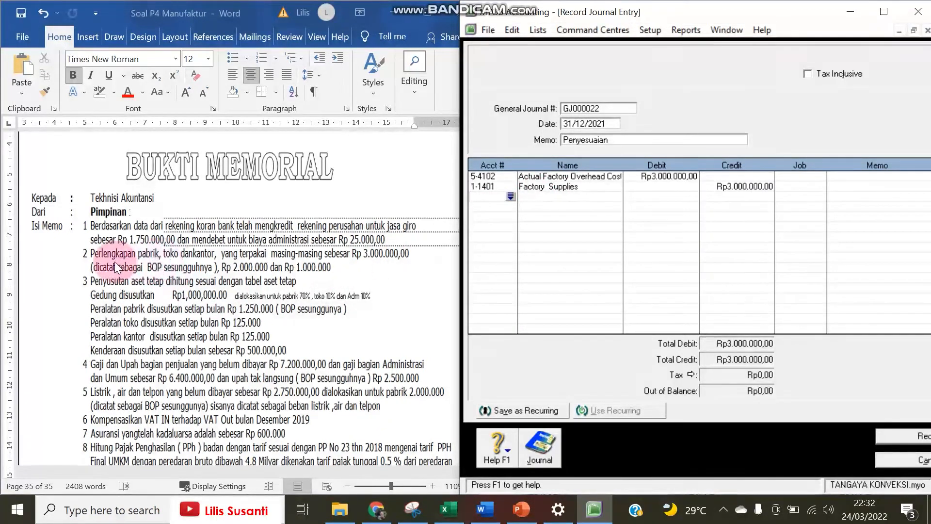
# Add Store supplies Expense (6-1104) as the third line of the entry with a debit of Rp2.000.000
pyautogui.click(512, 195)
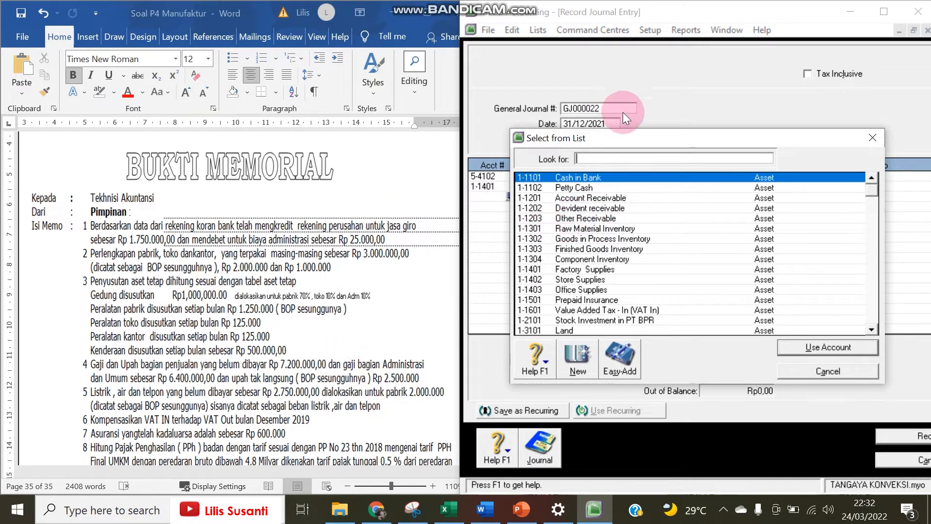
pyautogui.write('6')
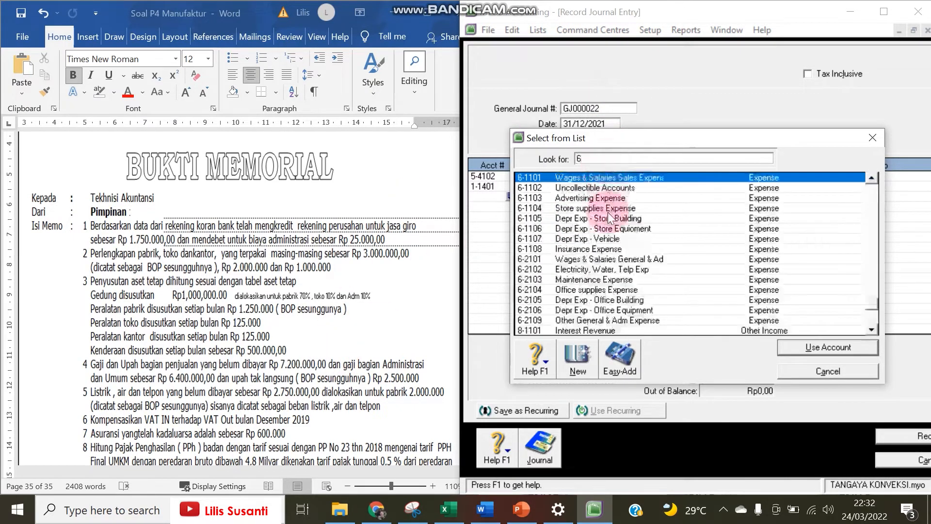
pyautogui.click(579, 208)
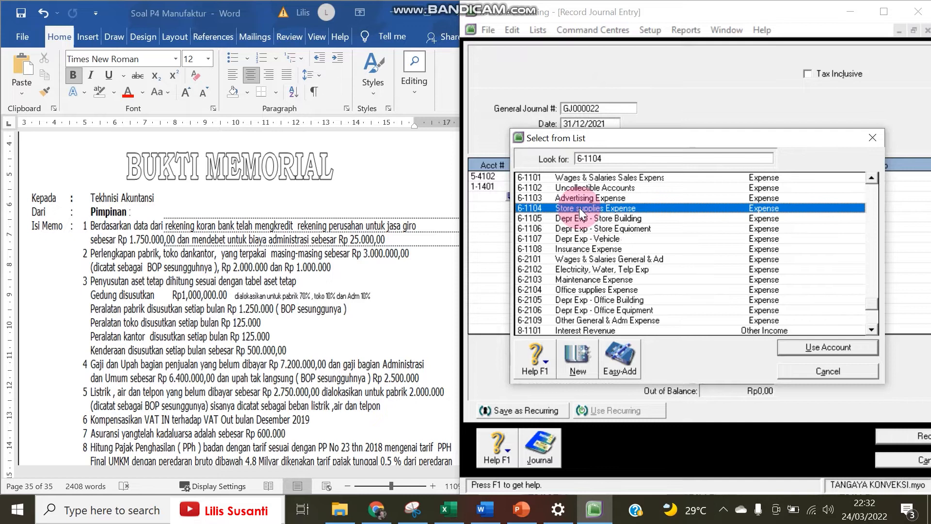
pyautogui.doubleClick(579, 208)
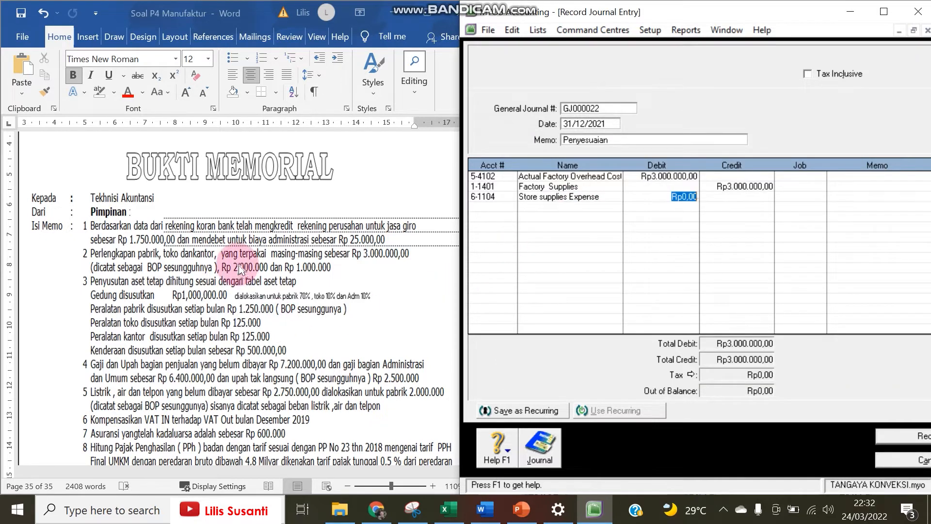
pyautogui.write('2000000')
pyautogui.press('Return')
# Add Store Supplies (1-1402) as the fourth line with the balancing credit of Rp2.000.000
pyautogui.press('Return')
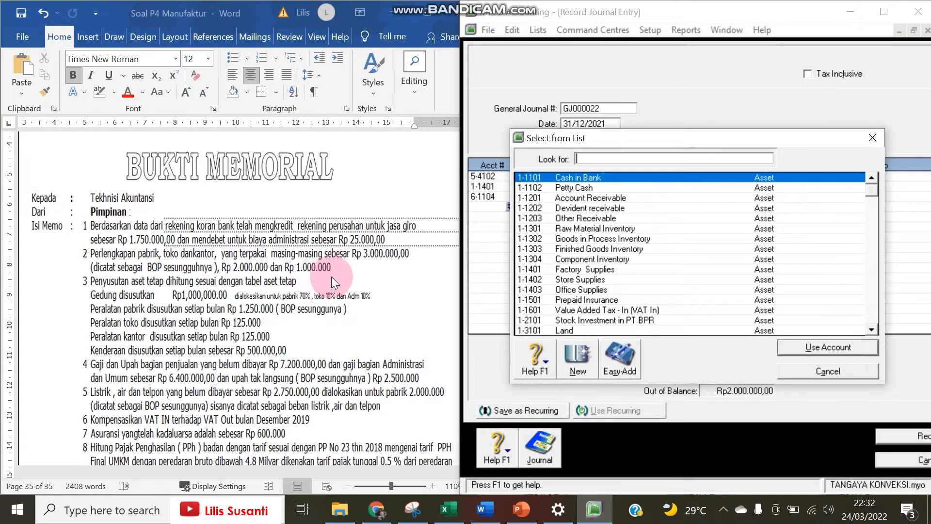
pyautogui.doubleClick(572, 281)
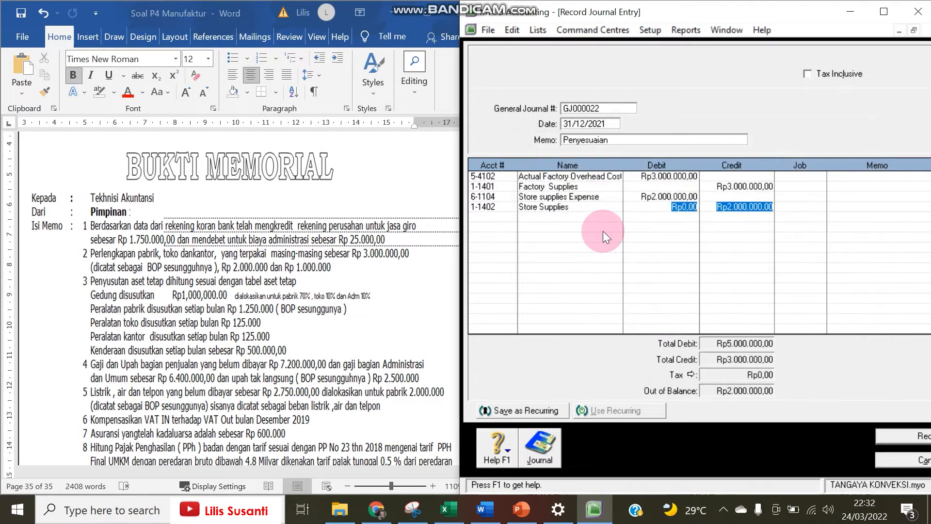
pyautogui.press('Return')
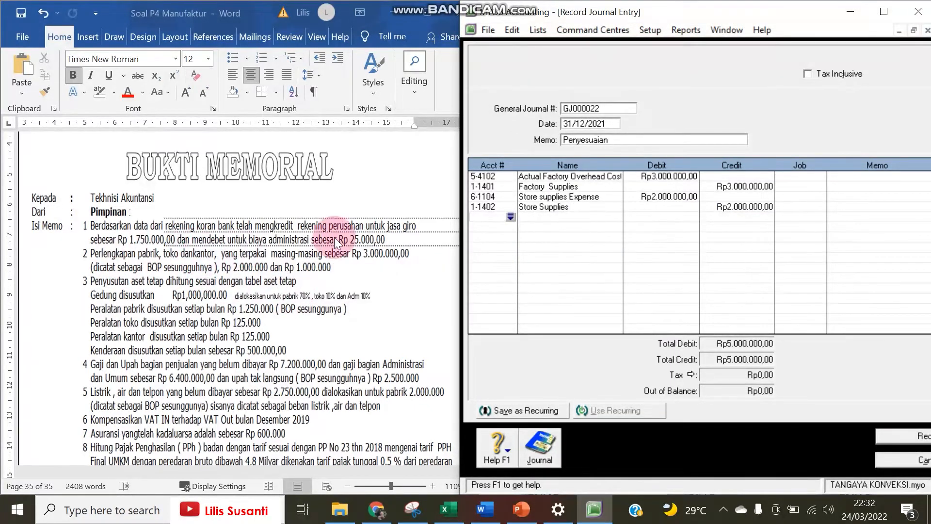
# Add Office supplies Expense (6-2104) as the fifth line of the entry with a debit of Rp1.000.000
pyautogui.click(511, 215)
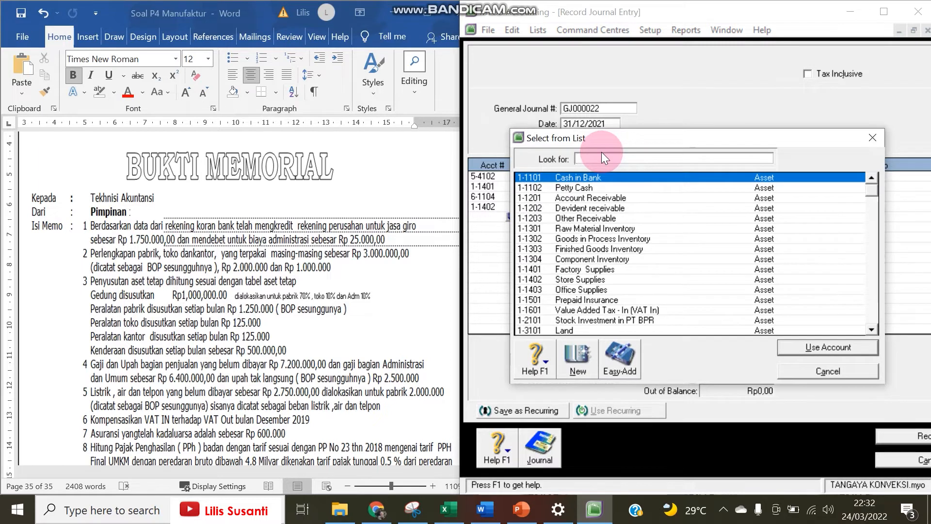
pyautogui.write('6')
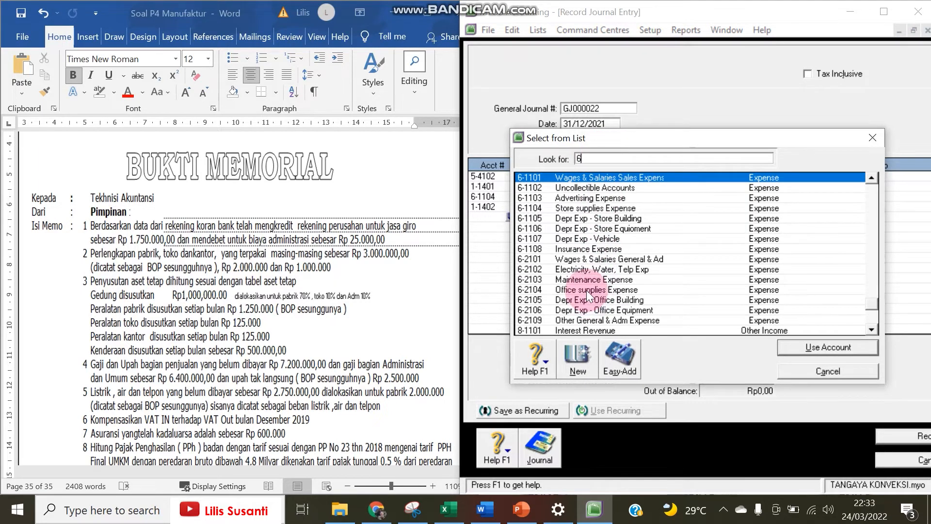
pyautogui.write('-2104')
pyautogui.click(586, 291)
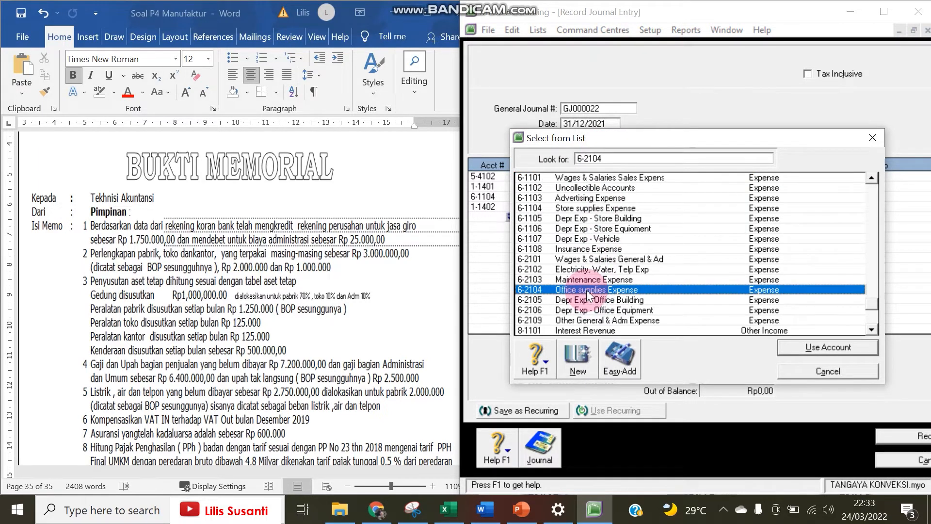
pyautogui.doubleClick(586, 290)
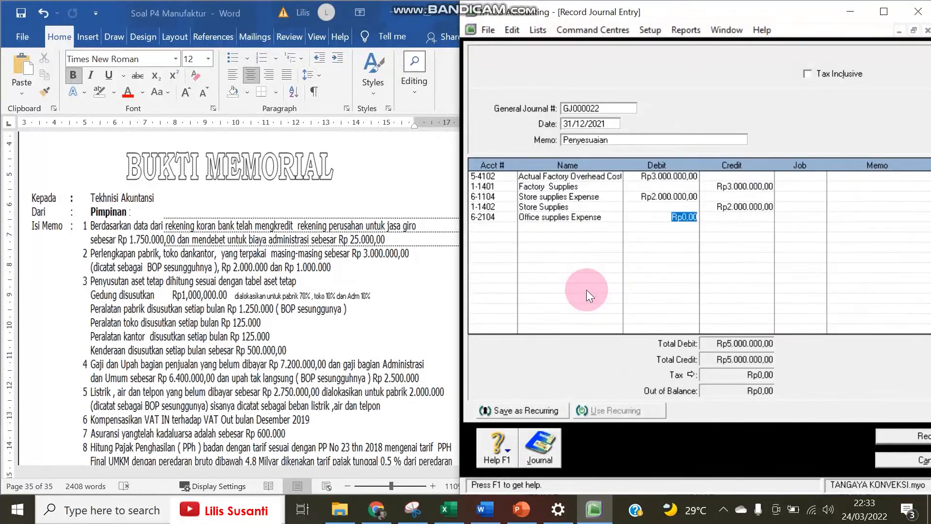
pyautogui.write('1000000')
pyautogui.press('Return')
# Add Office Supplies (1-1403) with the balancing credit of Rp1.000.000 and record the journal entry
pyautogui.press('Return')
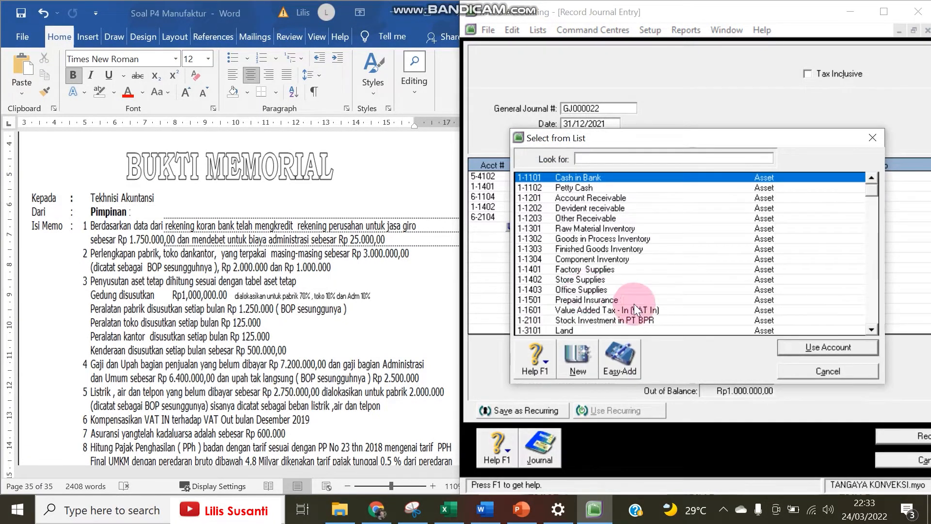
pyautogui.doubleClick(580, 290)
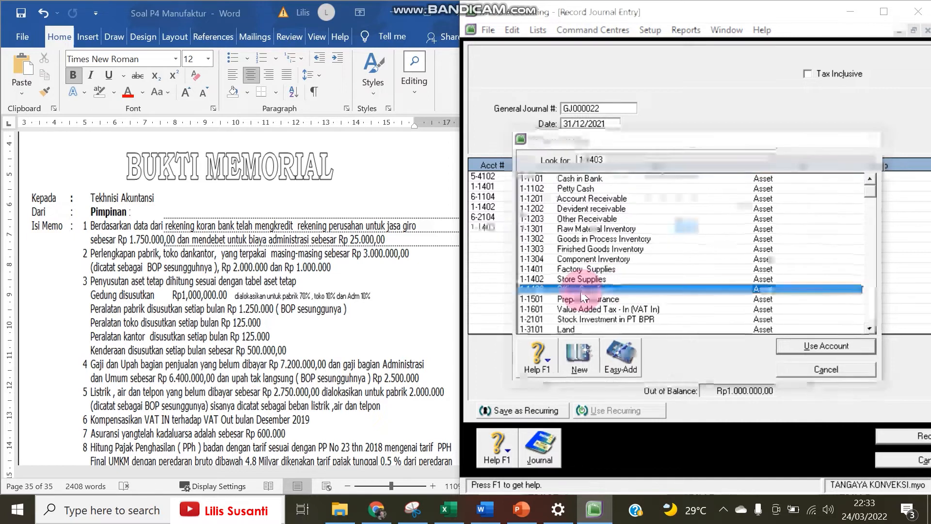
pyautogui.press('Return')
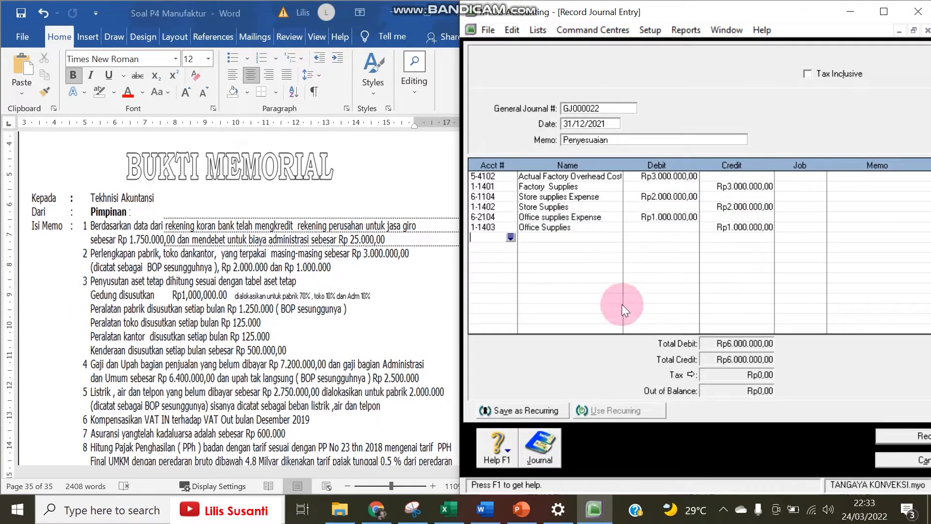
pyautogui.click(890, 436)
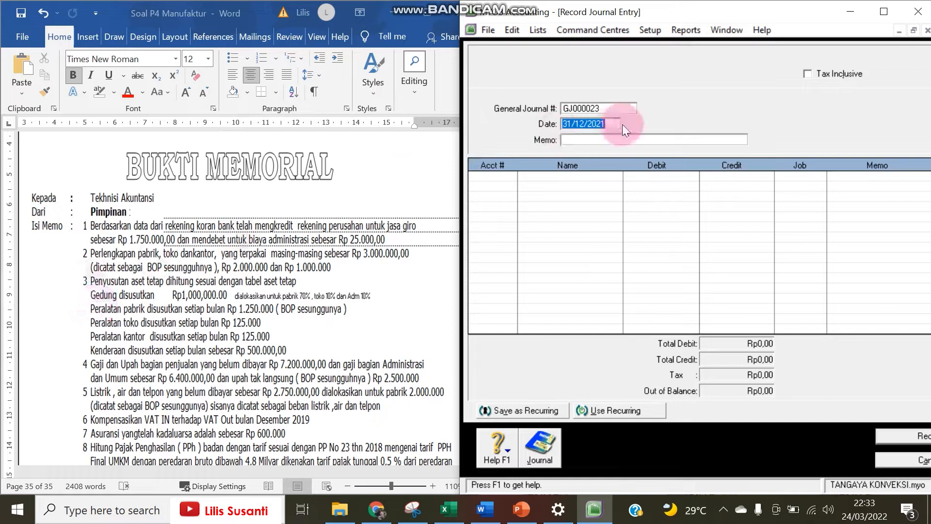
# Fill in the memo of the next blank journal entry as "Penyesuaian"
pyautogui.click(616, 140)
pyautogui.write('Penyesuaian')
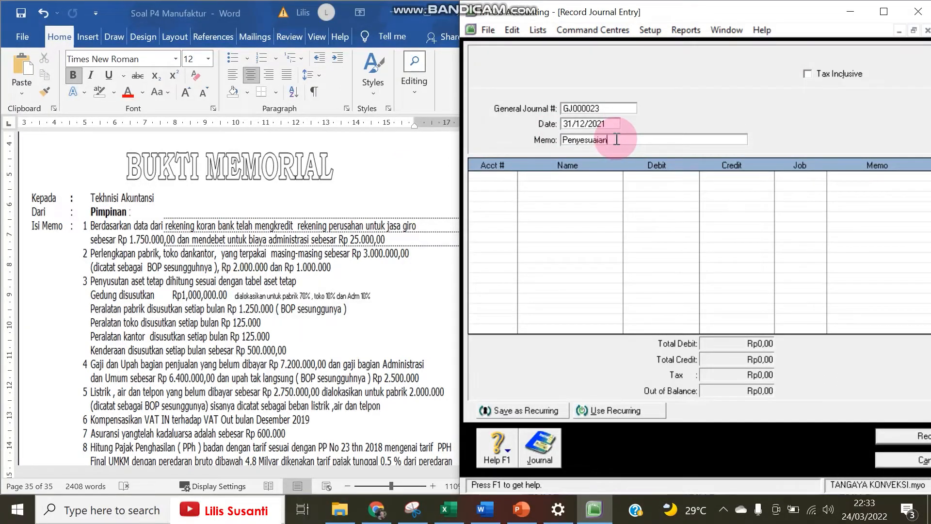
pyautogui.press('Tab')
# Add Actual Factory Overhead Cost (5-4102) as the first line with a debit of Rp700.000 for the factory's building depreciation
pyautogui.click(320, 308)
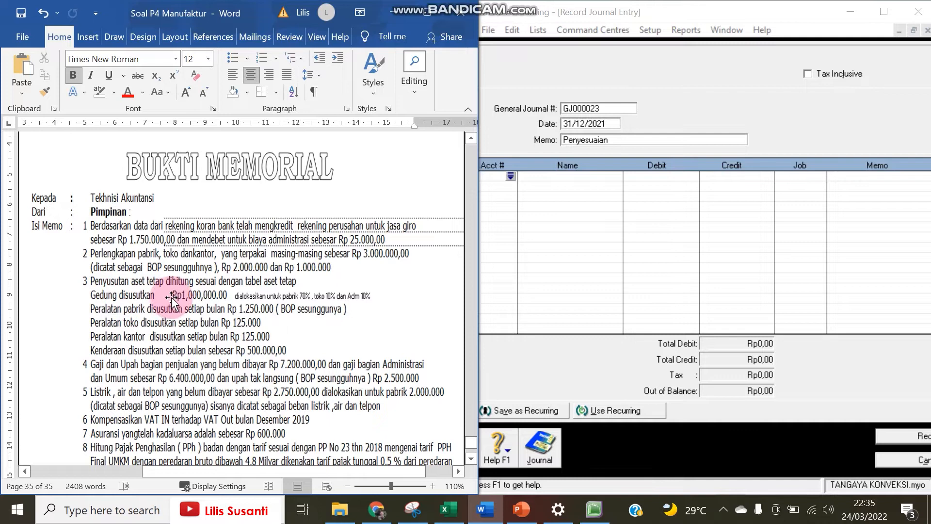
pyautogui.click(497, 179)
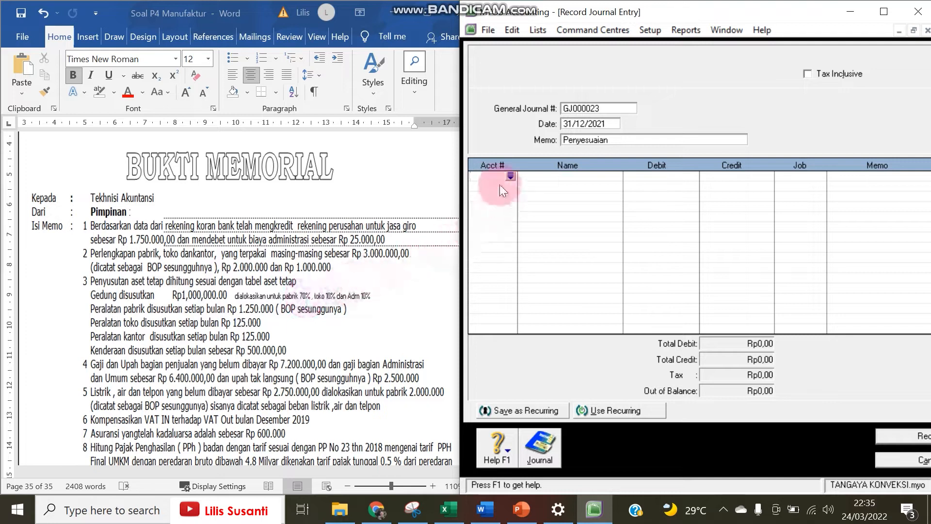
pyautogui.click(510, 177)
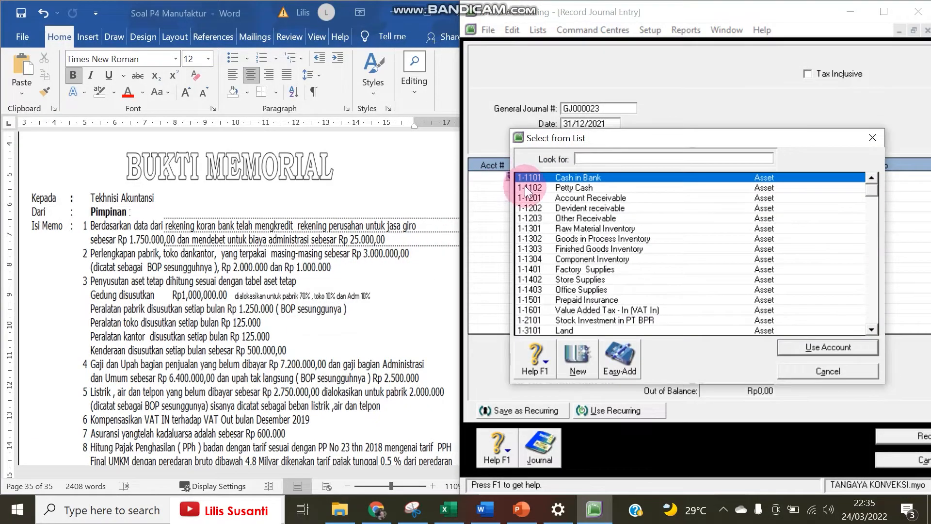
pyautogui.write('5')
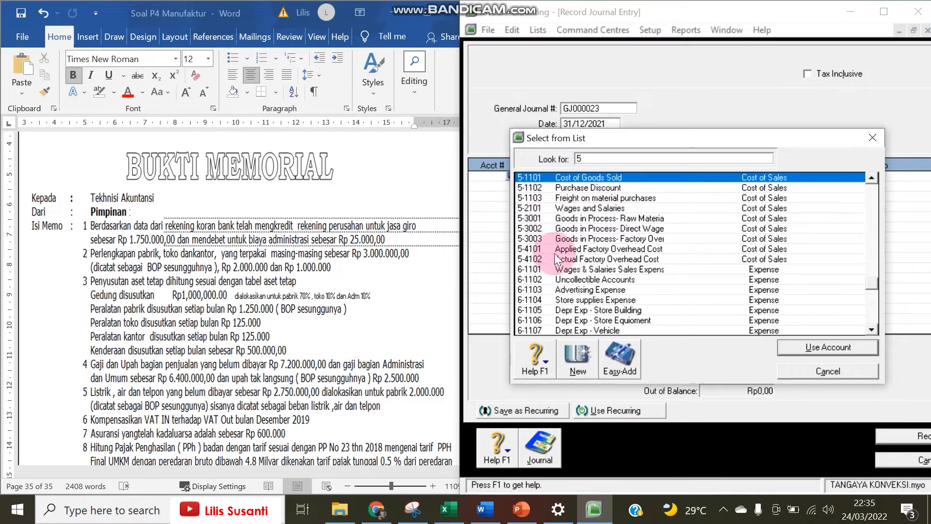
pyautogui.click(566, 258)
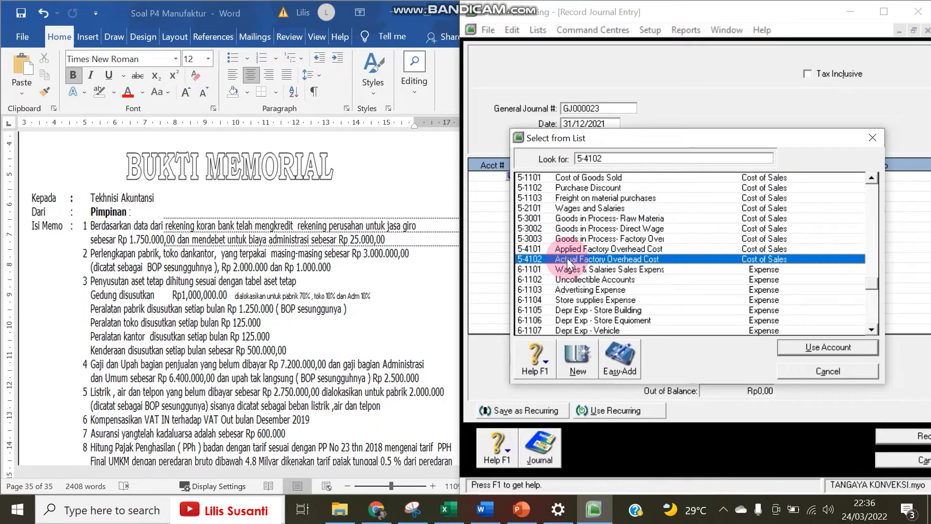
pyautogui.doubleClick(567, 258)
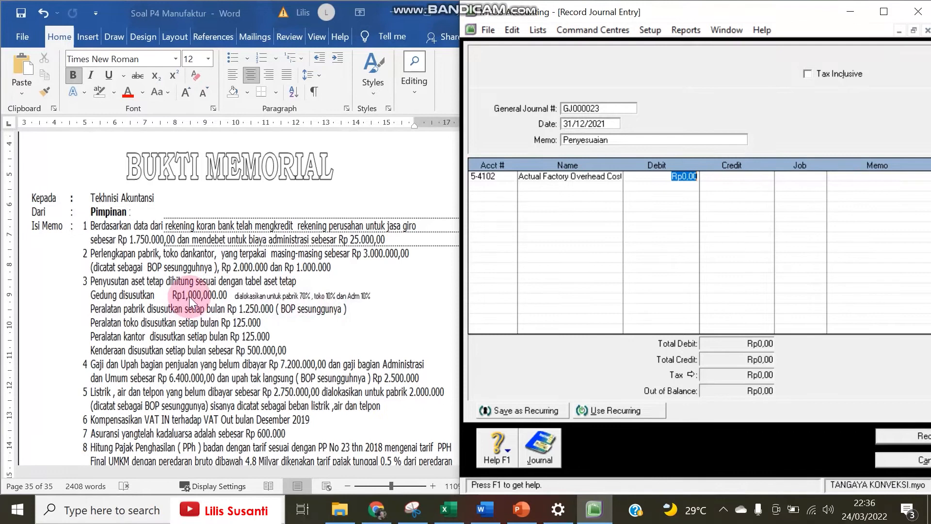
pyautogui.write('700.000')
pyautogui.press('Return')
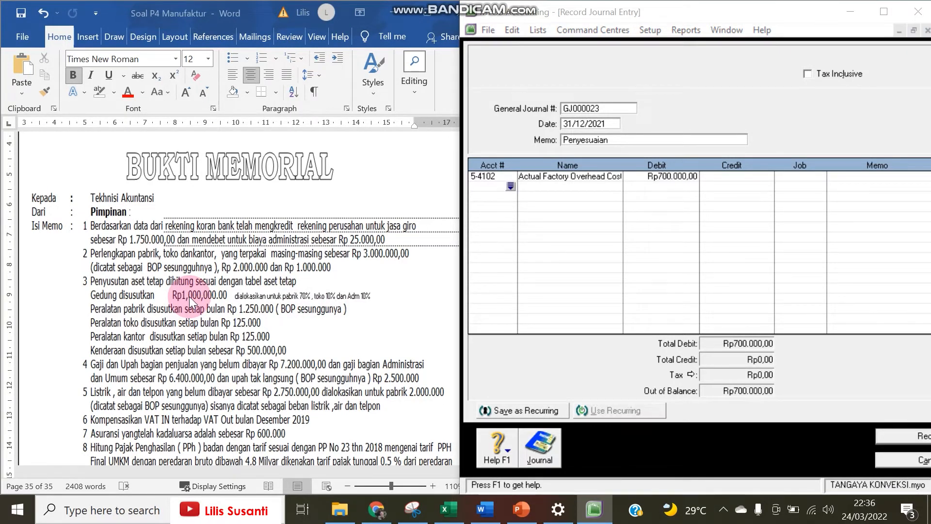
# Add Depr Exp - Store Building (6-1105) as the second line with a debit of Rp200.000
pyautogui.press('Return')
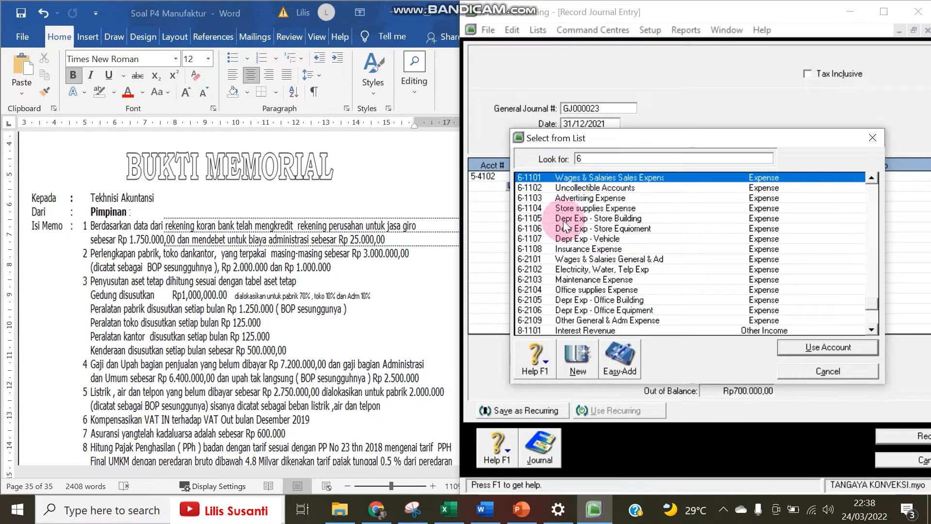
pyautogui.click(603, 220)
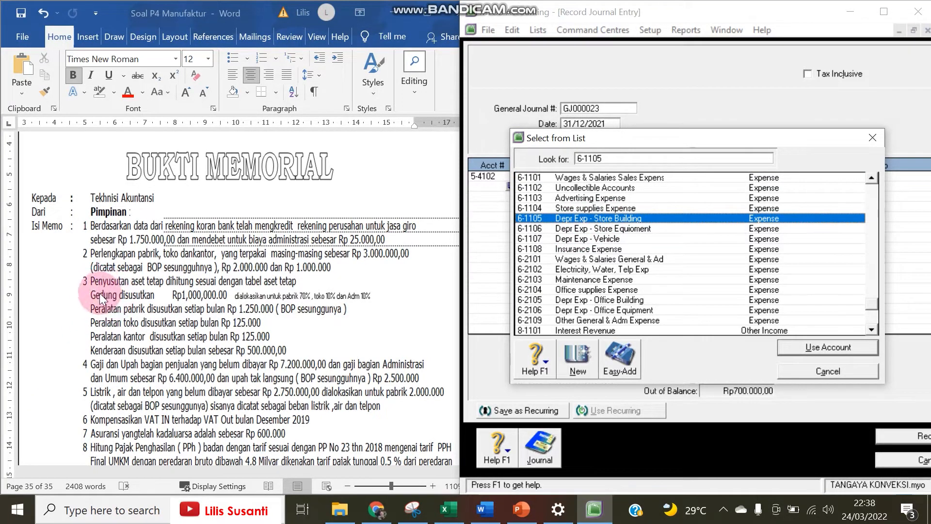
pyautogui.doubleClick(633, 217)
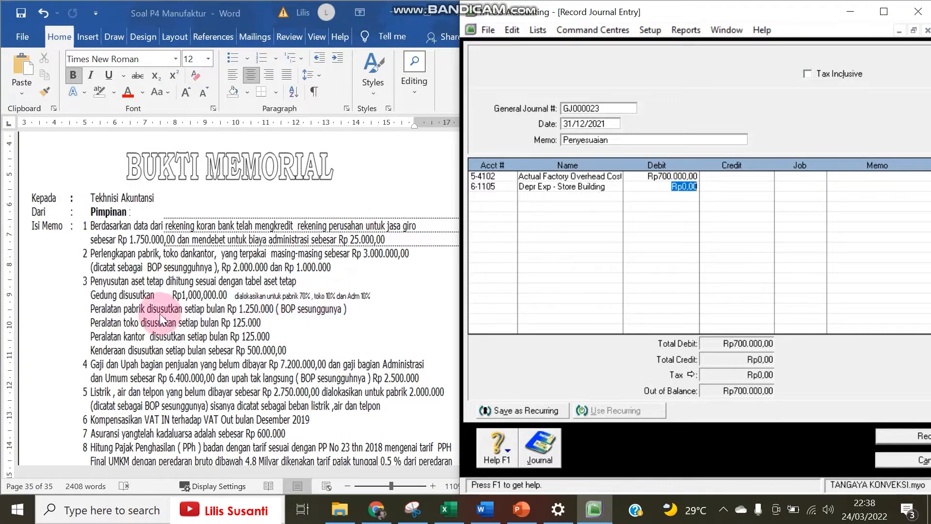
pyautogui.write('200000')
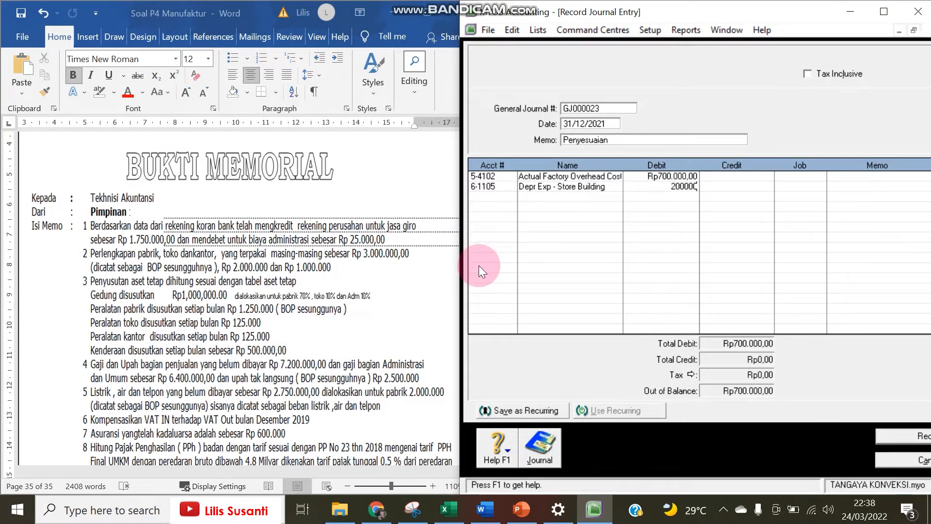
pyautogui.press('Tab')
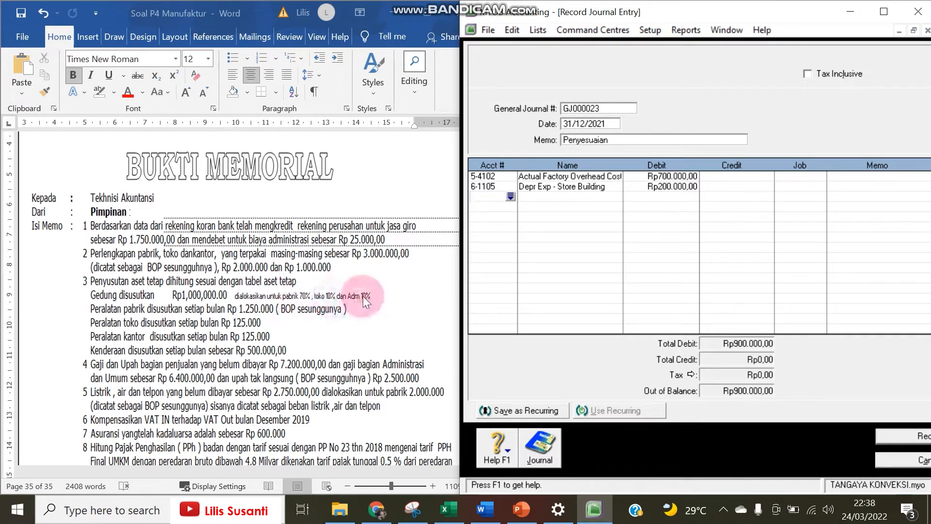
# Add Depr Exp - Office Building (6-2105) as the third line with a debit of Rp100.000
pyautogui.click(510, 197)
pyautogui.write('6')
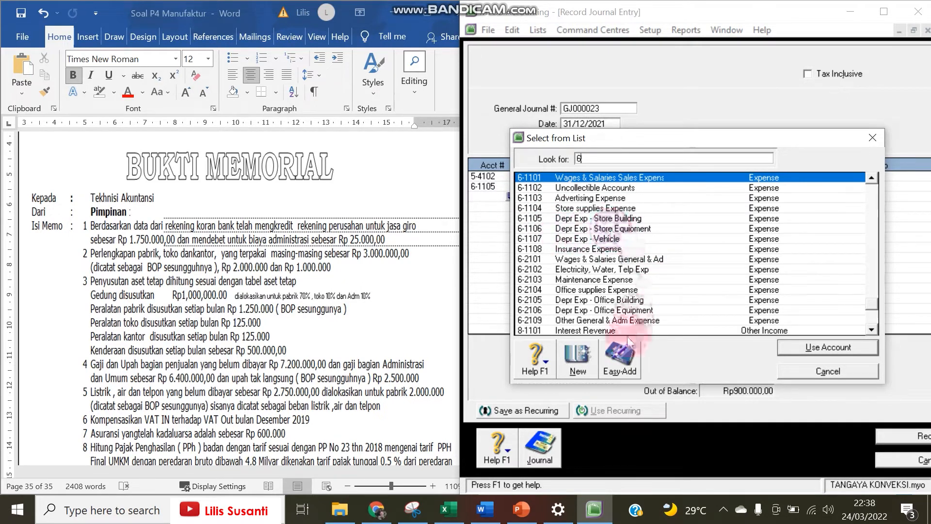
pyautogui.click(606, 299)
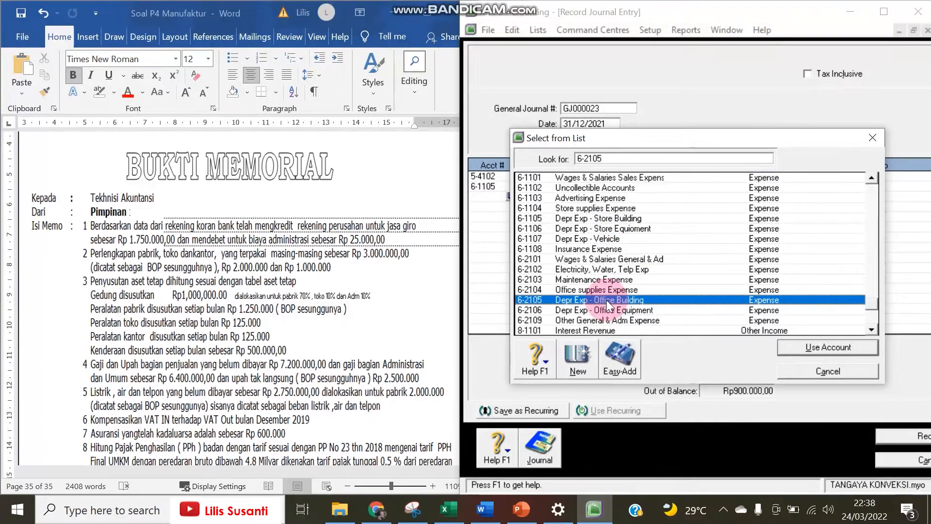
pyautogui.doubleClick(606, 299)
pyautogui.write('100000')
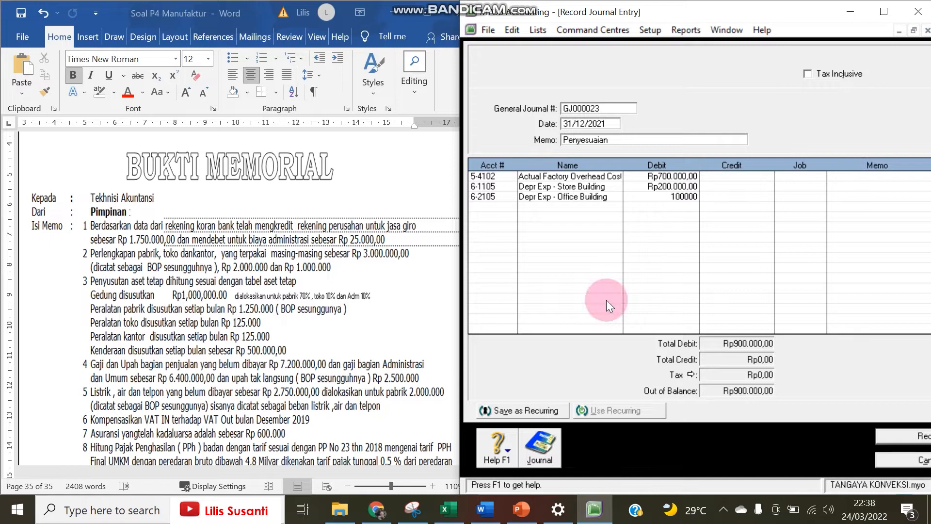
pyautogui.press('Return')
# Add Accum. Dep. - Building (1-3103) as the fourth line with a credit of Rp1.000.000
pyautogui.press('Return')
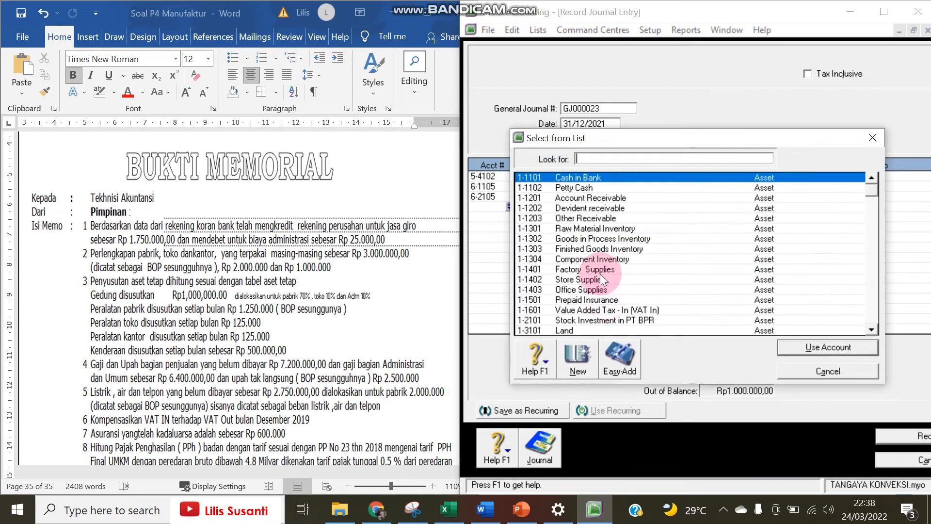
pyautogui.scroll(-3, 601, 274)
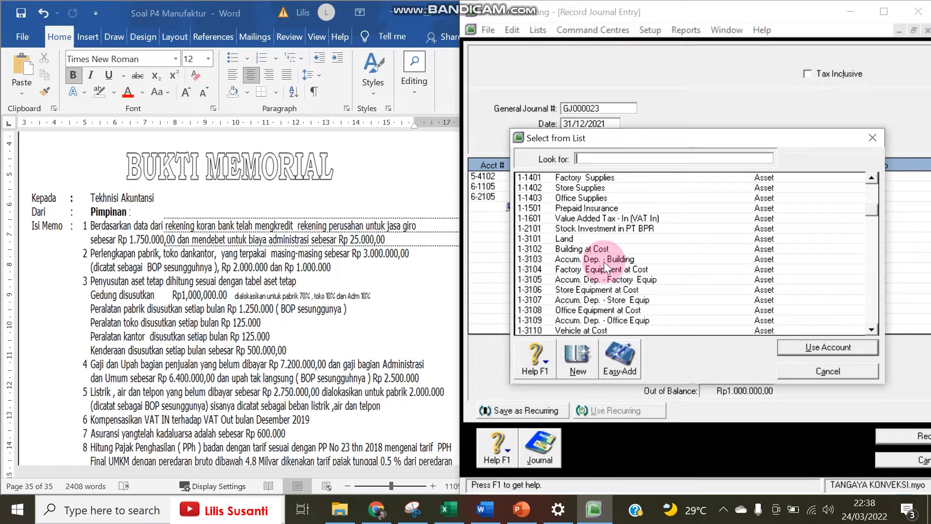
pyautogui.doubleClick(604, 261)
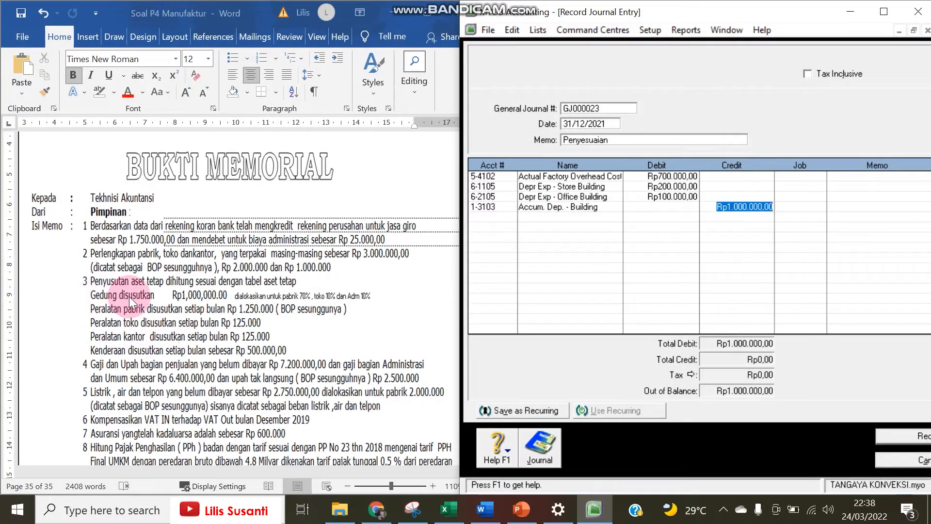
pyautogui.press('Tab')
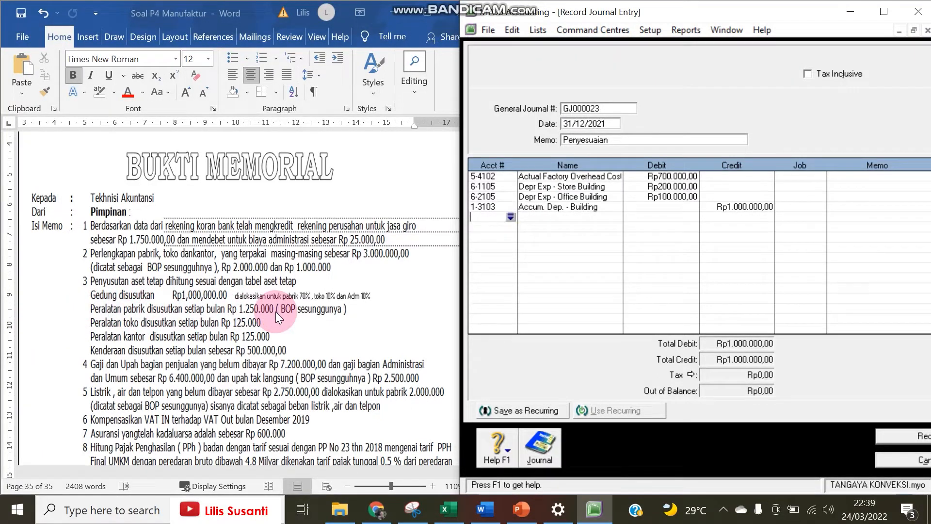
# Add Actual Factory Overhead Cost (5-4102) as the fifth line with a debit of Rp1.250.000 for the factory equipment's depreciation
pyautogui.click(511, 216)
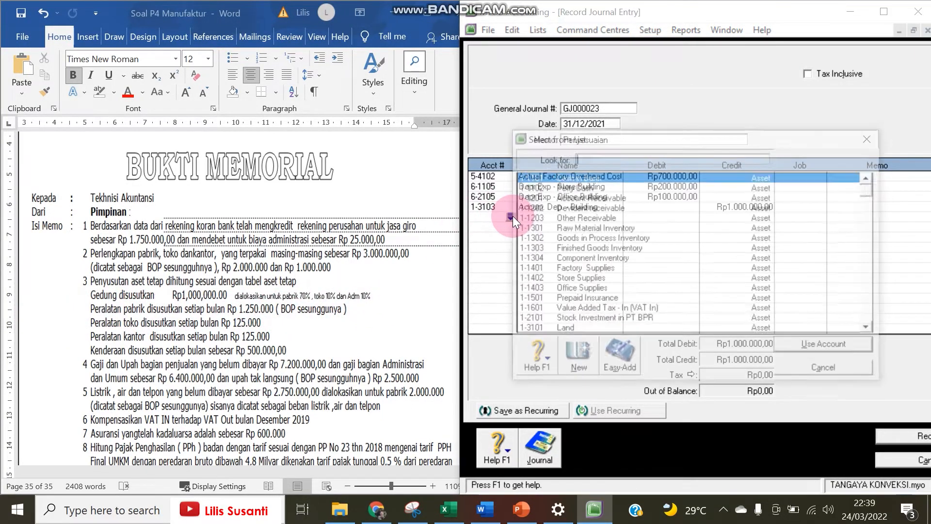
pyautogui.write('5')
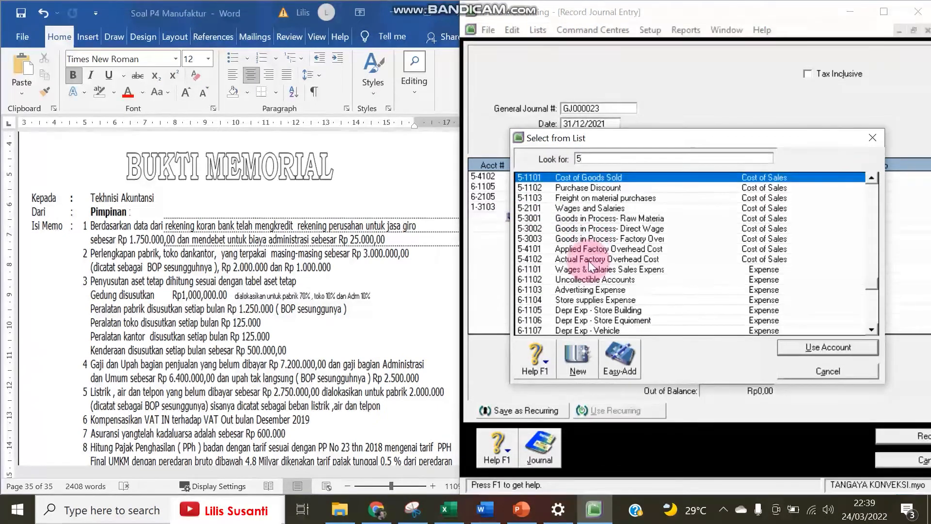
pyautogui.doubleClick(589, 260)
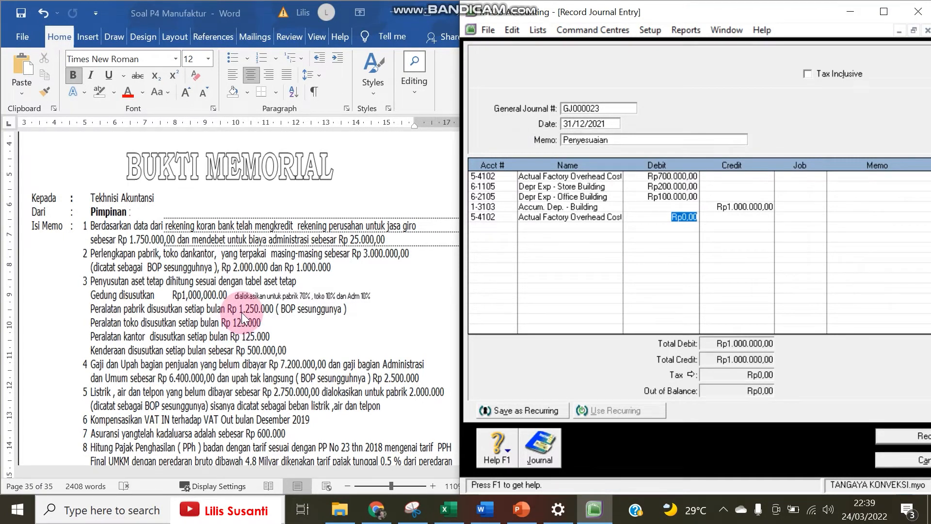
pyautogui.write('1250000')
pyautogui.press('Tab')
# Add Accum. Dep. - Factory Equip (1-3105) as the sixth line with a credit of Rp1.250.000
pyautogui.press('Return')
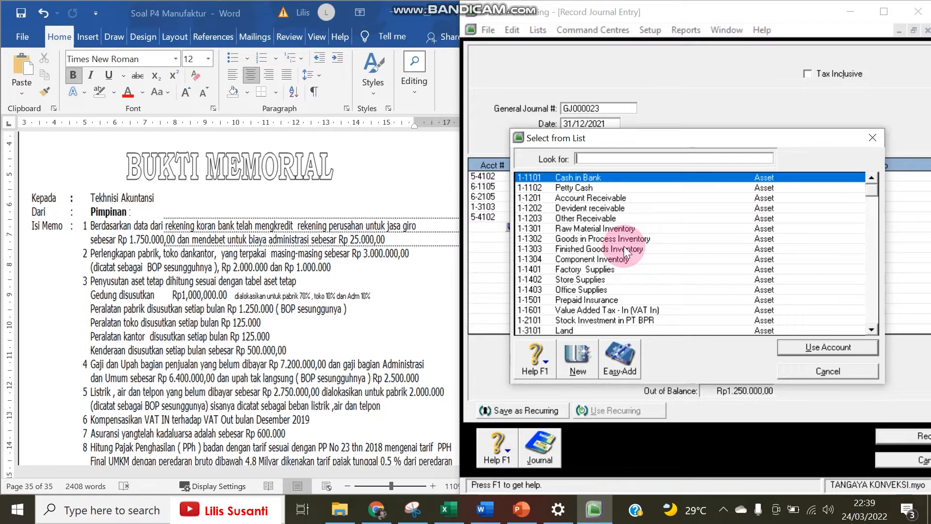
pyautogui.scroll(-3, 624, 246)
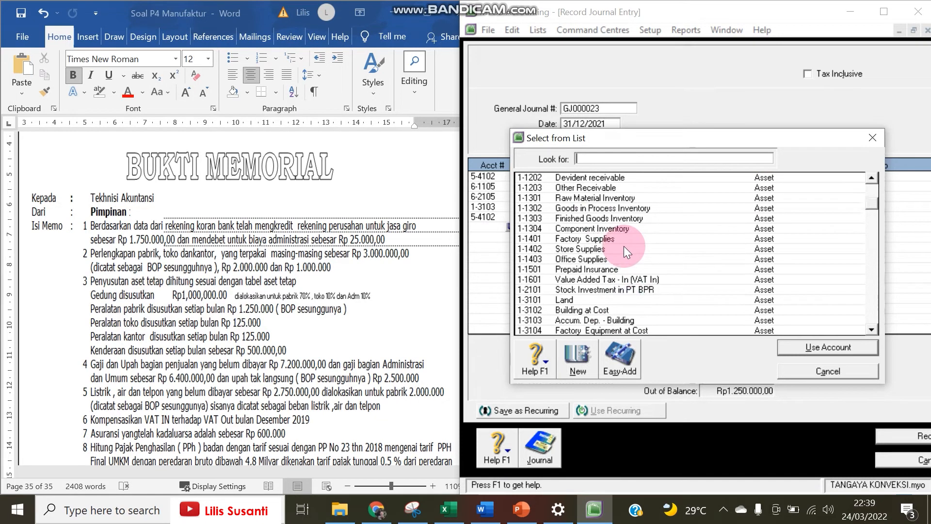
pyautogui.scroll(-2, 624, 246)
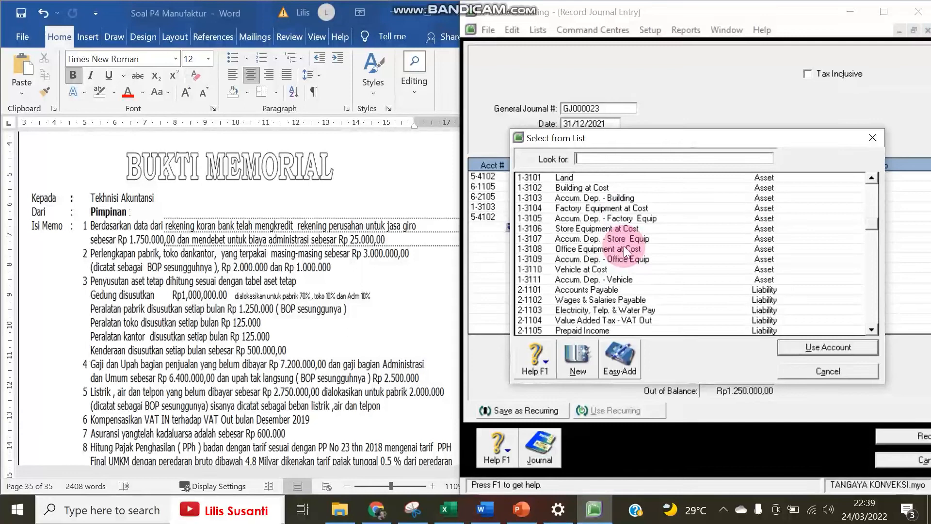
pyautogui.click(568, 221)
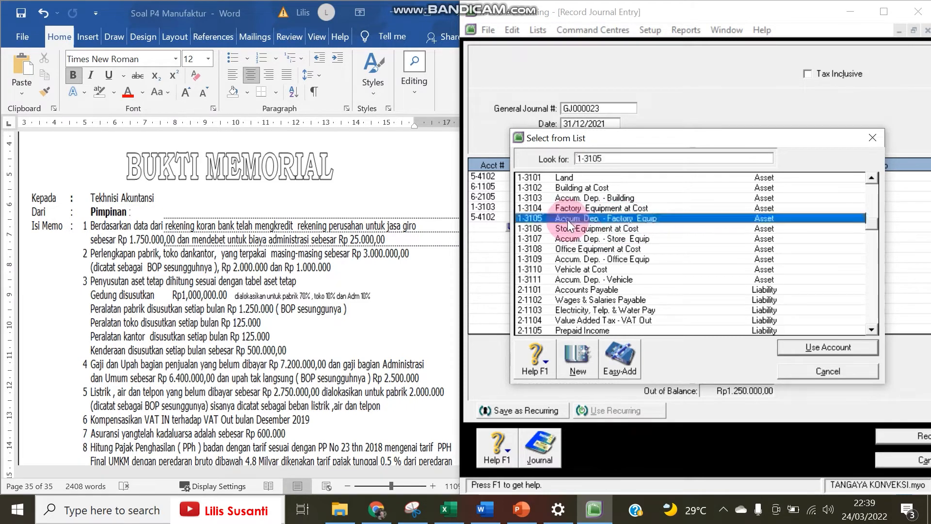
pyautogui.doubleClick(568, 220)
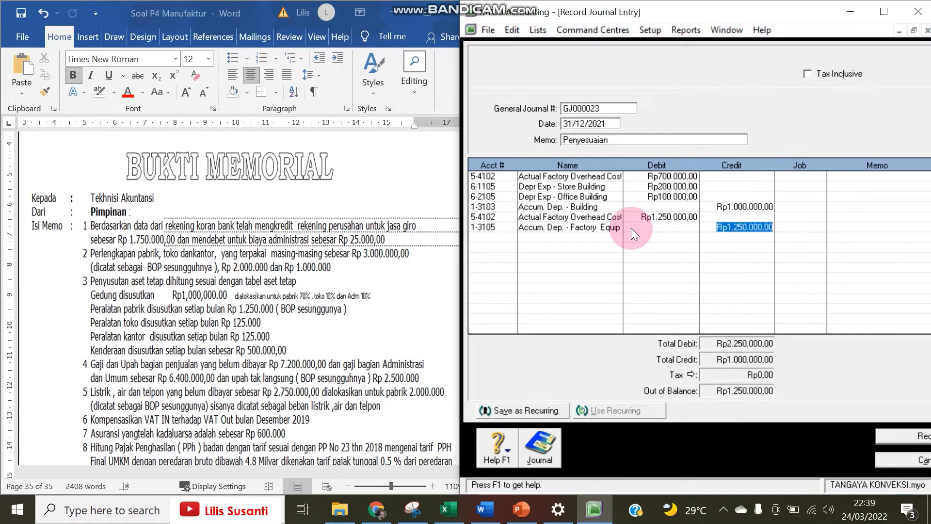
pyautogui.click(602, 236)
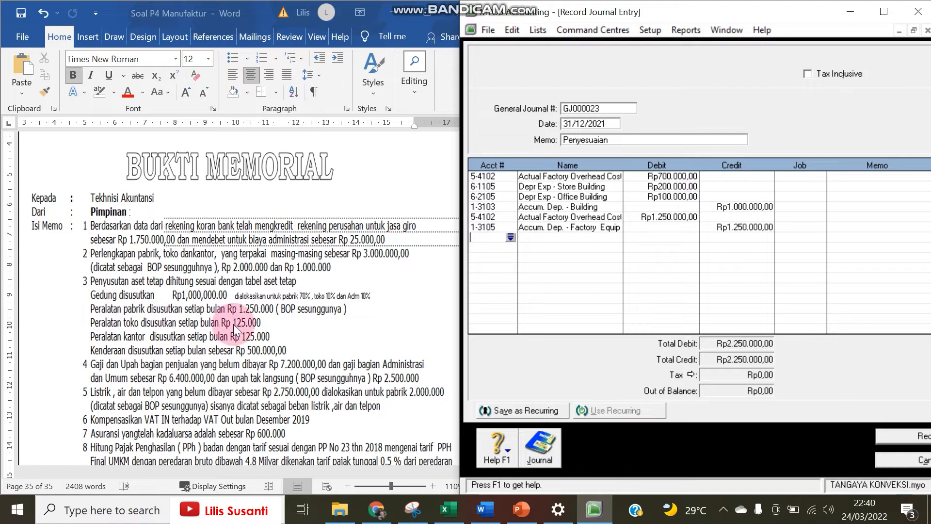
# Add the store equipment depreciation expense account (6-1106) as the seventh line with a debit of Rp125.000
pyautogui.click(512, 237)
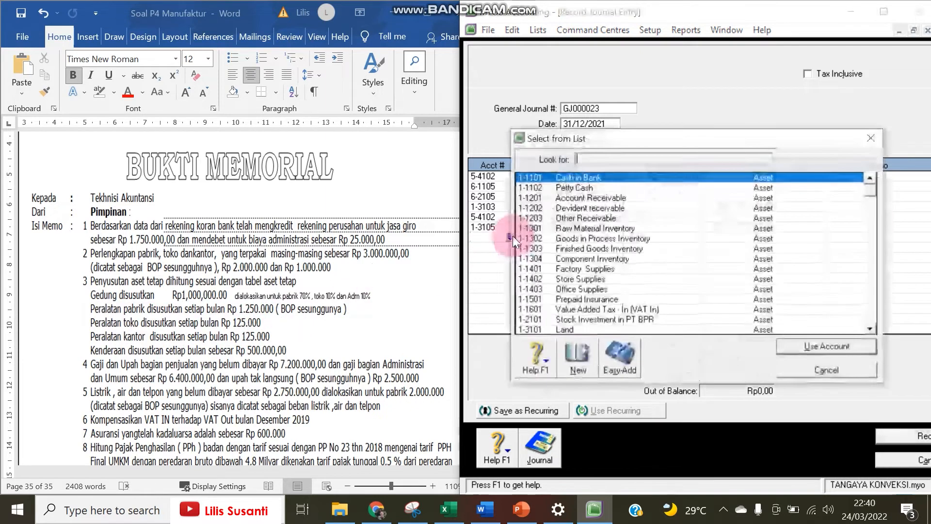
pyautogui.write('6')
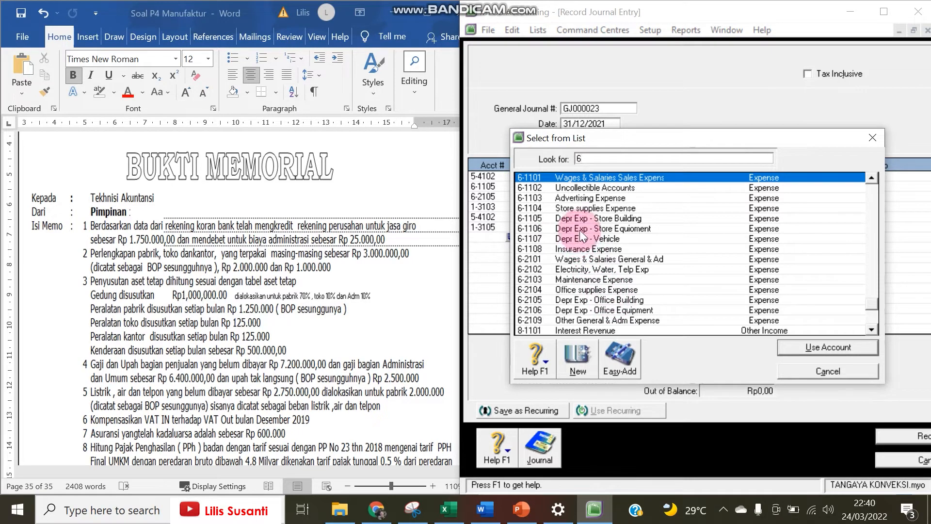
pyautogui.write('-1106')
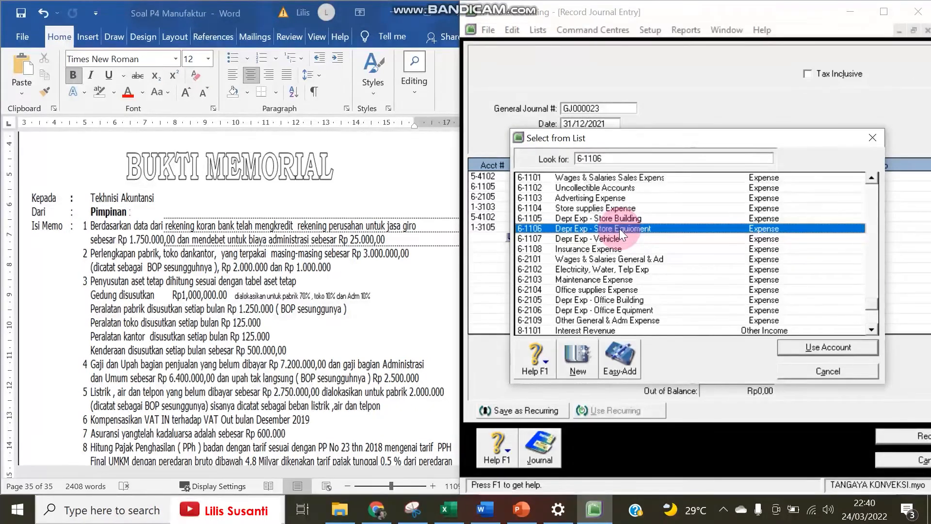
pyautogui.press('Return')
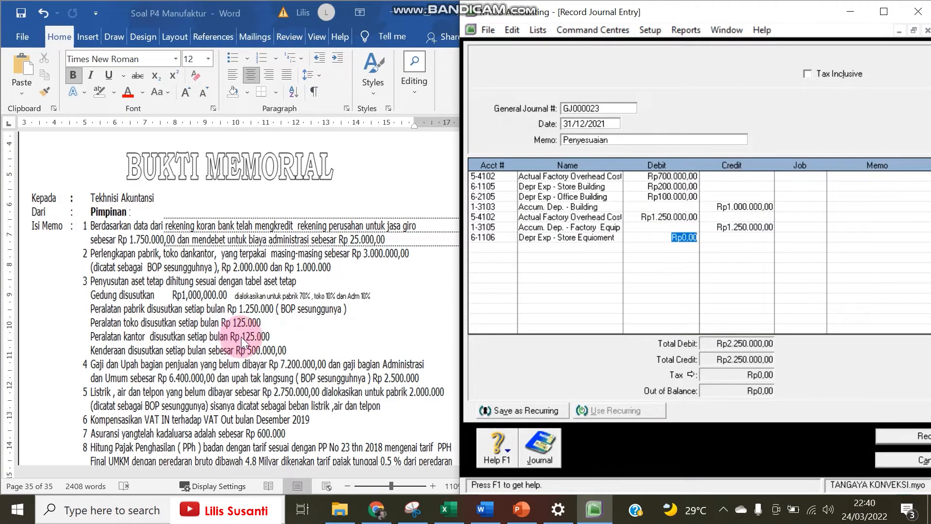
pyautogui.write('1')
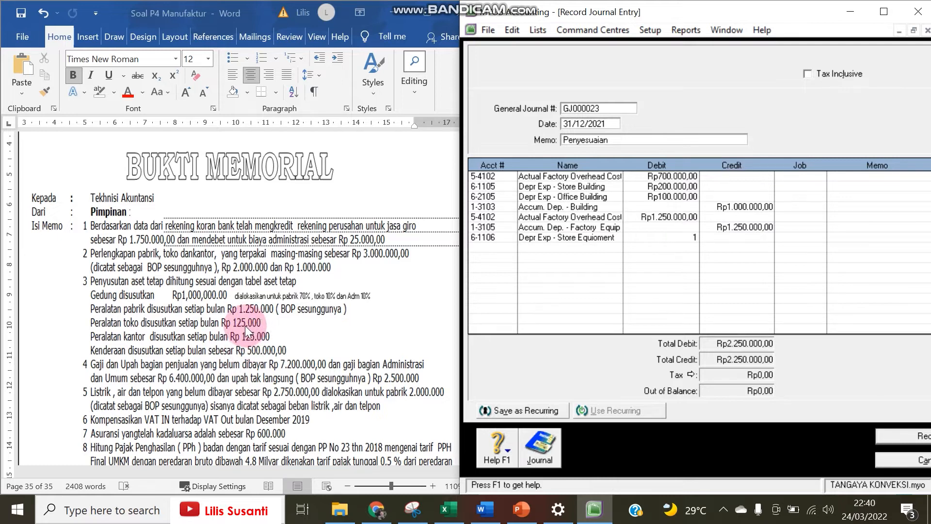
pyautogui.write('25000')
pyautogui.press('Return')
pyautogui.press('Return')
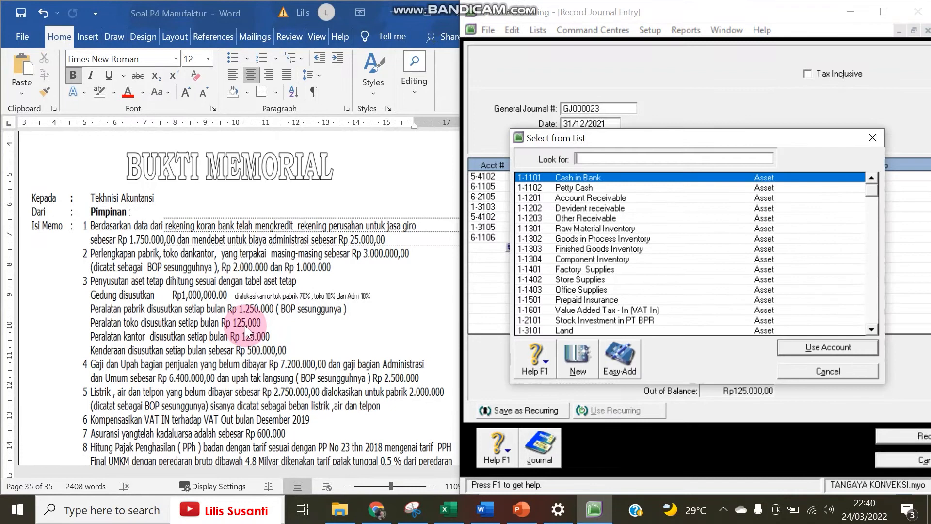
pyautogui.click(874, 248)
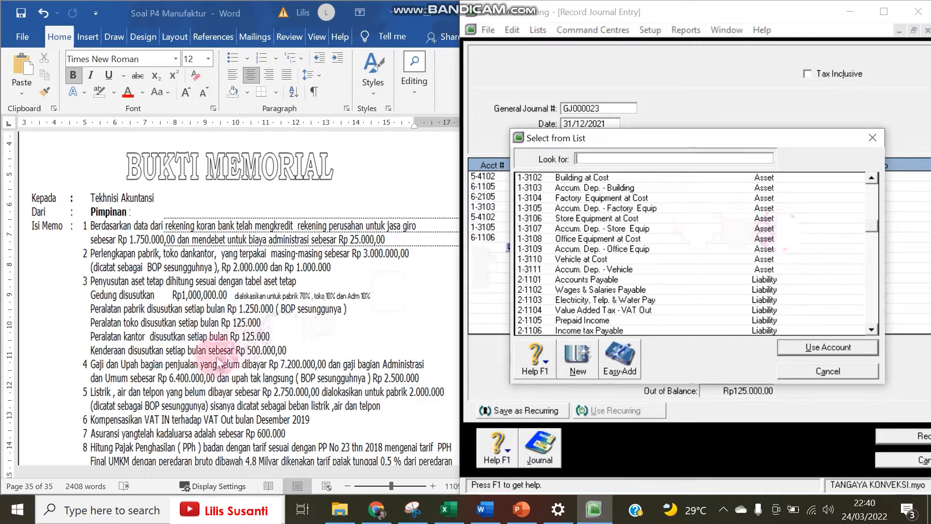
pyautogui.click(620, 249)
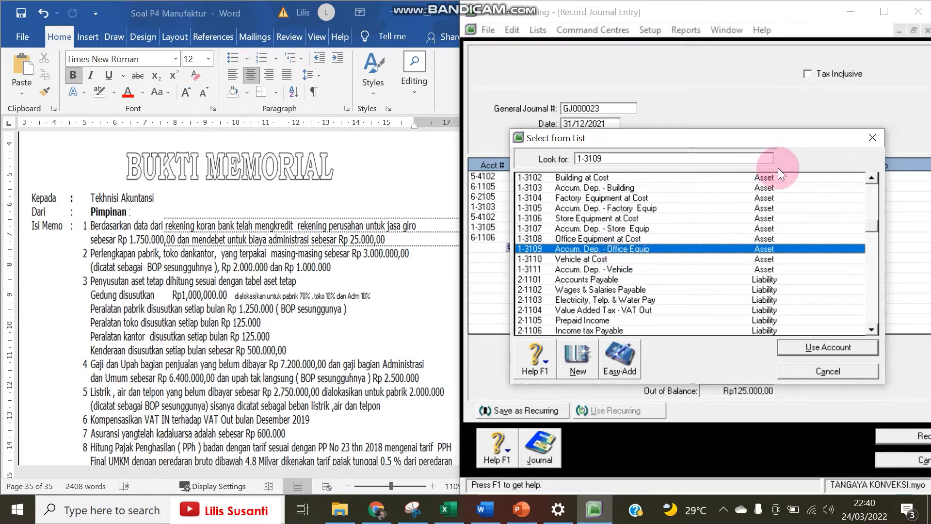
pyautogui.click(873, 138)
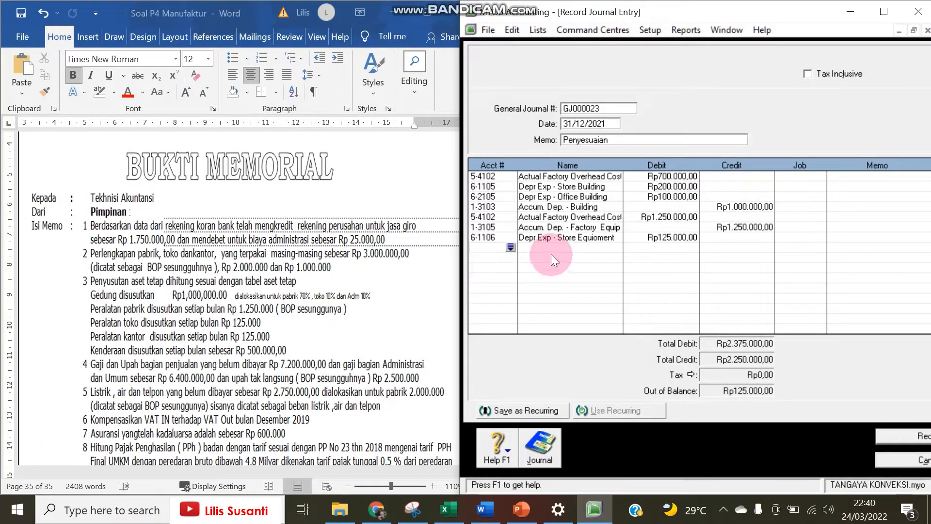
# Add Accum. Dep. - Store Equip (1-3107) as the eighth line with a credit of Rp125.000
pyautogui.click(510, 249)
pyautogui.moveTo(625, 127); pyautogui.dragTo(628, 255)
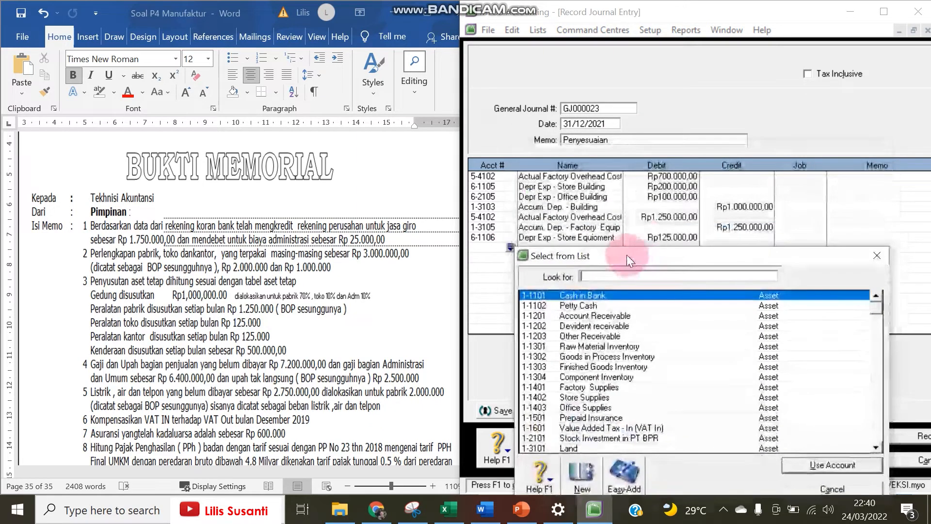
pyautogui.scroll(-1, 615, 381)
pyautogui.scroll(-3, 615, 376)
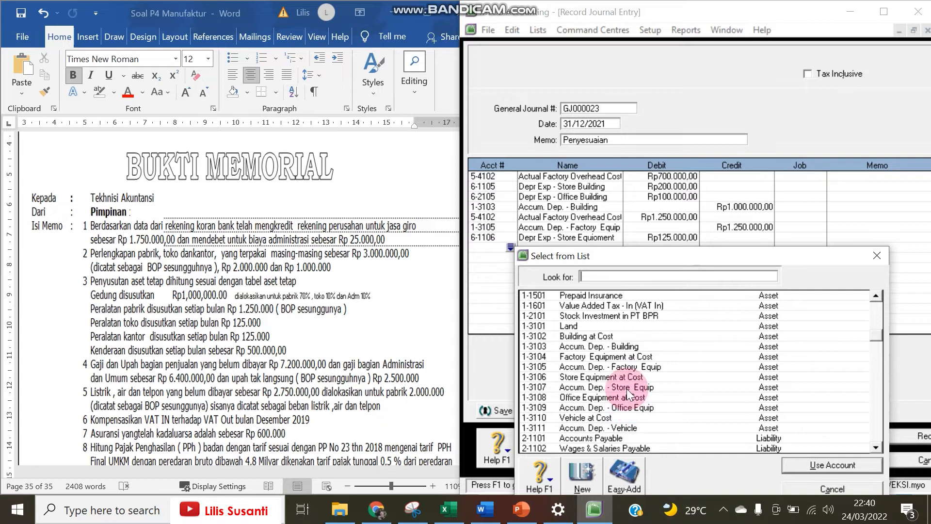
pyautogui.click(627, 389)
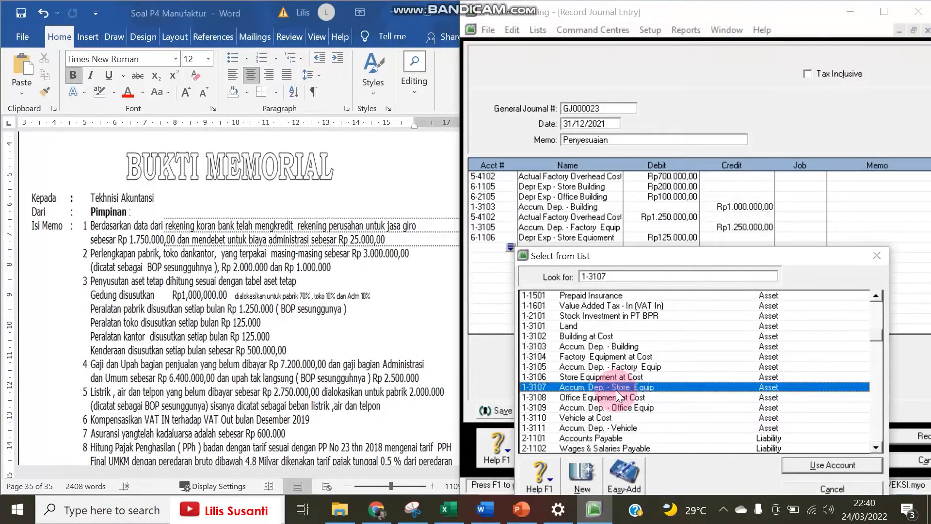
pyautogui.doubleClick(616, 389)
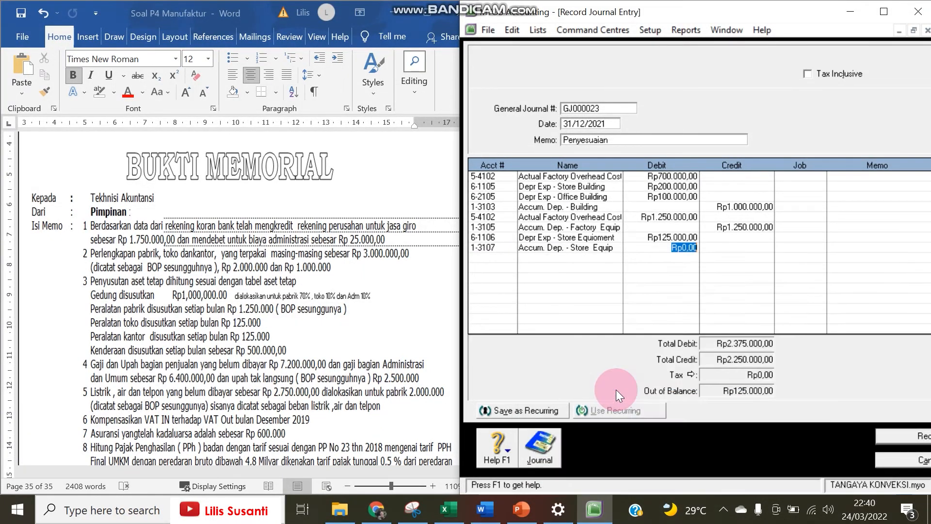
pyautogui.press('Tab')
pyautogui.press('Return')
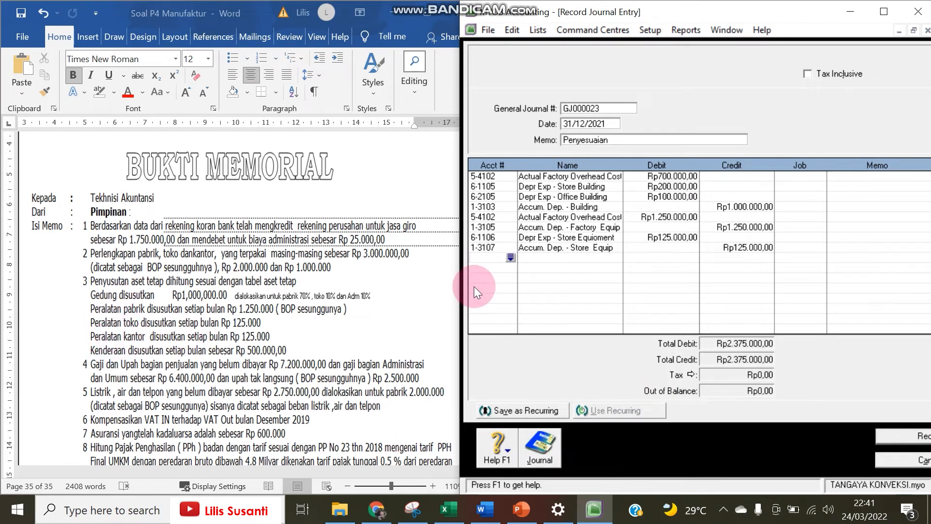
# Add Depr Exp - Office Equipment (6-2106) as the ninth line with a debit of Rp125.000
pyautogui.click(511, 259)
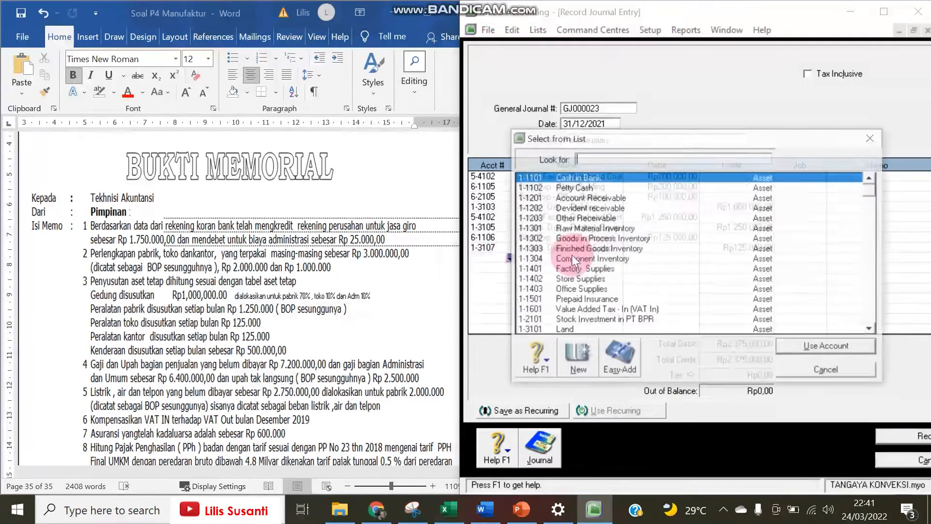
pyautogui.write('6')
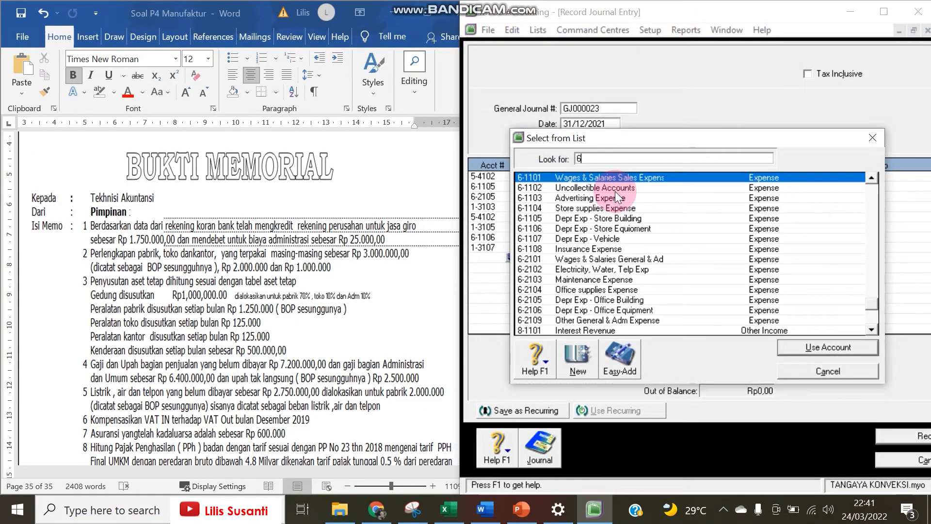
pyautogui.click(645, 311)
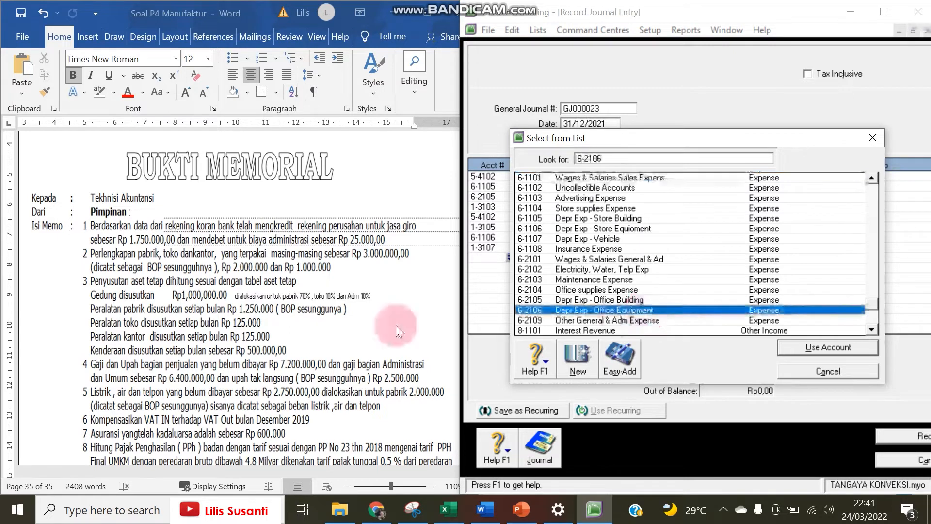
pyautogui.click(611, 309)
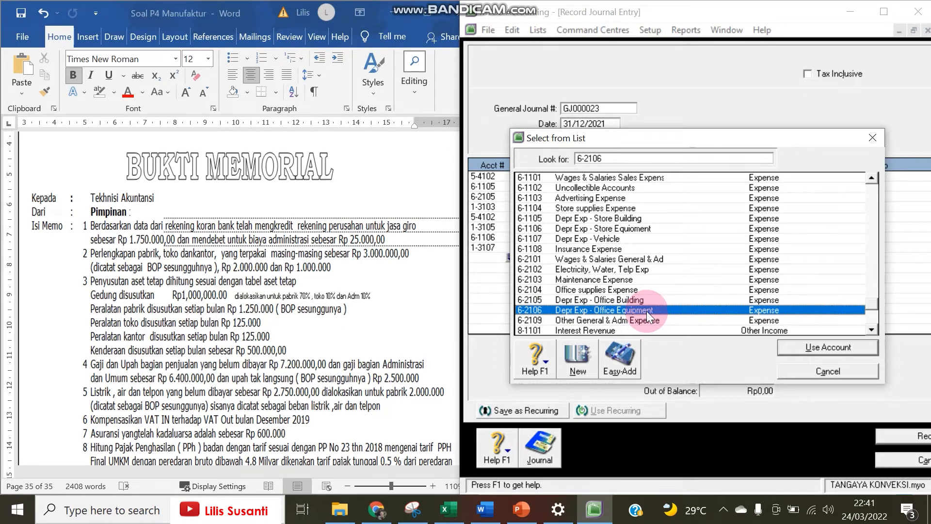
pyautogui.doubleClick(647, 310)
pyautogui.write('125000')
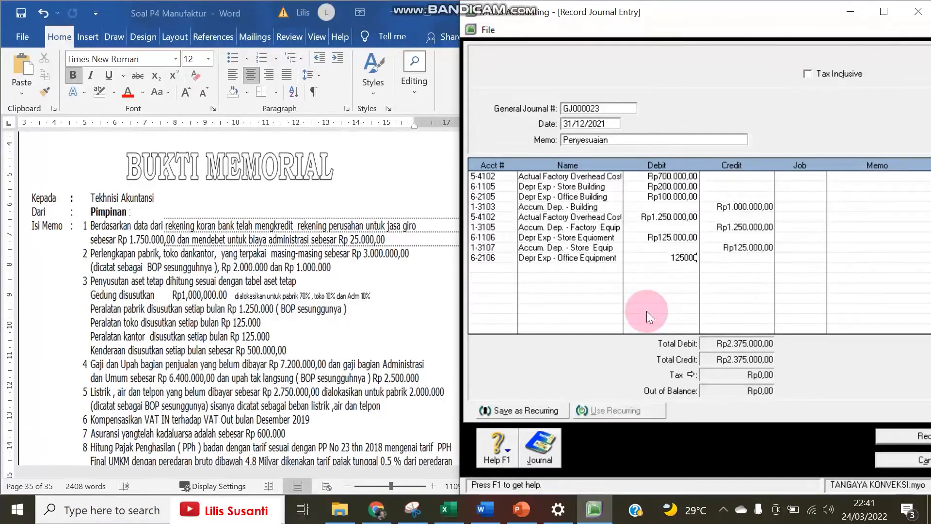
pyautogui.press('Return')
# Add Accum. Dep. - Office Equip (1-3109) as the tenth line with a credit of Rp125.000
pyautogui.press('Return')
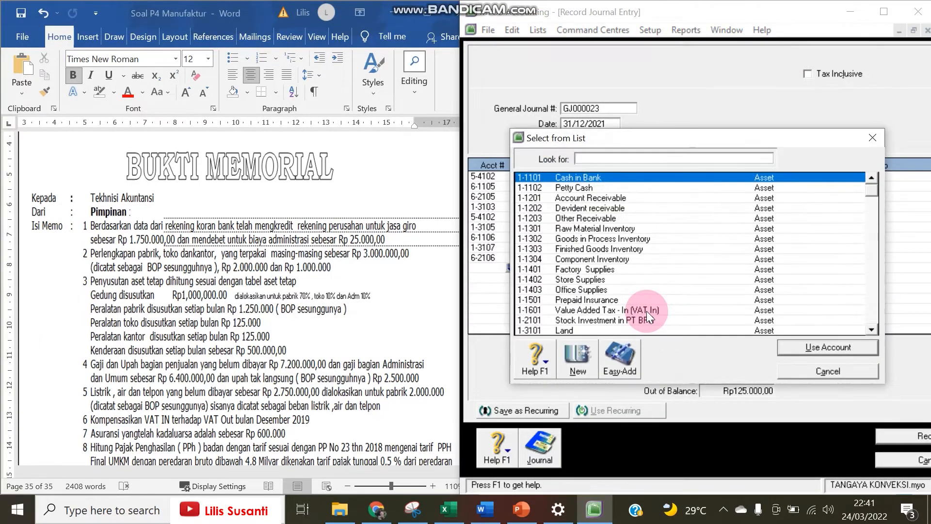
pyautogui.scroll(-3, 588, 248)
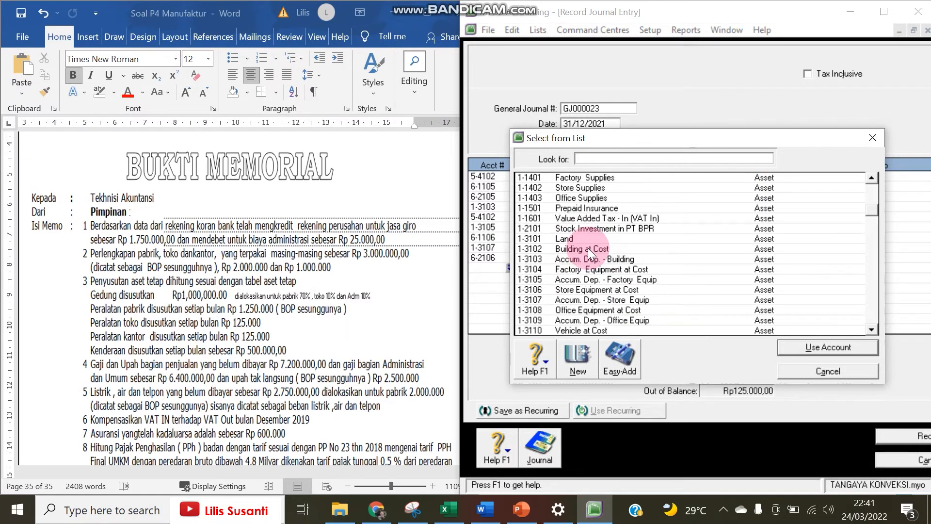
pyautogui.write('1-3109')
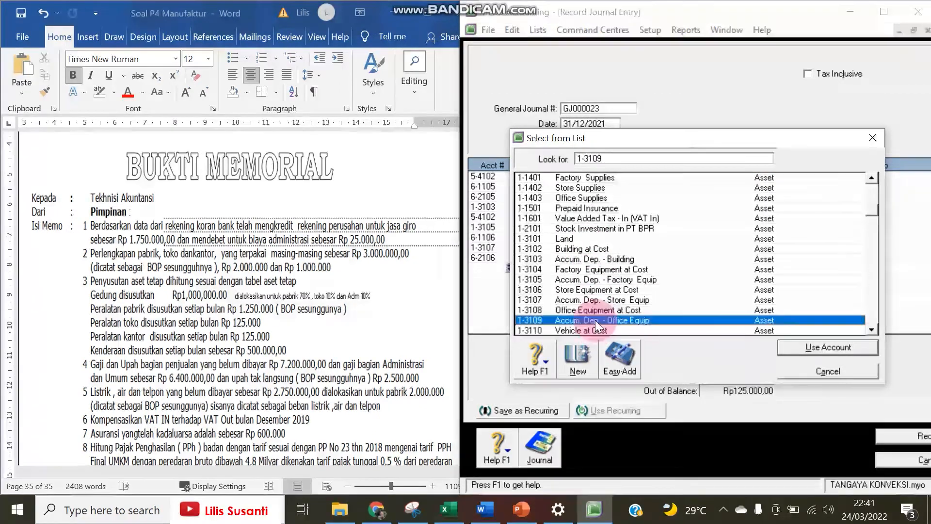
pyautogui.doubleClick(595, 320)
pyautogui.press('Tab')
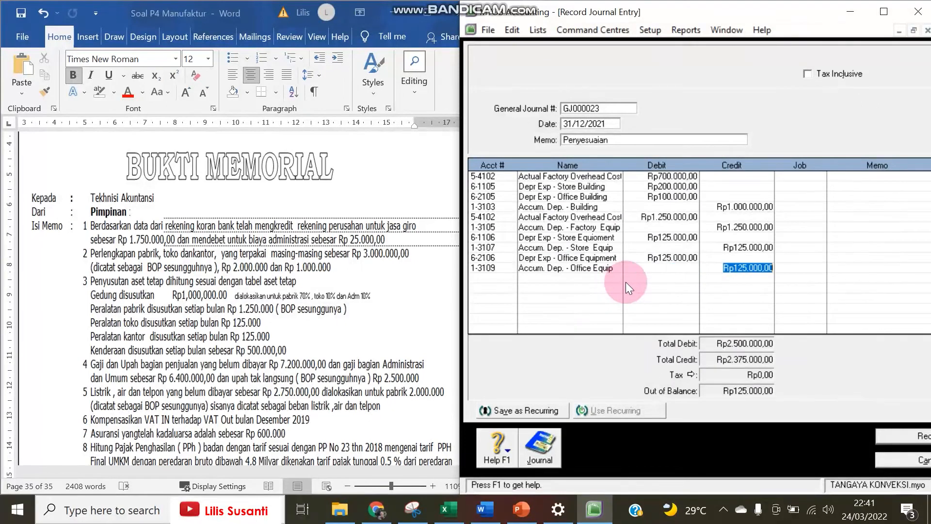
pyautogui.press('Return')
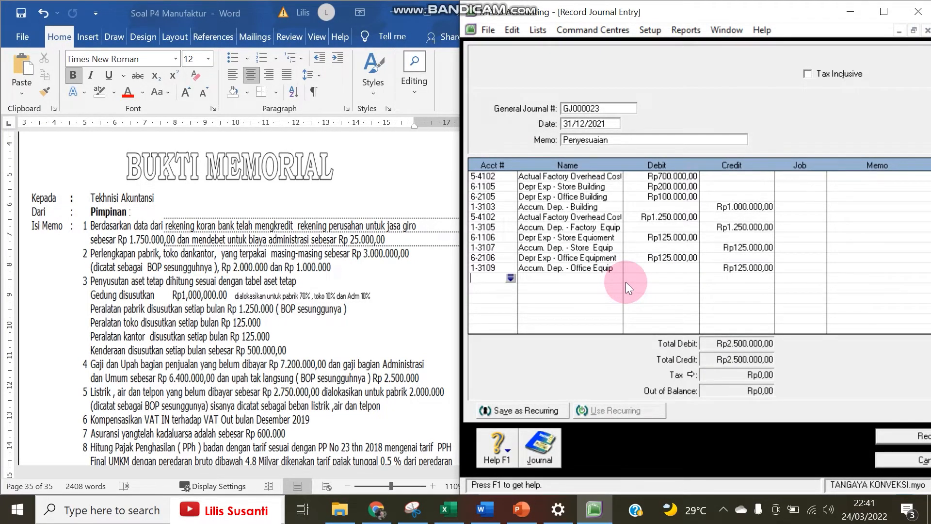
# Add Depr Exp - Vehicle (6-1107) as the eleventh line with a debit of Rp500.000
pyautogui.click(512, 275)
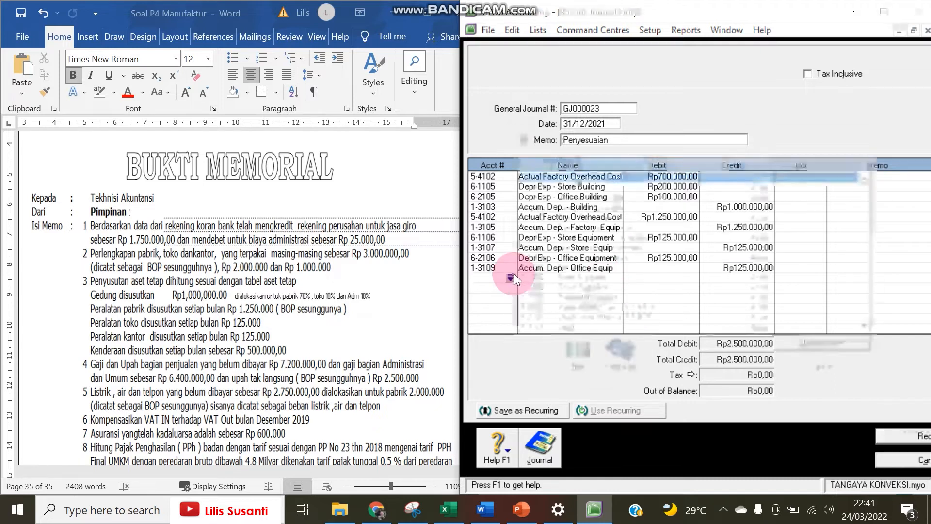
pyautogui.write('6')
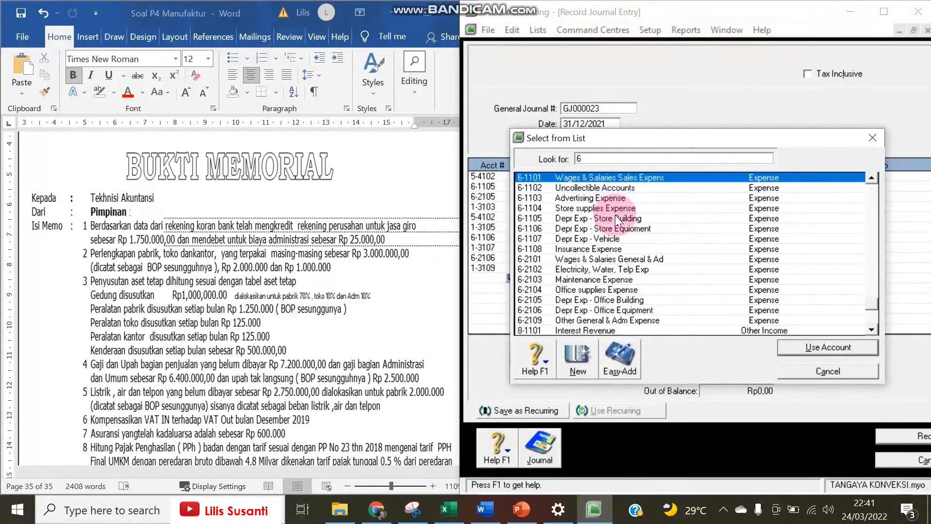
pyautogui.click(576, 240)
pyautogui.click(577, 241)
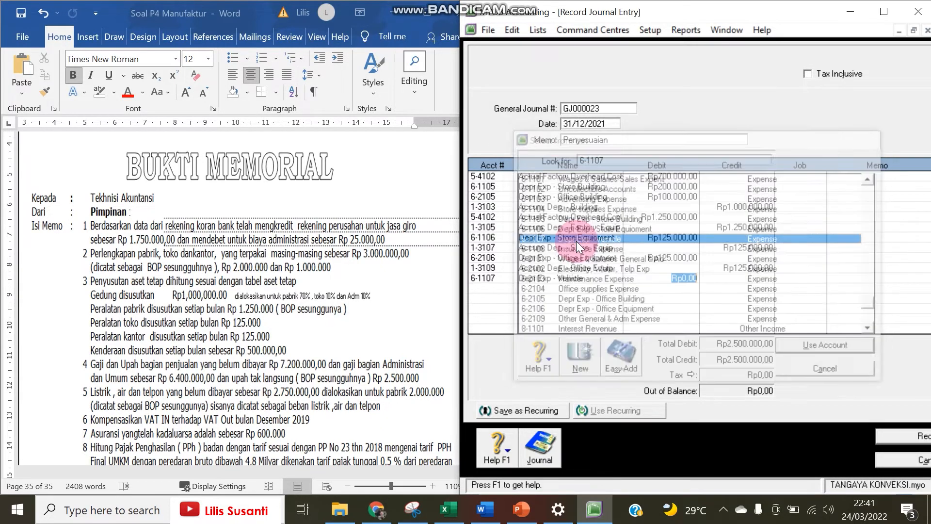
pyautogui.write('500.000')
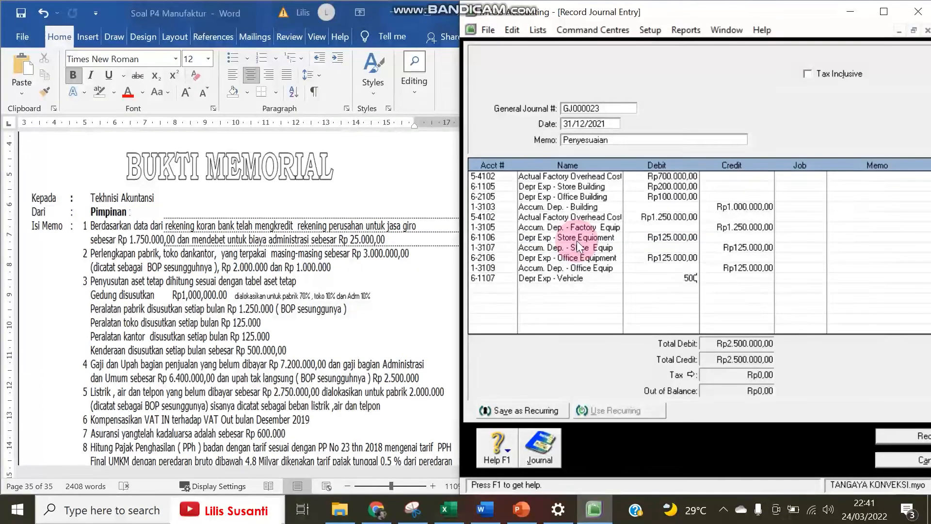
pyautogui.press('Return')
# Add Accum. Dep. - Vehicle (1-3111) as the twelfth line with a credit of Rp500.000
pyautogui.press('Return')
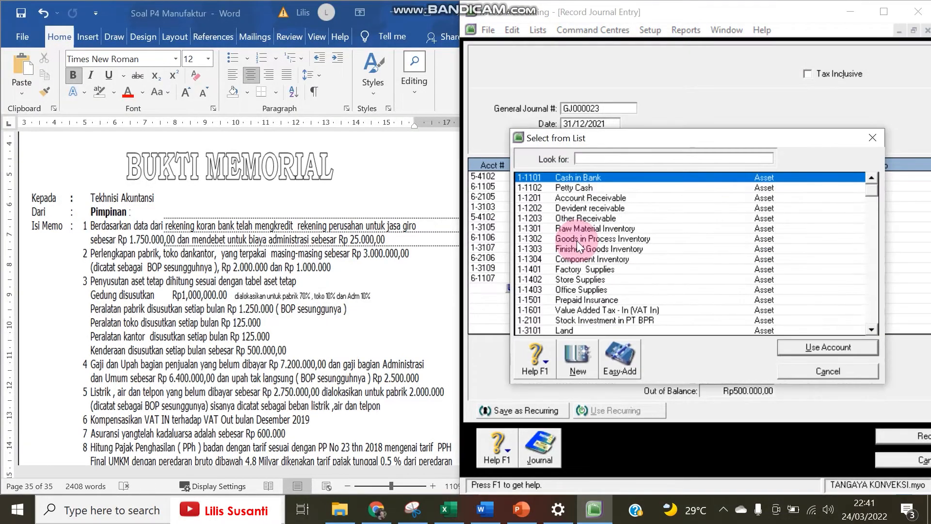
pyautogui.scroll(-4, 583, 242)
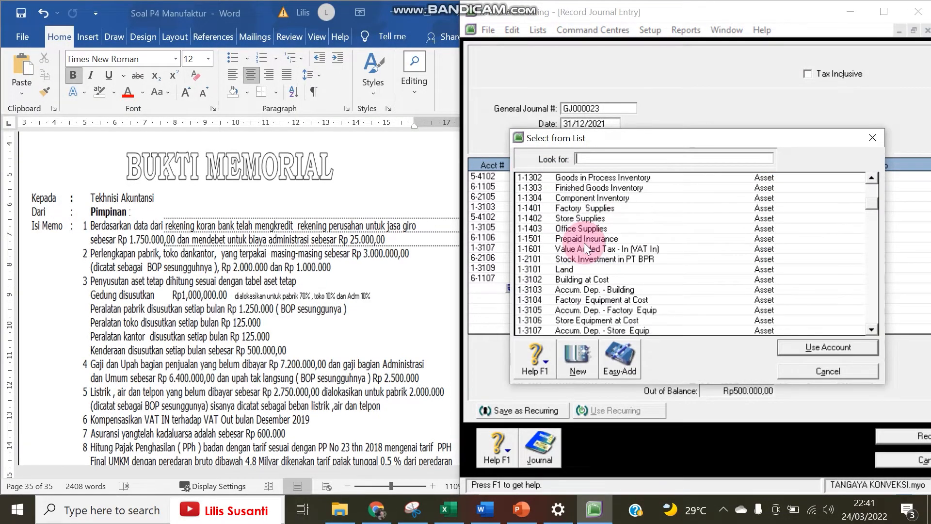
pyautogui.scroll(-2, 584, 243)
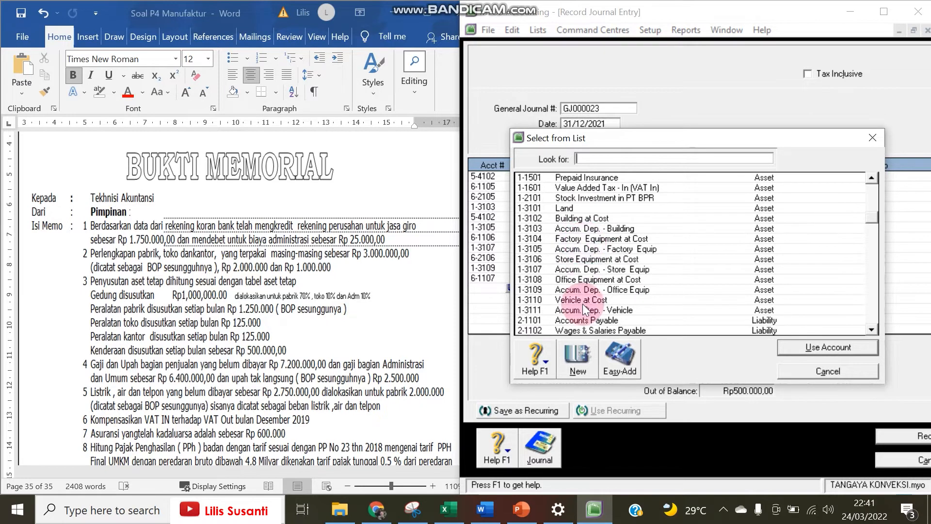
pyautogui.doubleClick(612, 311)
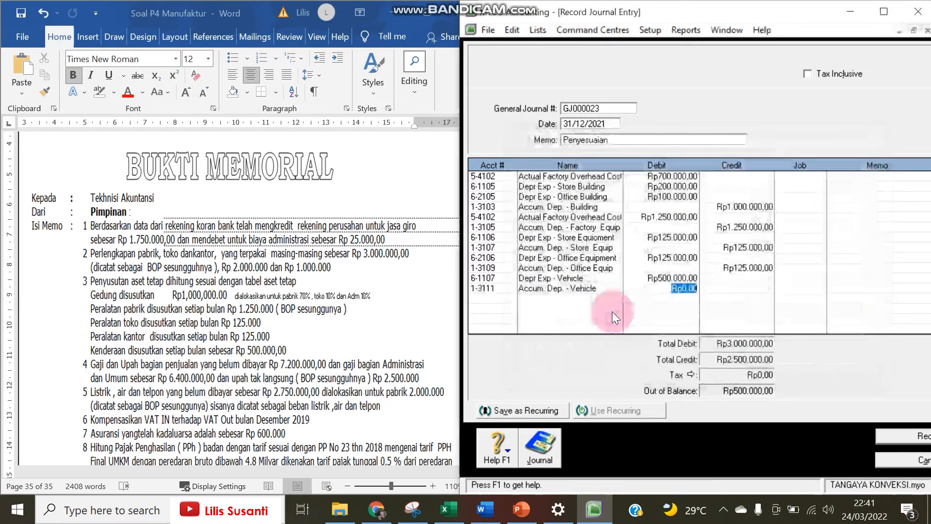
pyautogui.press('Tab')
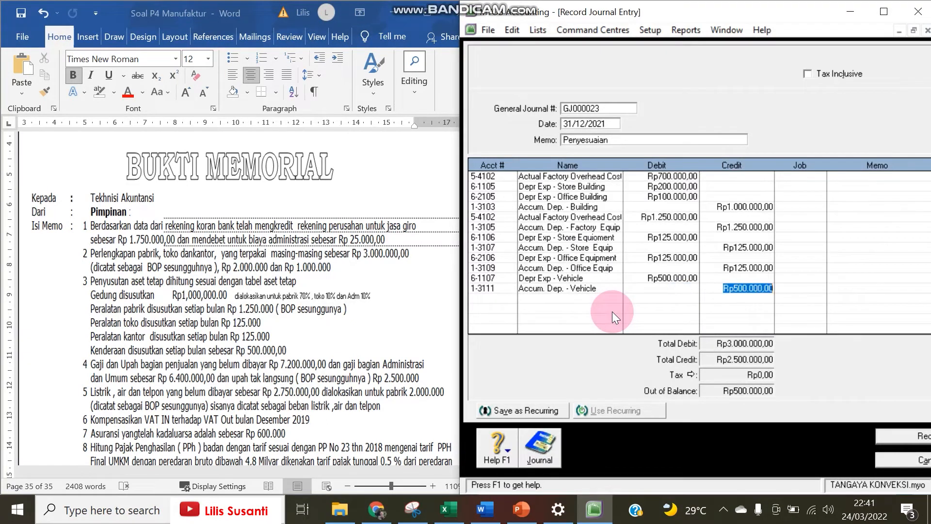
pyautogui.press('Tab')
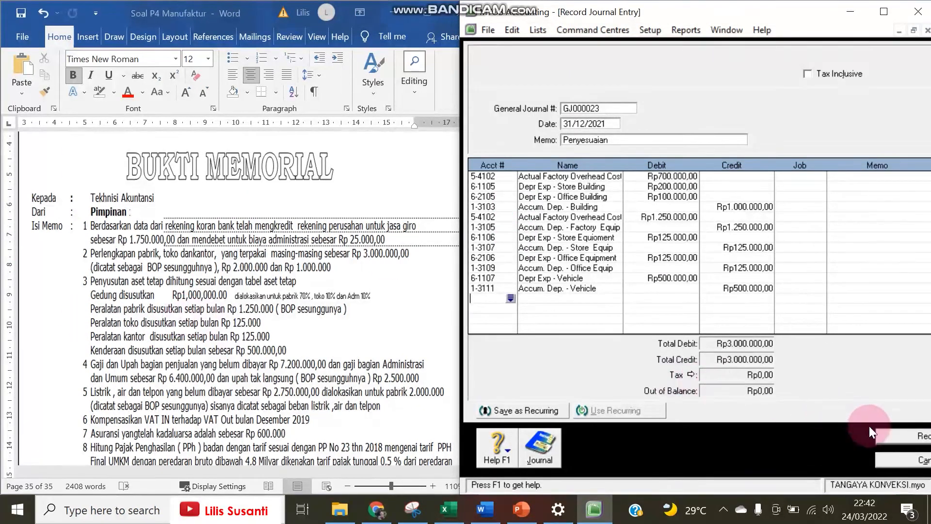
# Record the depreciation journal entry and give the new entry the memo "Penyesuaian"
pyautogui.click(908, 438)
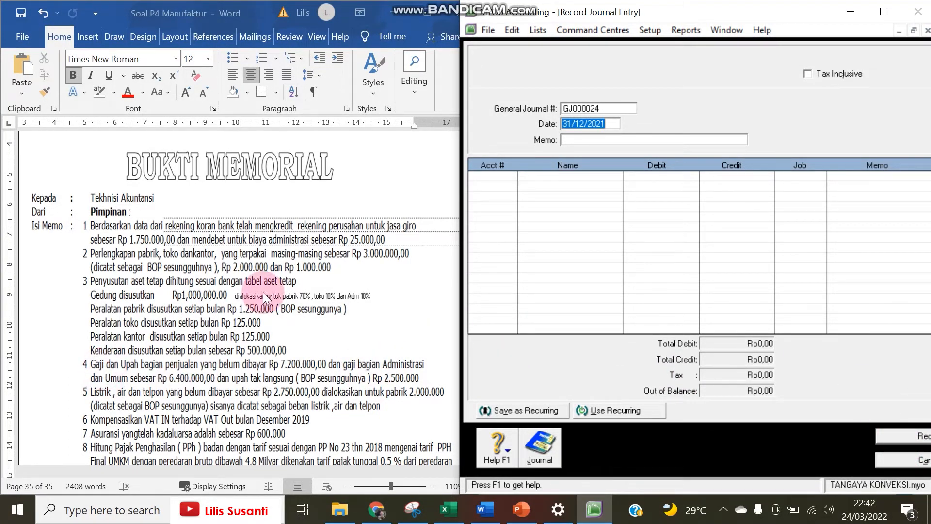
pyautogui.click(659, 140)
pyautogui.write('Penyesuaian')
pyautogui.press('Tab')
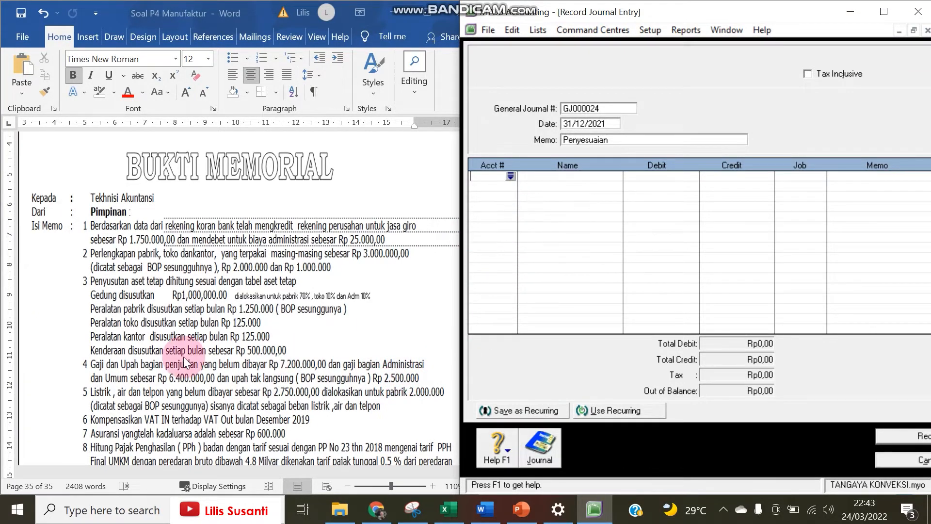
# Add the sales wages and salaries expense account (6-1101) as the first line with a debit of Rp7.200.000
pyautogui.click(511, 176)
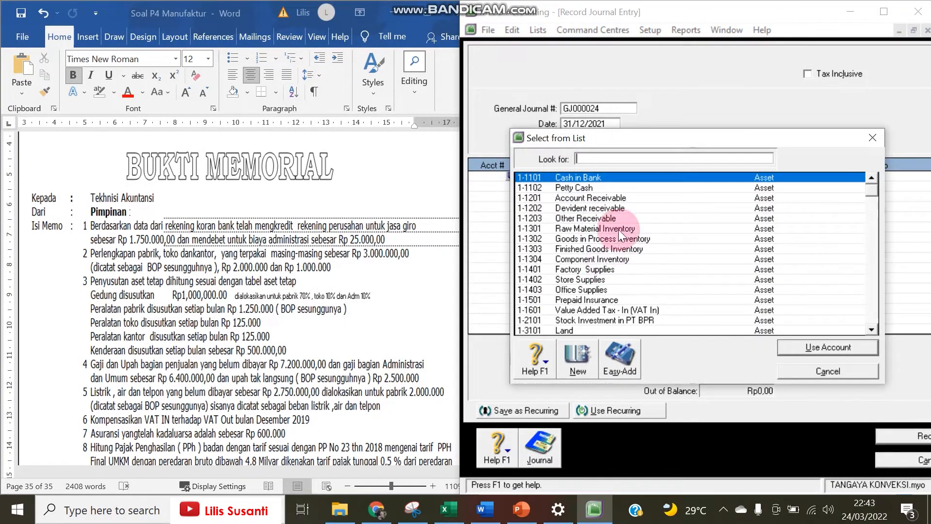
pyautogui.write('6')
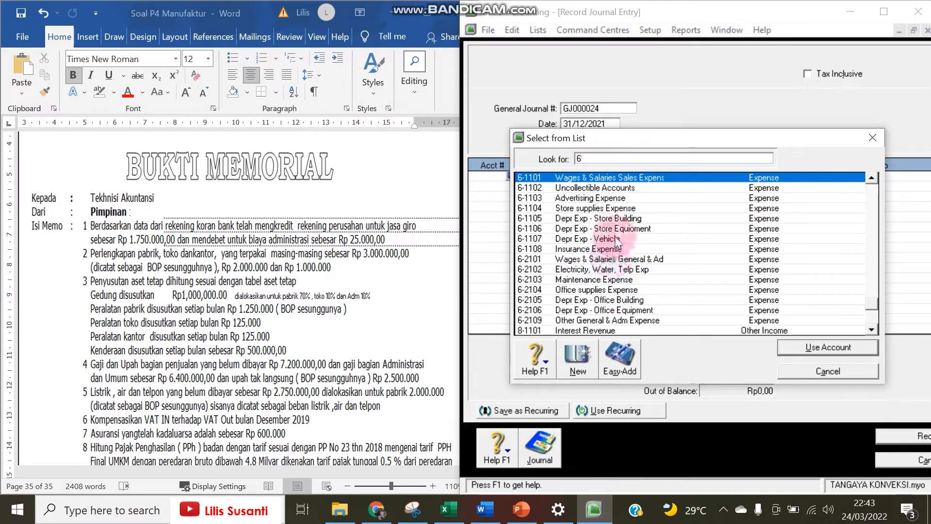
pyautogui.click(622, 176)
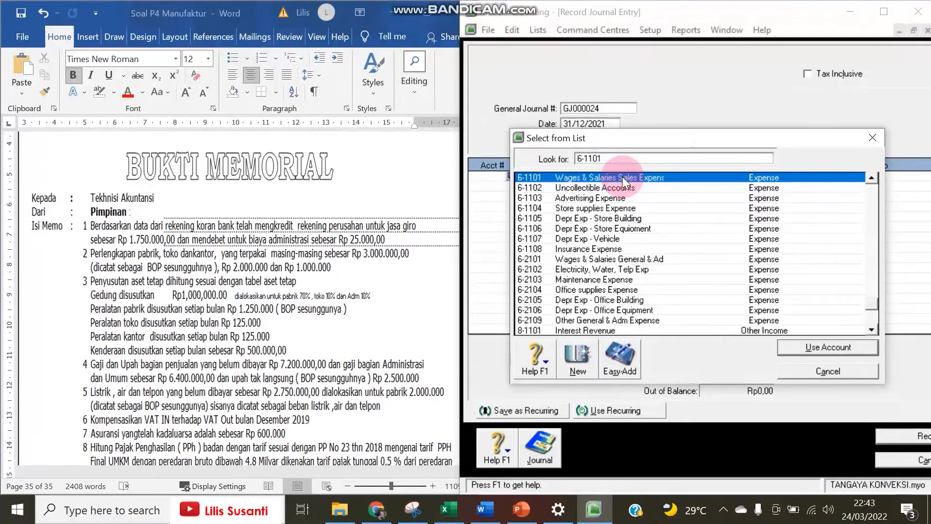
pyautogui.doubleClick(622, 176)
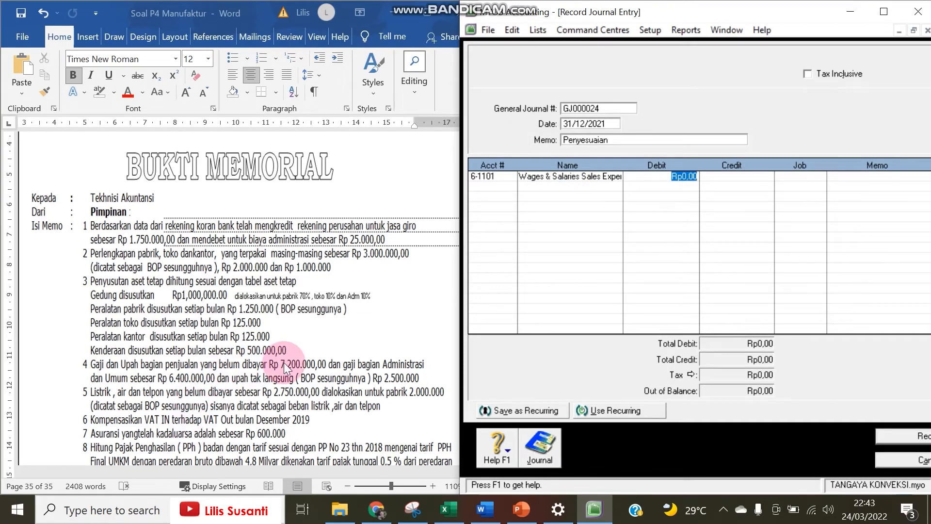
pyautogui.write('7200000')
pyautogui.press('Return')
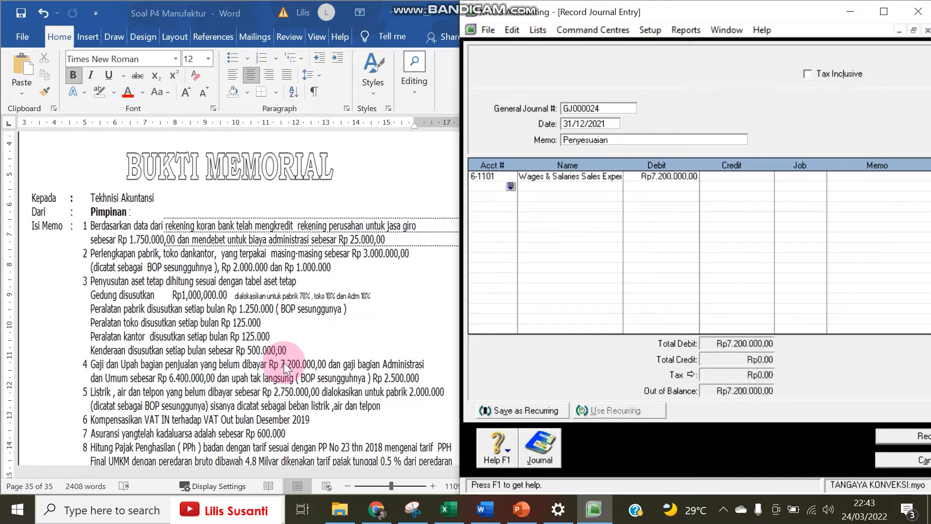
# Add the general and administrative wages and salaries account (6-2101) as the second line with a debit of Rp6.400.000
pyautogui.press('Return')
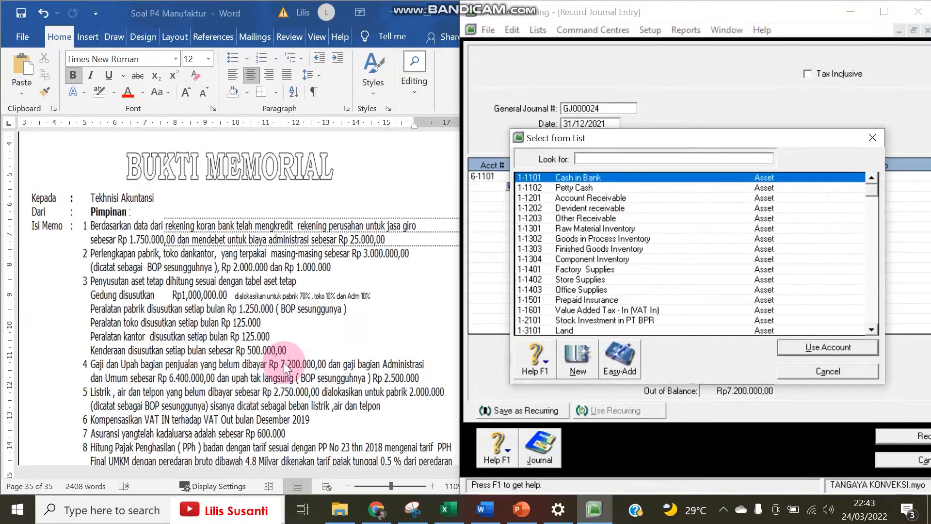
pyautogui.write('6')
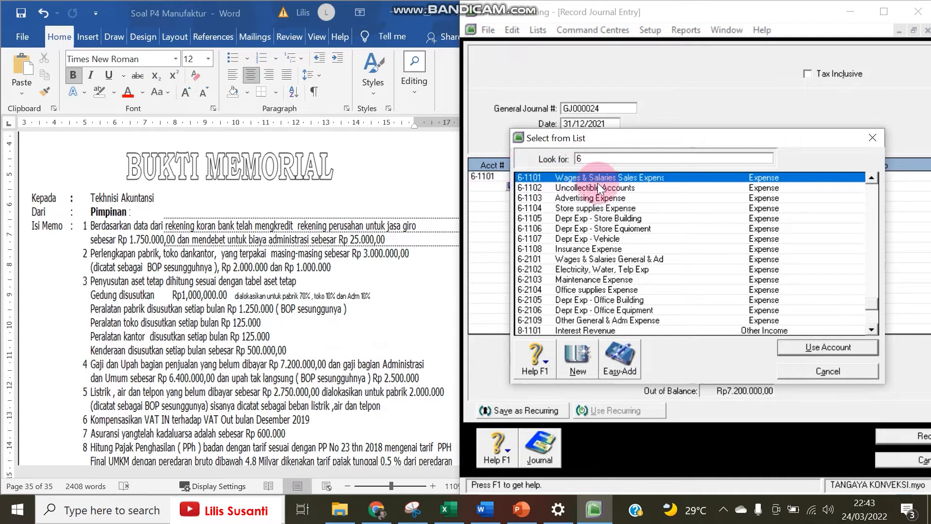
pyautogui.doubleClick(576, 262)
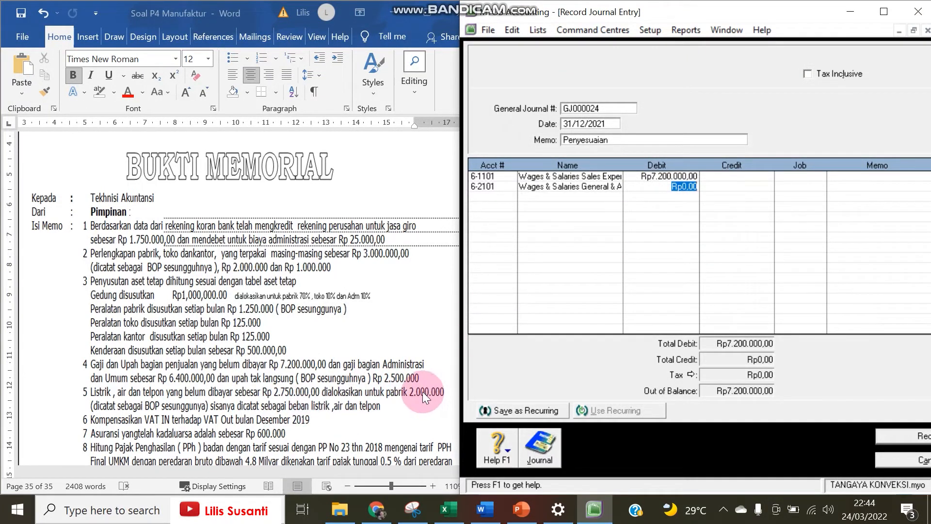
pyautogui.write('6400000')
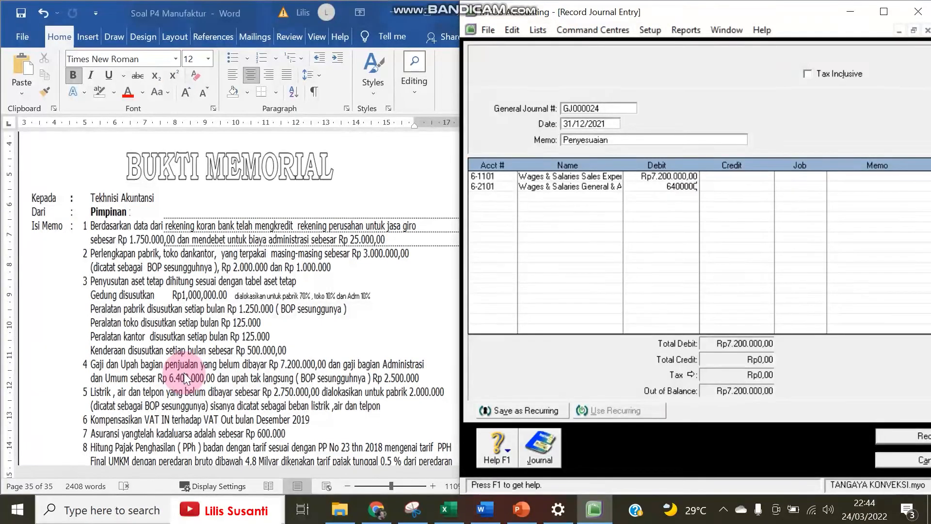
pyautogui.press('Return')
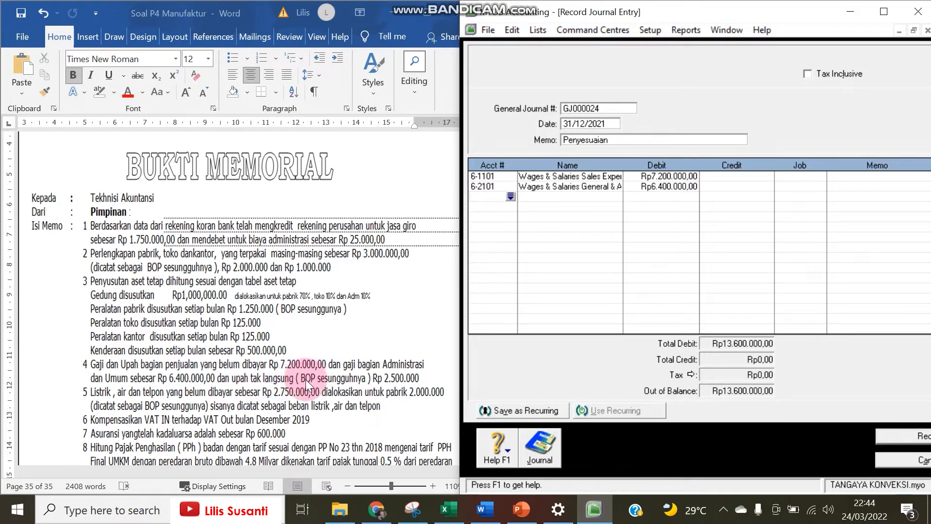
# Add Actual Factory Overhead Cost (5-4102) as the third line with a debit of Rp2.500.000
pyautogui.click(511, 196)
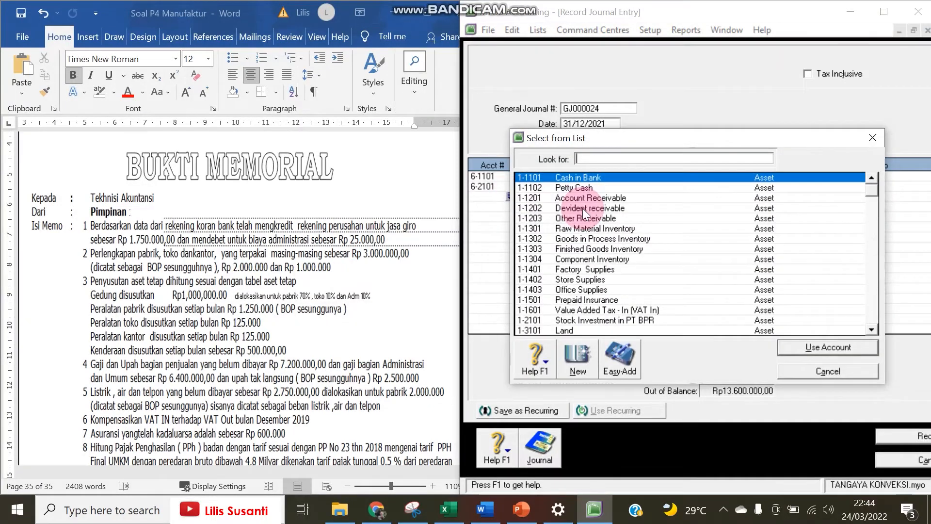
pyautogui.write('5')
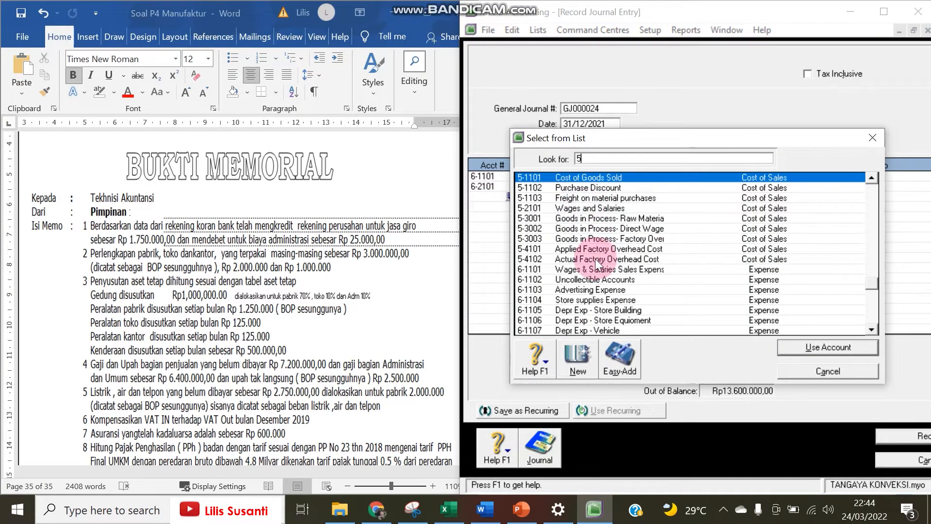
pyautogui.click(596, 260)
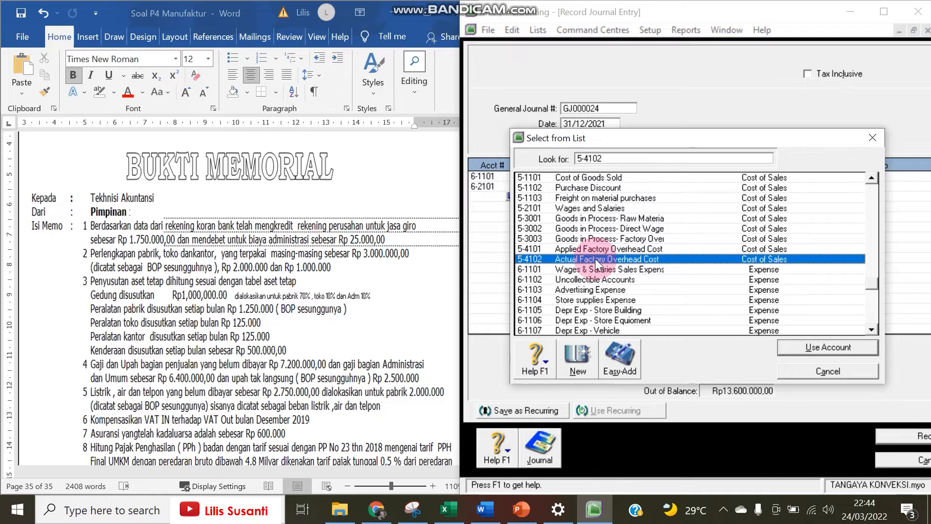
pyautogui.doubleClick(596, 263)
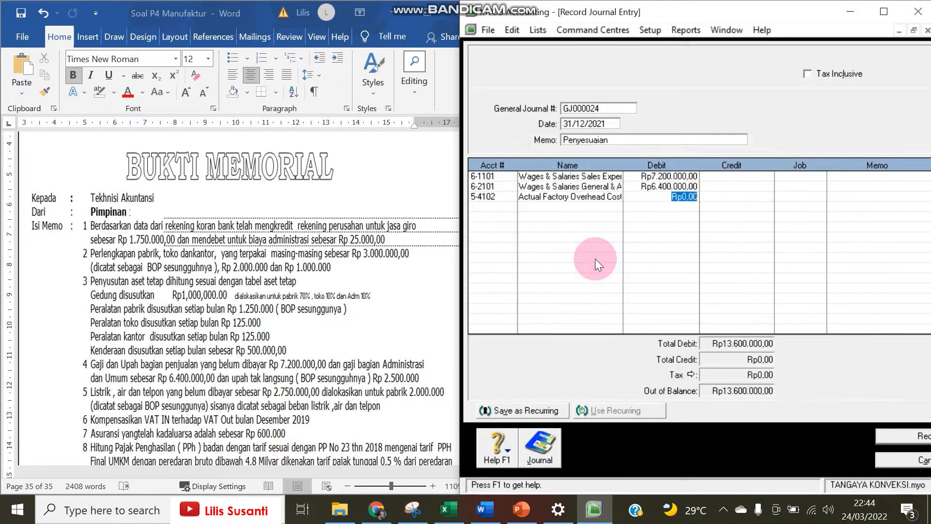
pyautogui.write('2500000')
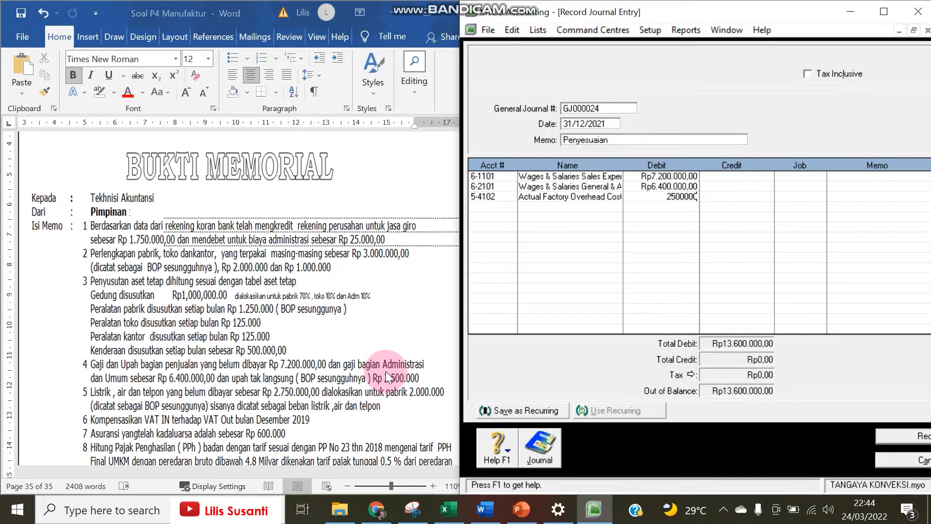
pyautogui.press('Return')
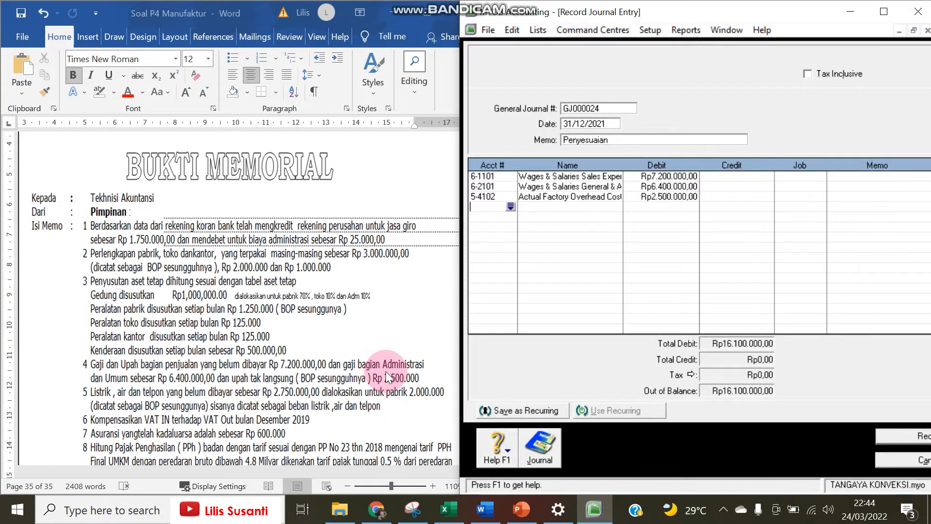
# Add Wages & Salaries Payable (2-1102) as the fourth line with a credit of Rp16.100.000
pyautogui.press('Return')
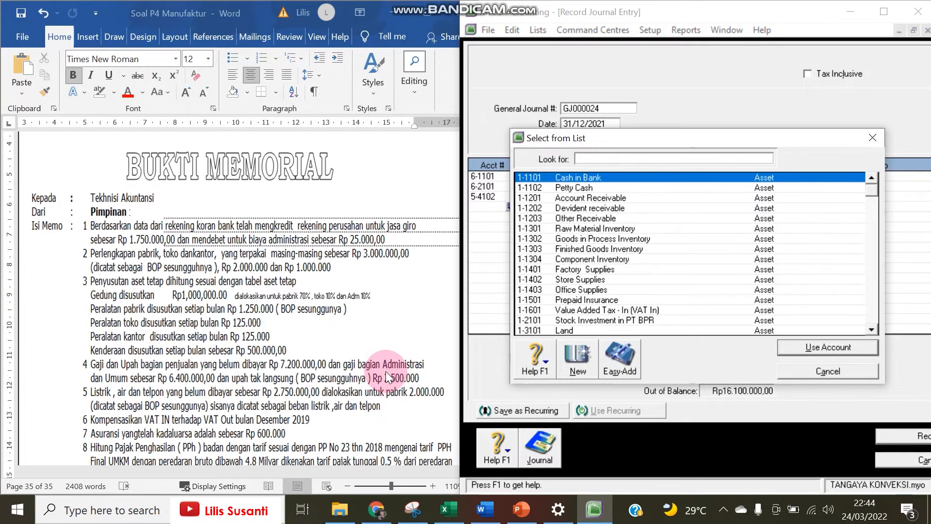
pyautogui.write('2')
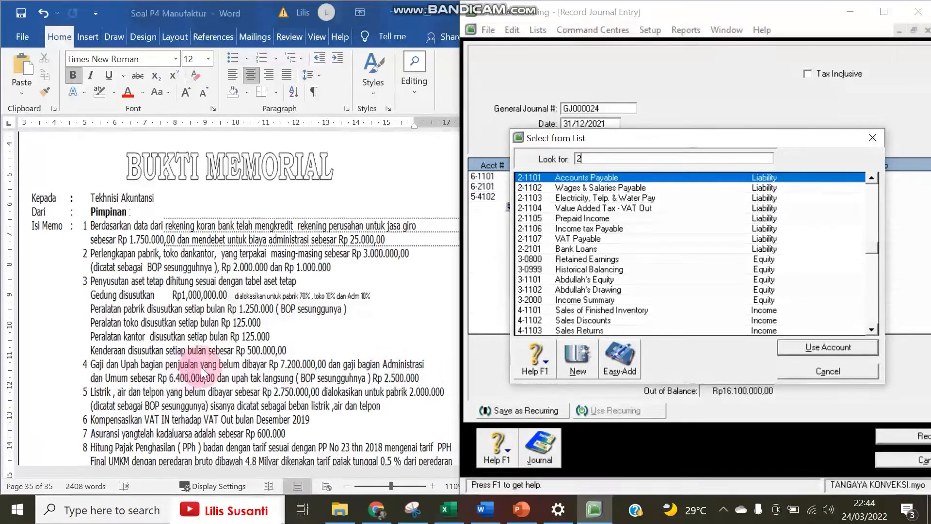
pyautogui.click(570, 190)
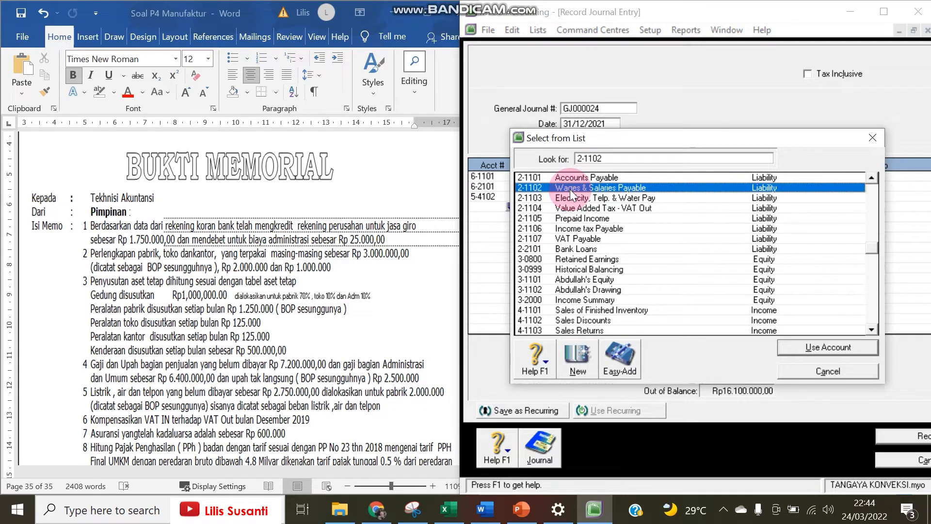
pyautogui.doubleClick(569, 189)
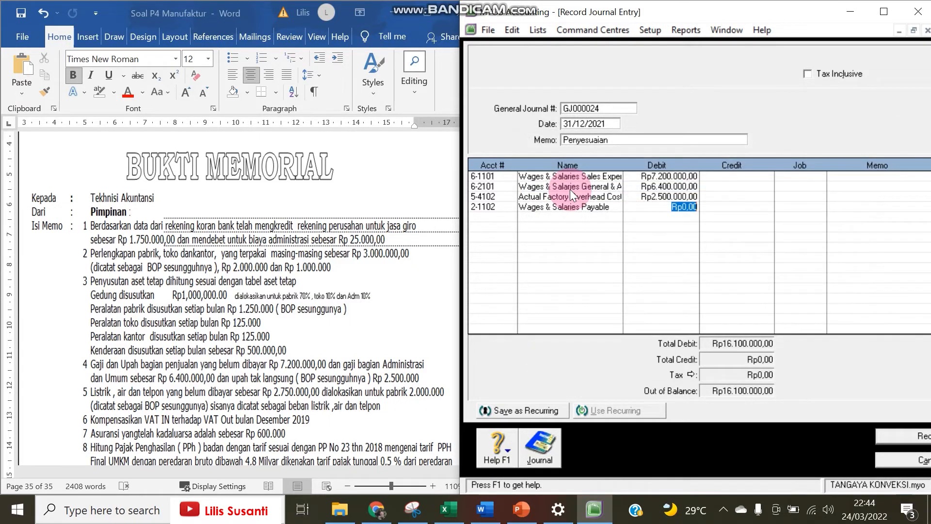
pyautogui.press('Tab')
pyautogui.press('Tab')
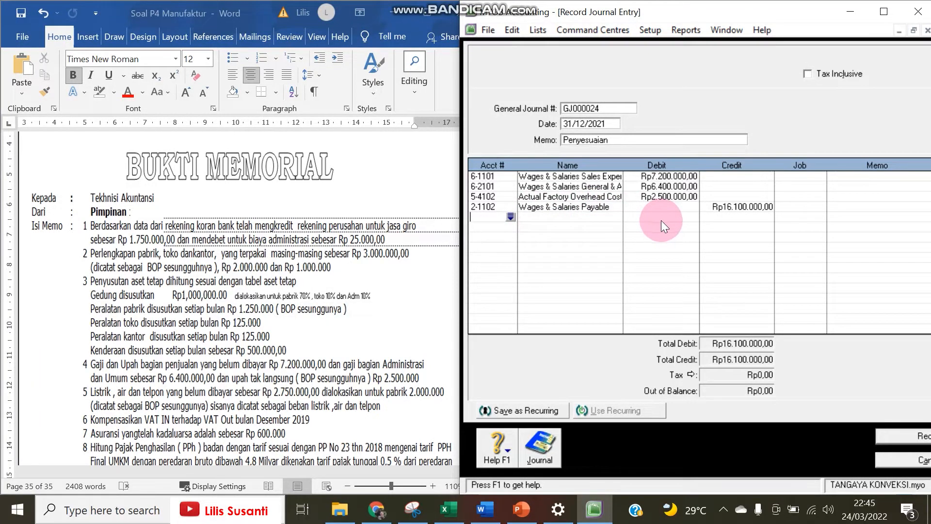
# Record the wages and salaries journal entry and give the new entry the memo "Penyesuaian"
pyautogui.click(898, 439)
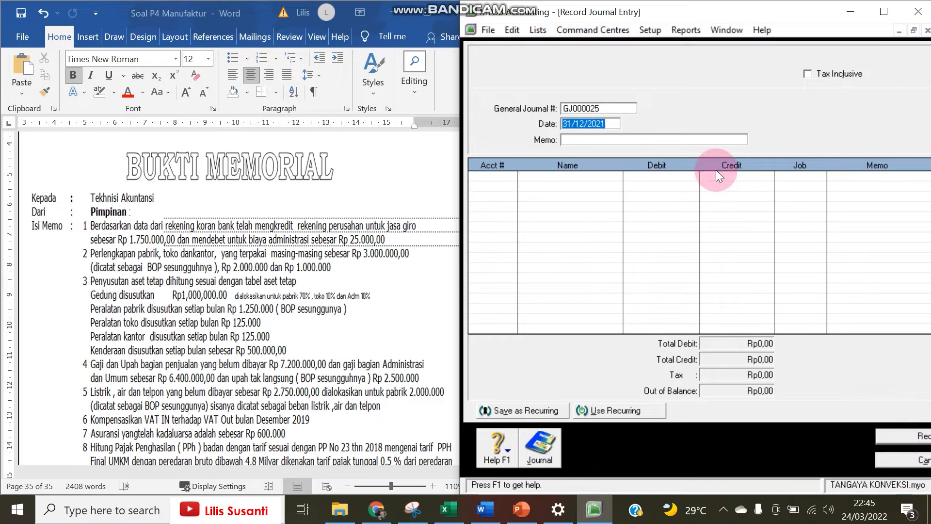
pyautogui.click(649, 148)
pyautogui.click(647, 142)
pyautogui.write('Penyesuaian')
pyautogui.press('Tab')
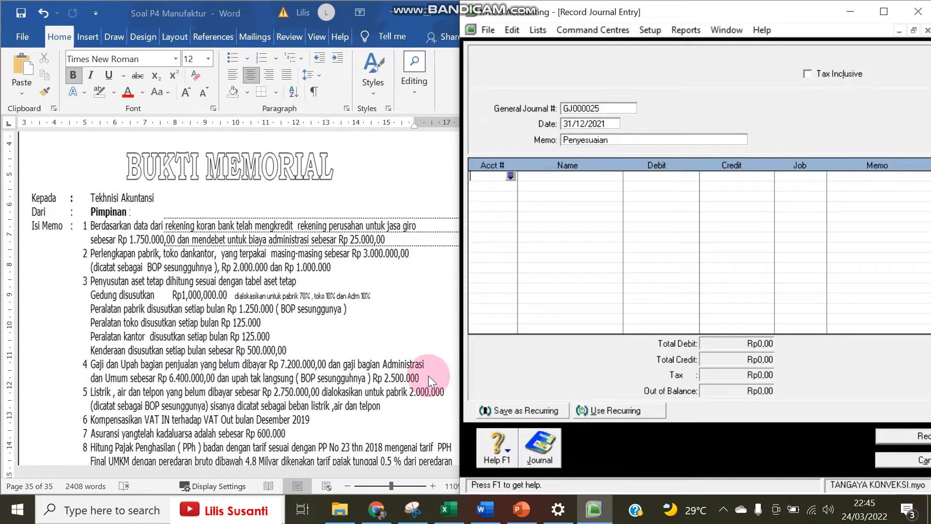
# Add Actual Factory Overhead Cost (5-4102) as the first line with a debit of Rp2.000.000
pyautogui.click(510, 175)
pyautogui.write('5')
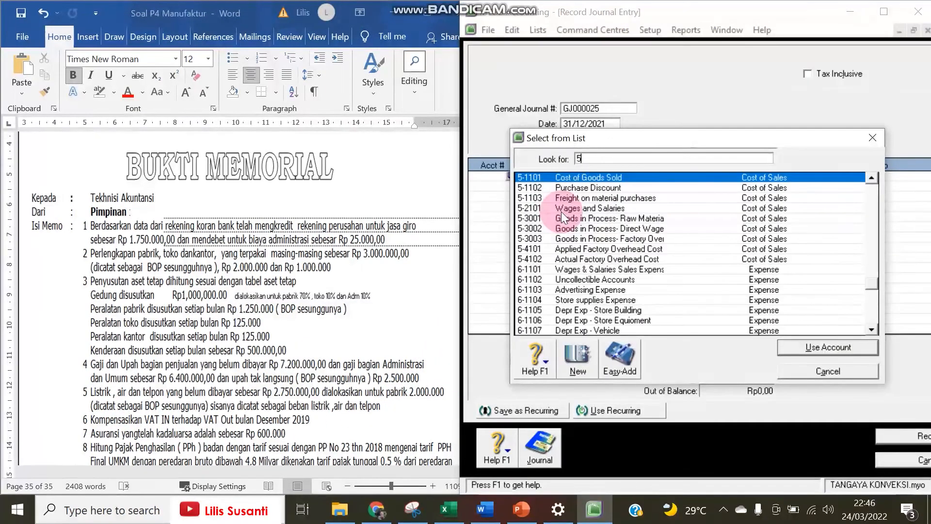
pyautogui.click(583, 261)
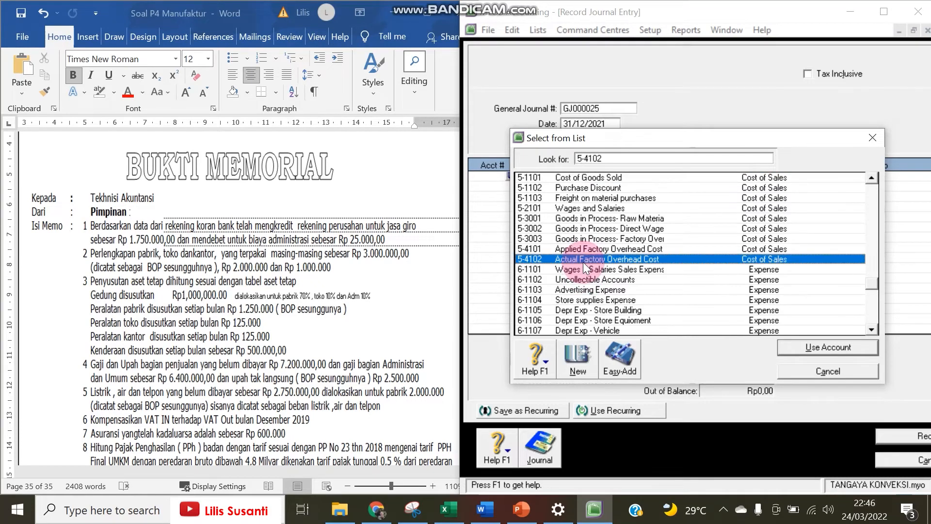
pyautogui.doubleClick(583, 262)
pyautogui.write('2000000')
pyautogui.press('Return')
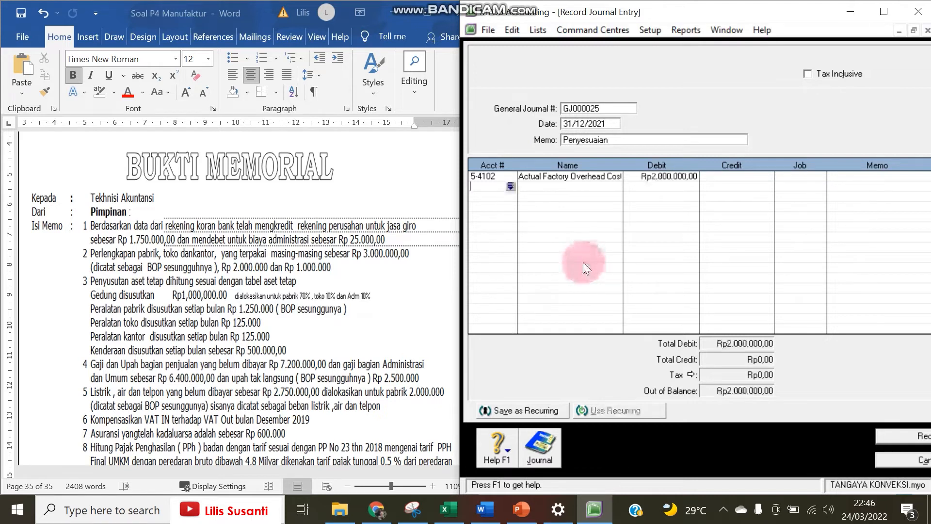
# Add the electricity, water and telephone expense account (6-2102) as the second line with a debit of Rp750.000
pyautogui.press('Return')
pyautogui.write('6')
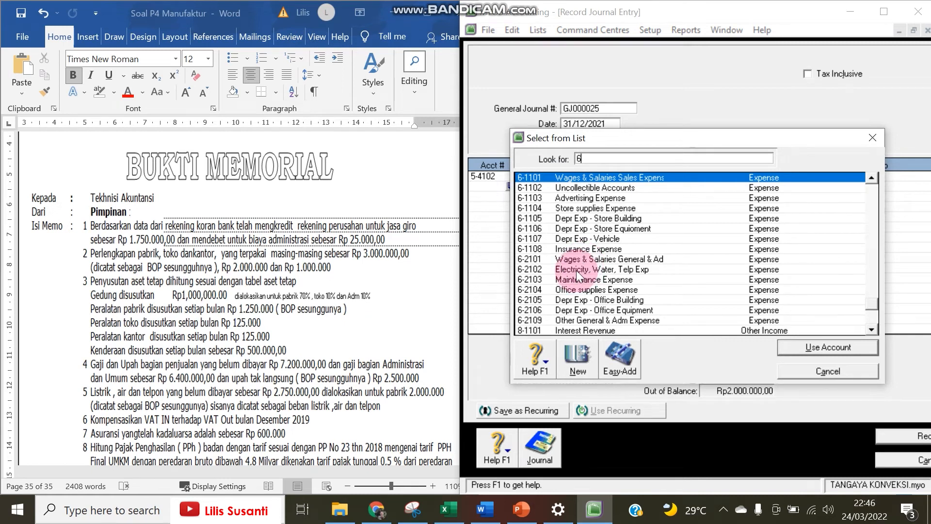
pyautogui.doubleClick(576, 270)
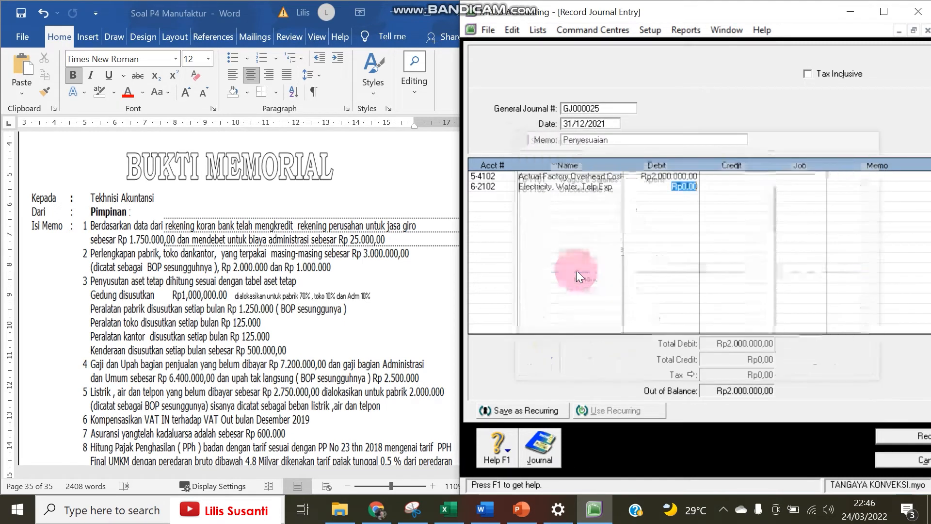
pyautogui.write('750000')
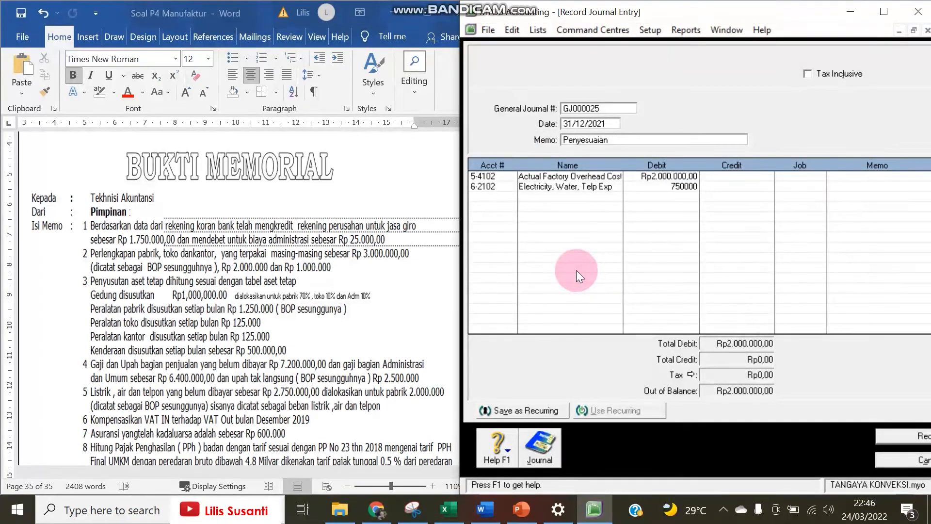
pyautogui.press('Return')
# Add the electricity, telephone and water payable account (2-1103) as the third line with a credit of Rp2.750.000
pyautogui.press('Return')
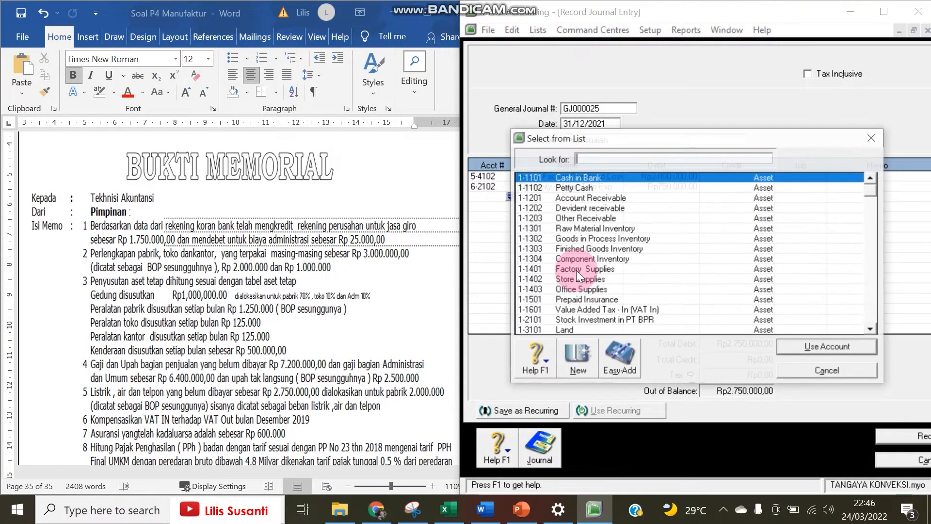
pyautogui.write('2')
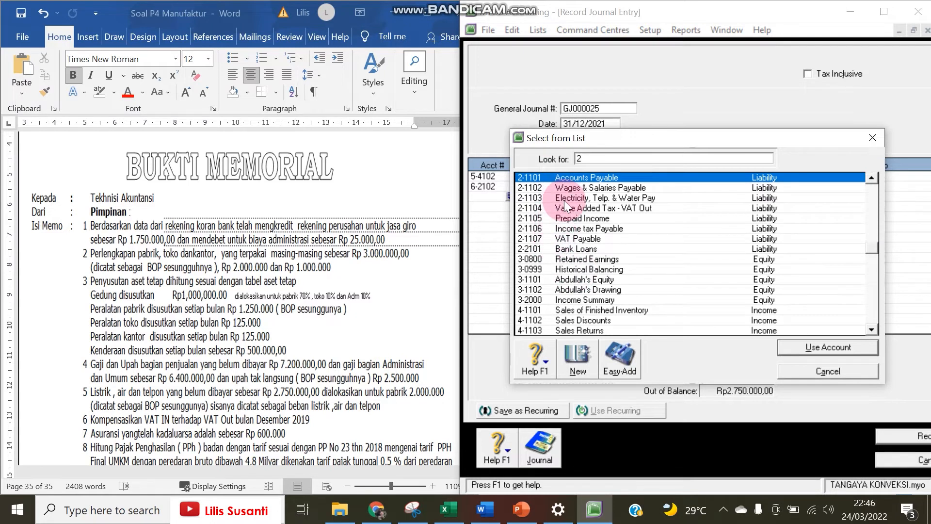
pyautogui.write('-1103')
pyautogui.press('Return')
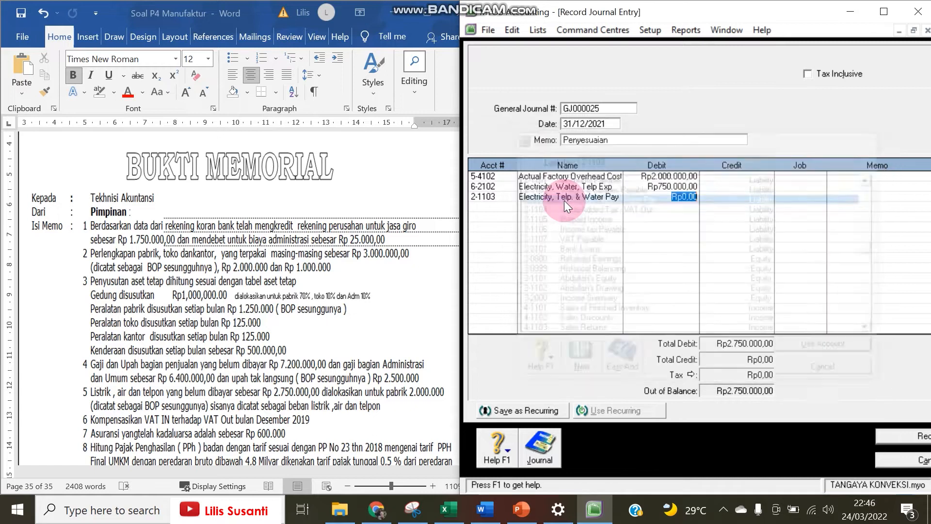
pyautogui.press('Tab')
pyautogui.press('Return')
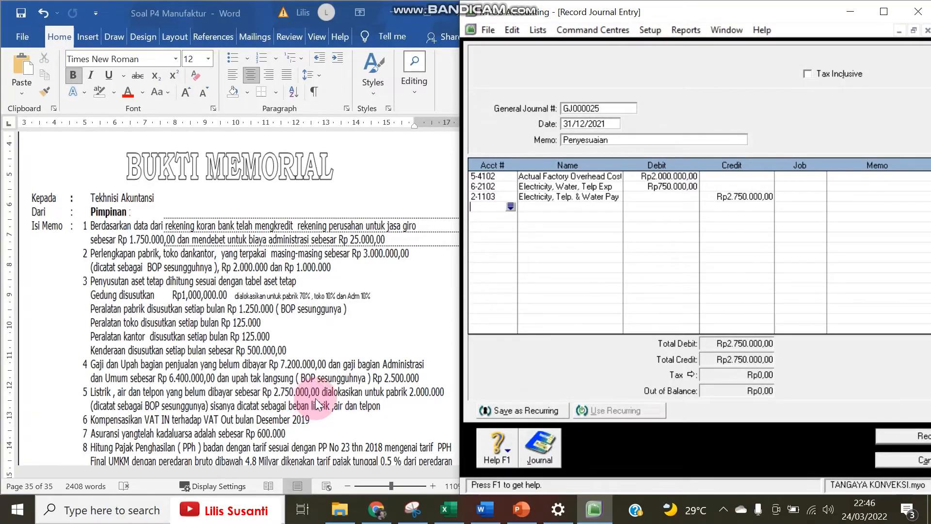
# Record the electricity, water and telephone journal entry and give the new entry the memo "Penyesuaian"
pyautogui.click(889, 438)
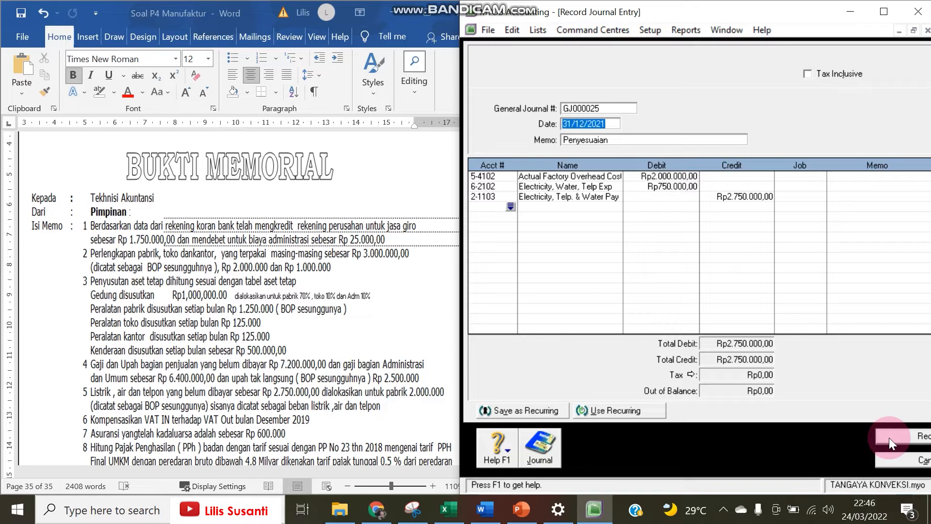
pyautogui.click(571, 140)
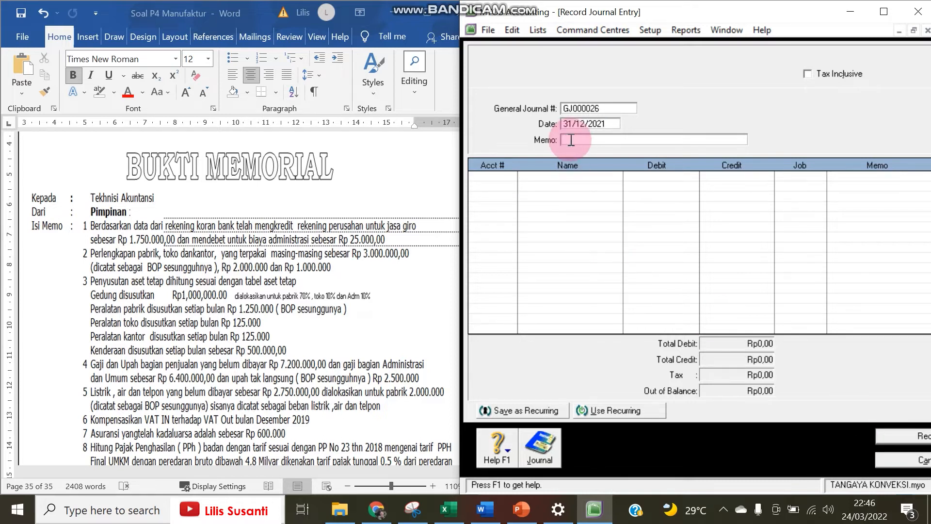
pyautogui.write('Penyesuaian')
pyautogui.press('Tab')
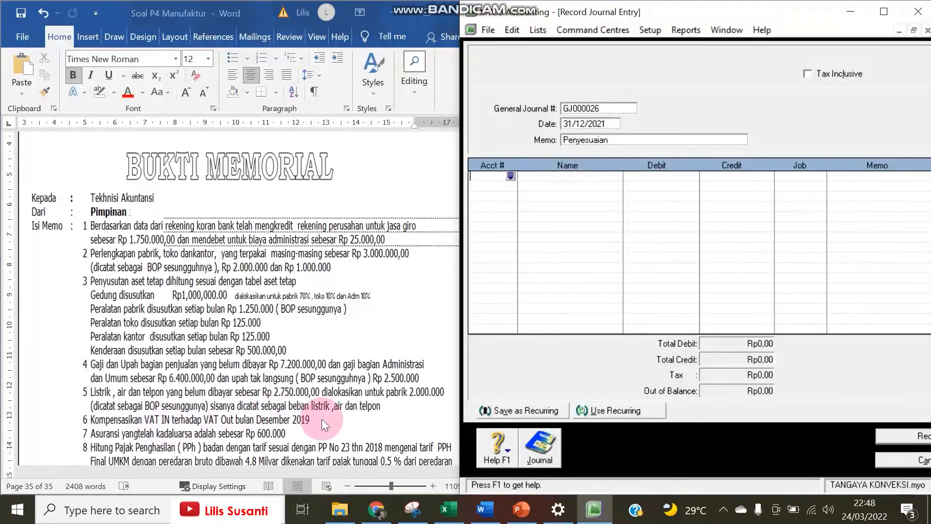
# Open the Trial Balance PDF from the Tangaya konveksi folder in Documents
pyautogui.click(340, 509)
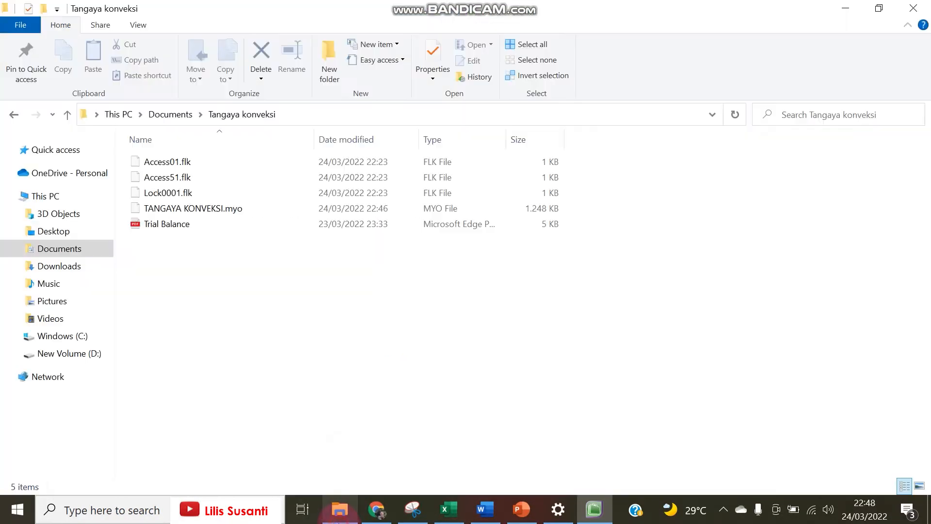
pyautogui.doubleClick(165, 225)
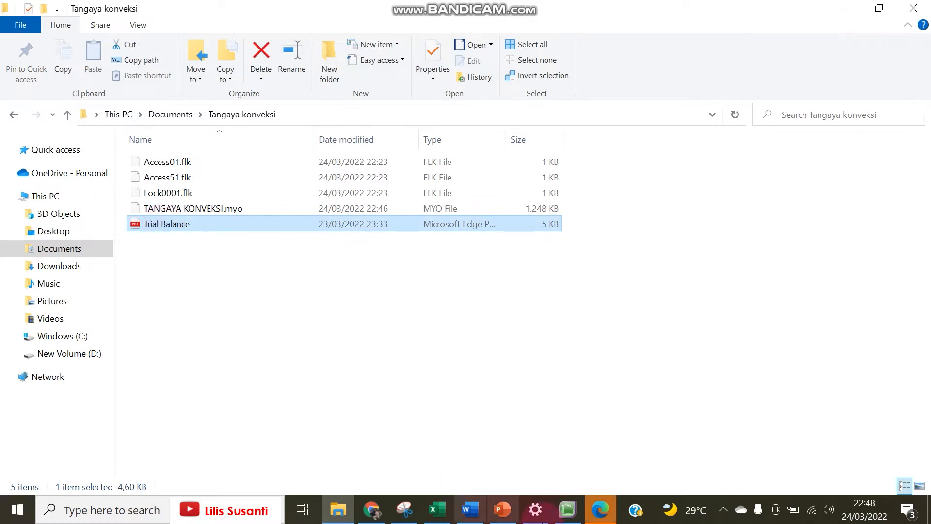
pyautogui.click(601, 514)
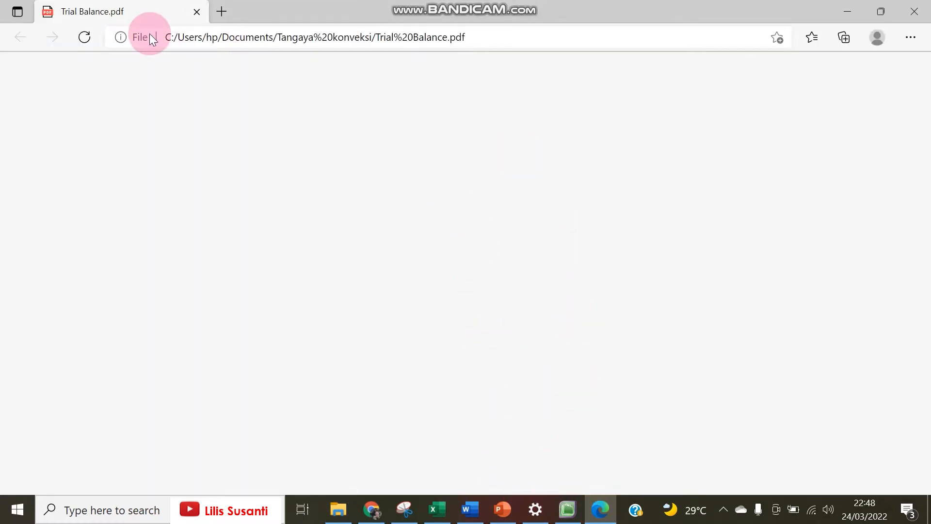
# Switch to MYOB Accounting and check the Value Added Tax - In (1-1601) and VAT Out (2-1104) balances in the accounts list
pyautogui.click(567, 510)
pyautogui.click(515, 63)
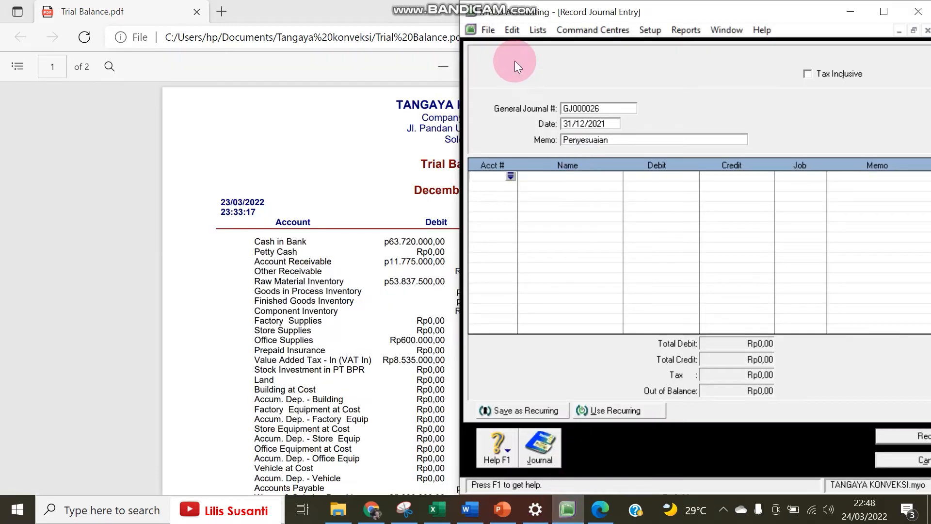
pyautogui.click(560, 30)
pyautogui.moveTo(582, 46)
pyautogui.click(702, 63)
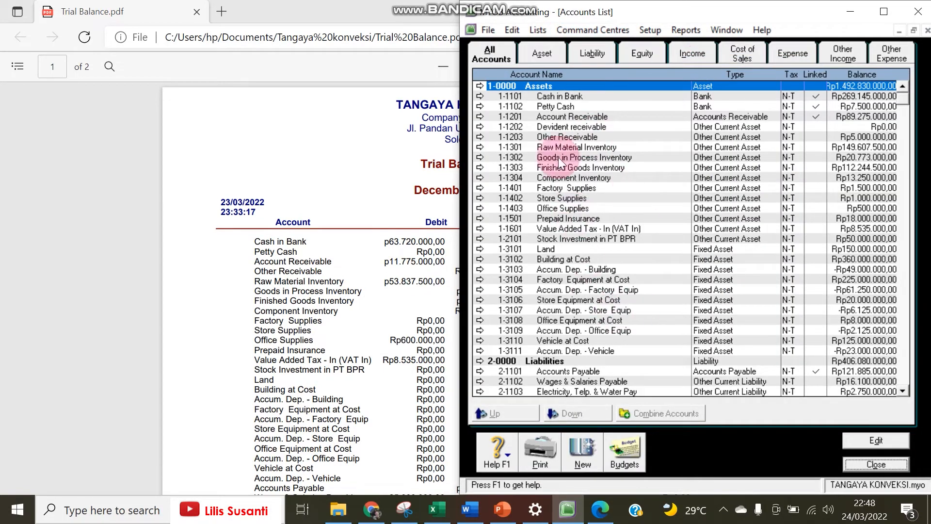
pyautogui.click(836, 228)
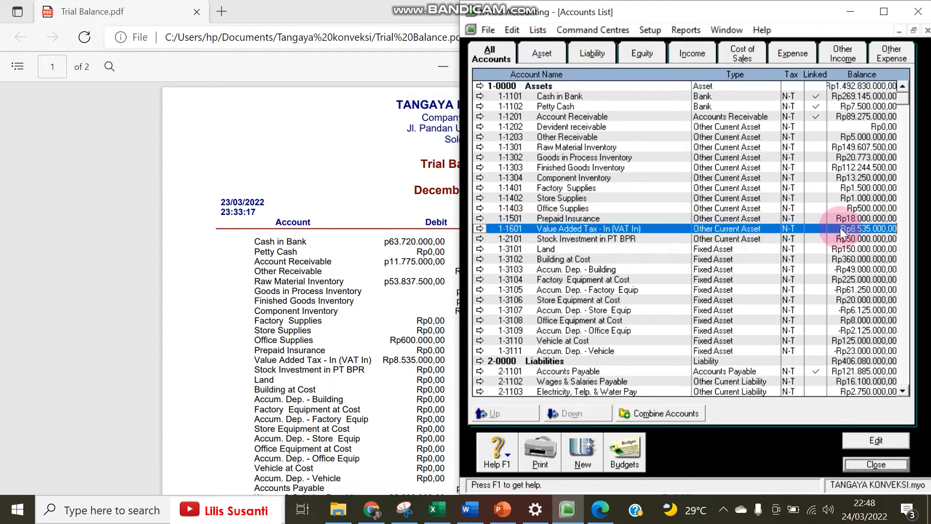
pyautogui.scroll(-3, 767, 295)
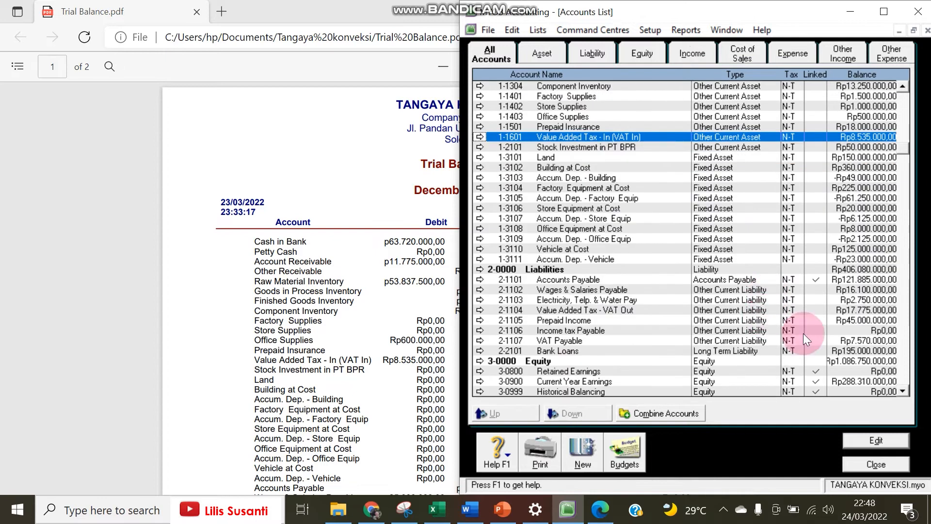
pyautogui.click(851, 310)
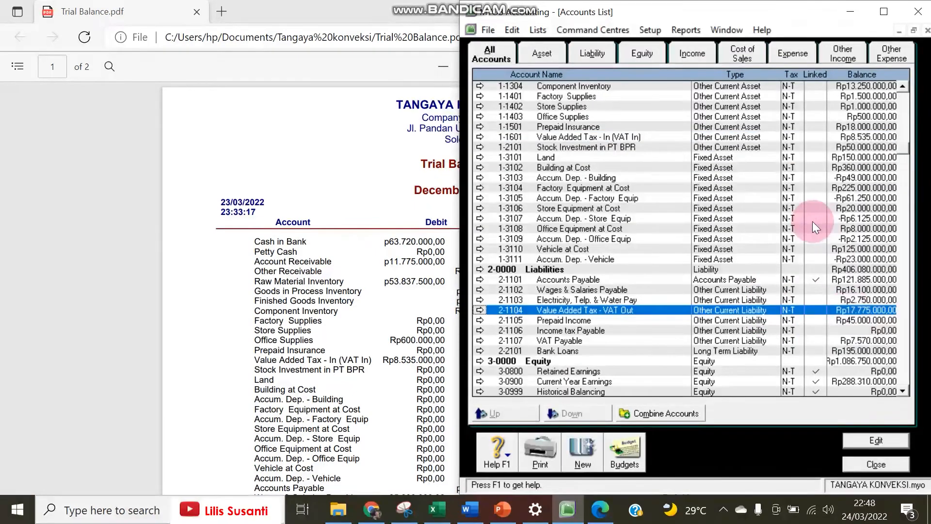
pyautogui.click(876, 464)
# Shrink the Trial Balance window and fit it beside the journal entry so the YTD Debit and YTD Credit columns show
pyautogui.click(268, 263)
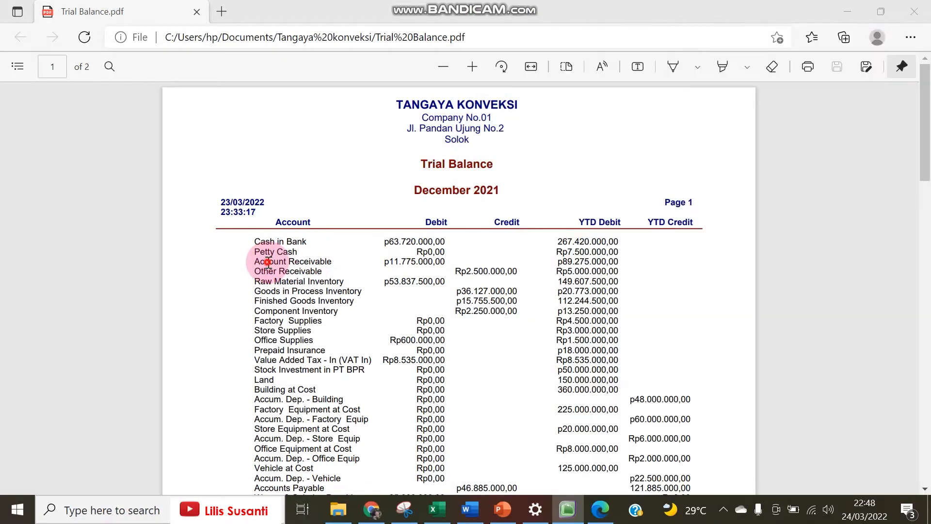
pyautogui.click(878, 12)
pyautogui.click(246, 406)
pyautogui.doubleClick(240, 405)
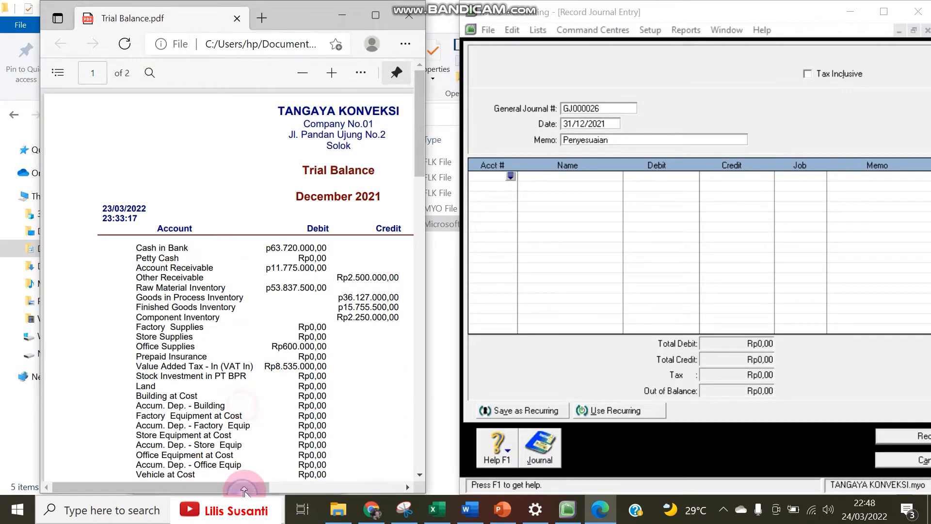
pyautogui.moveTo(431, 234); pyautogui.dragTo(494, 232)
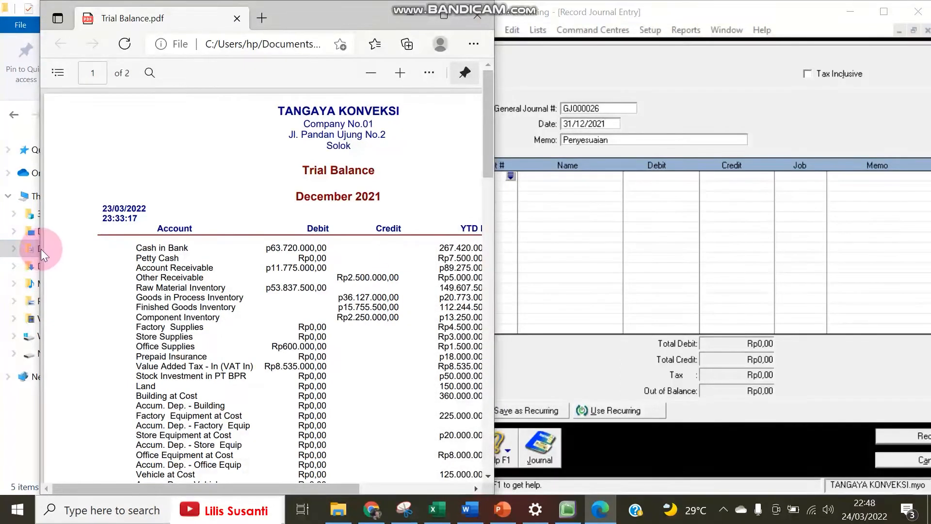
pyautogui.moveTo(39, 248); pyautogui.dragTo(3, 269)
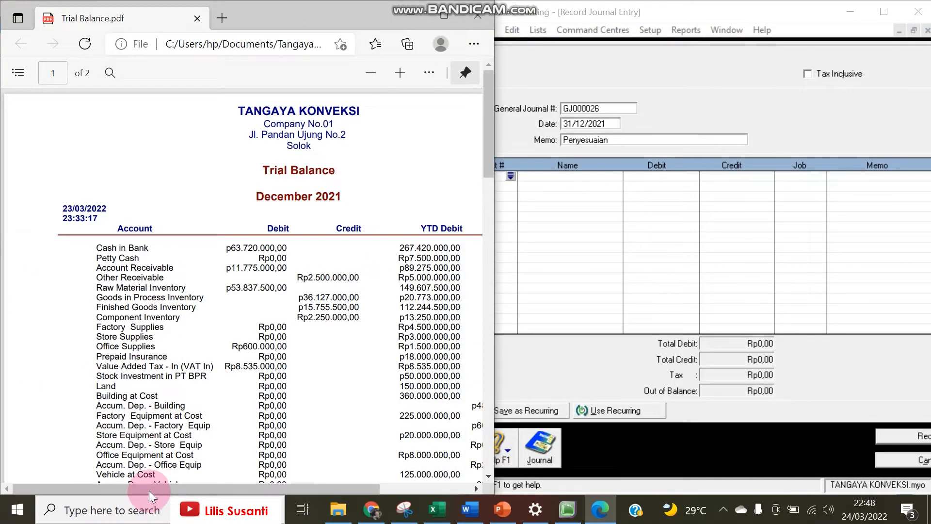
pyautogui.moveTo(211, 485); pyautogui.dragTo(271, 485)
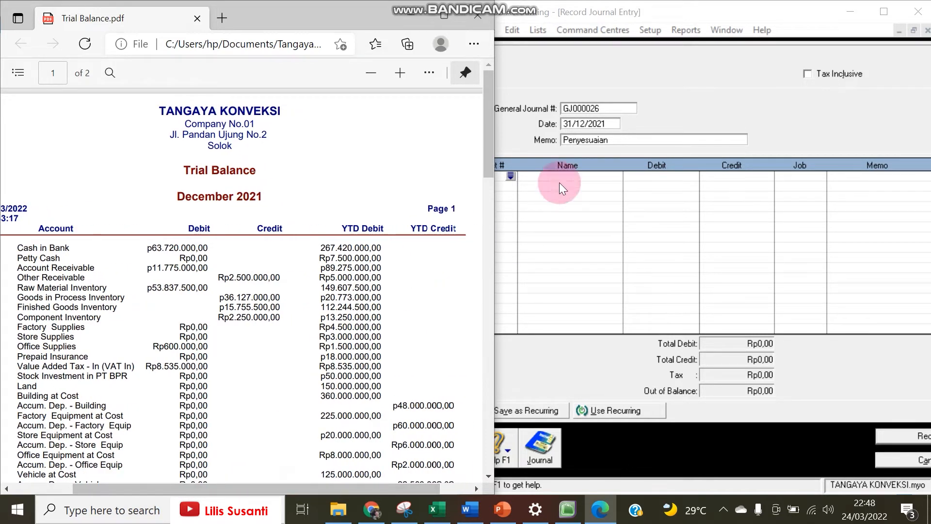
# Check the VAT compensation item in the Word memorial, then return to the Trial Balance in Edge
pyautogui.click(469, 510)
pyautogui.click(185, 441)
pyautogui.click(349, 316)
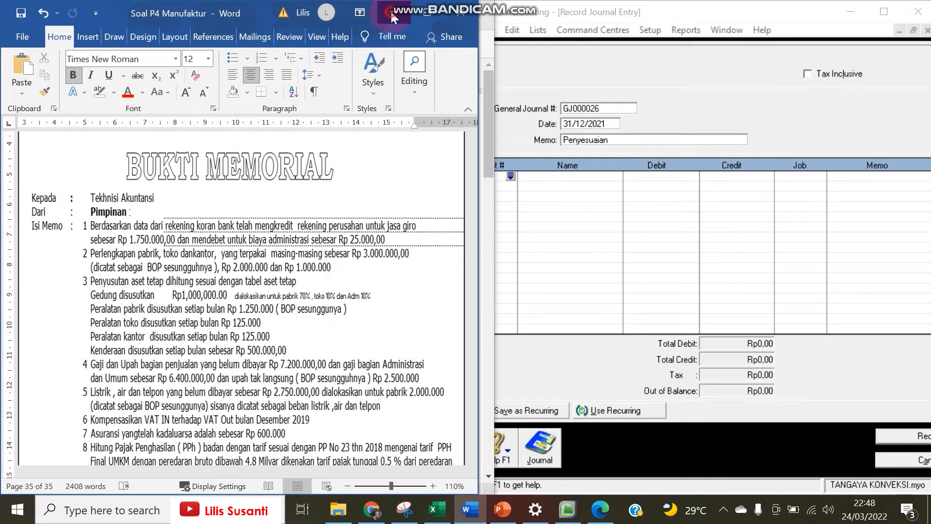
pyautogui.hotkey('alt', 'Tab')
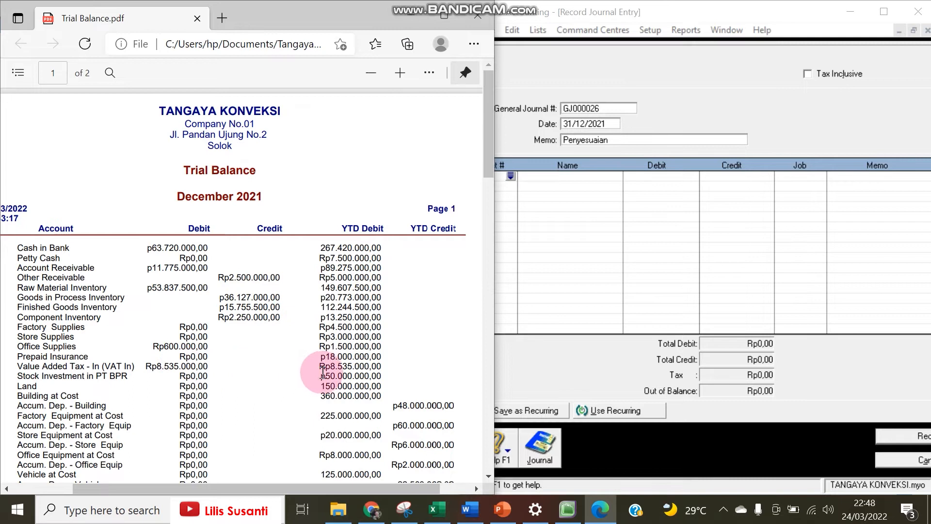
# Look up the YTD balances of Value Added Tax - In and Value Added Tax - VAT Out in the Trial Balance
pyautogui.moveTo(323, 367); pyautogui.dragTo(381, 367)
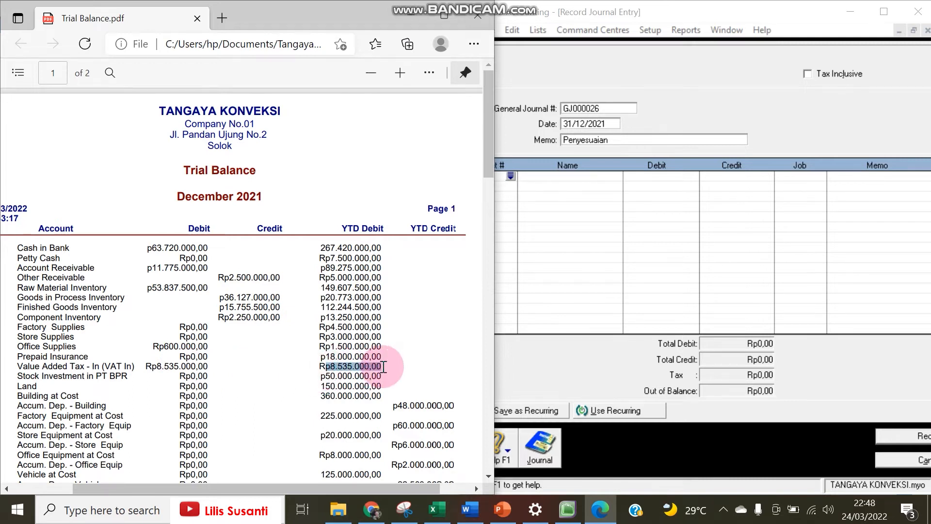
pyautogui.click(236, 388)
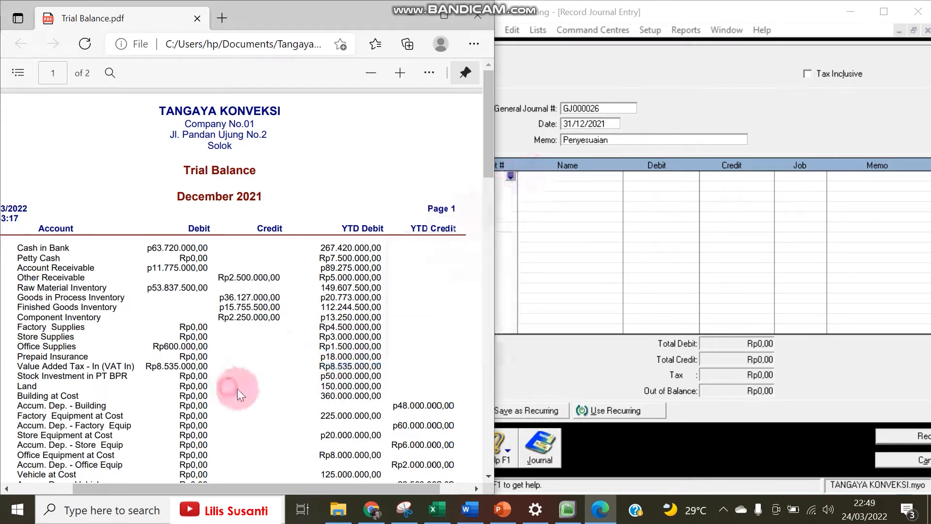
pyautogui.scroll(-3, 349, 383)
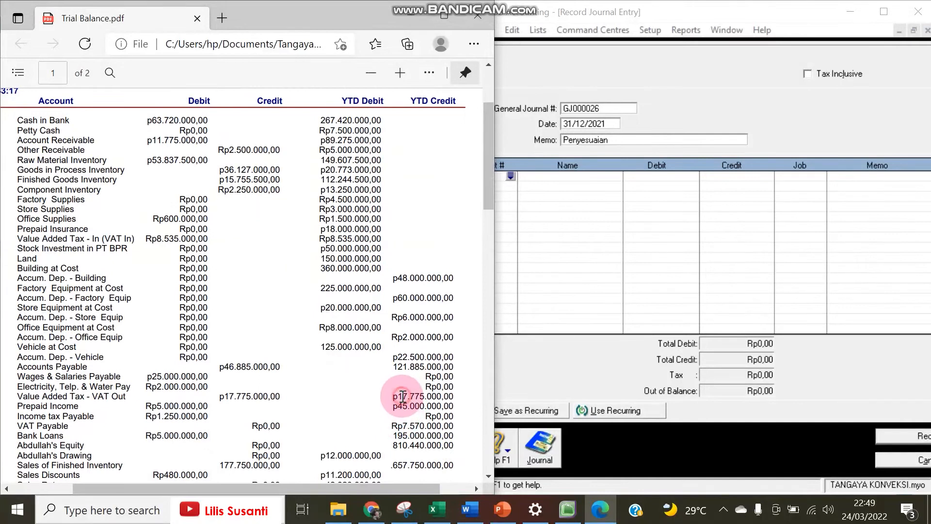
pyautogui.moveTo(404, 395); pyautogui.dragTo(442, 391)
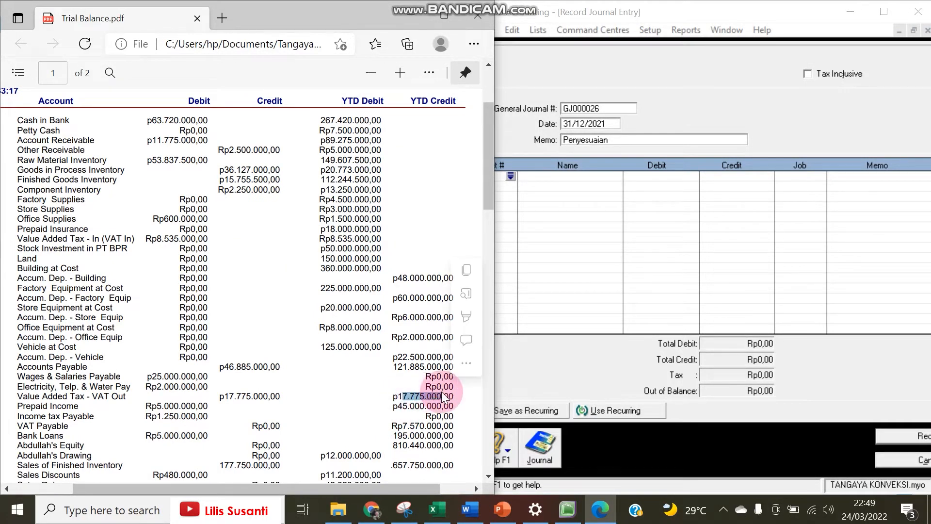
# Switch to MYOB Accounting and debit Value Added Tax - VAT Out (2-1104) with Rp17.775.000 on the first journal line
pyautogui.click(508, 177)
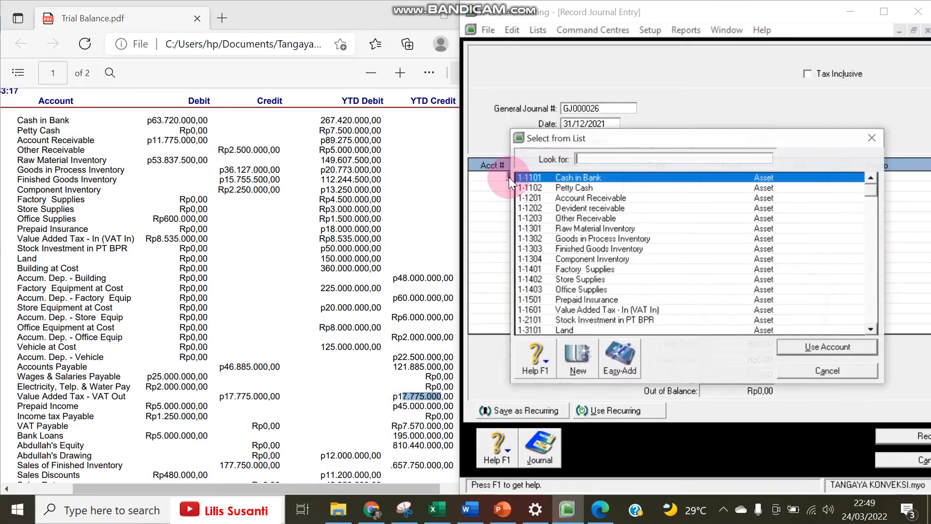
pyautogui.write('2')
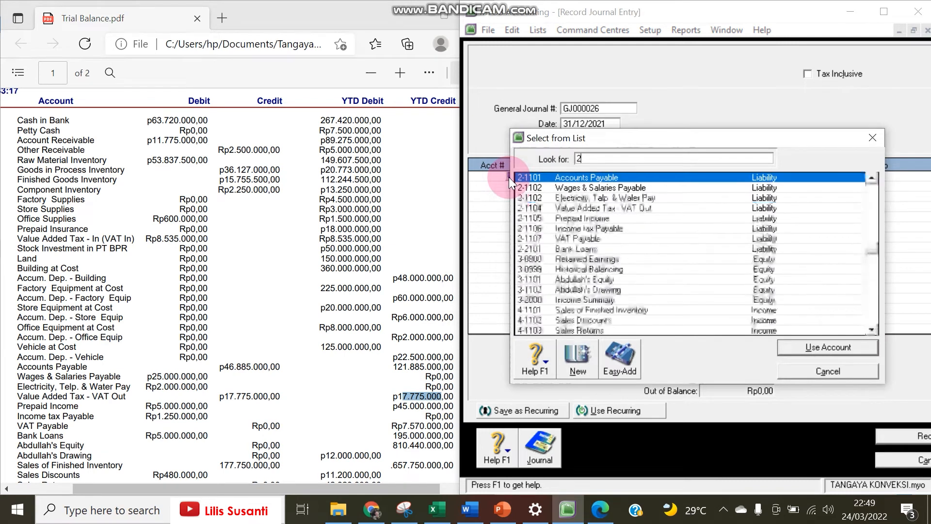
pyautogui.doubleClick(603, 207)
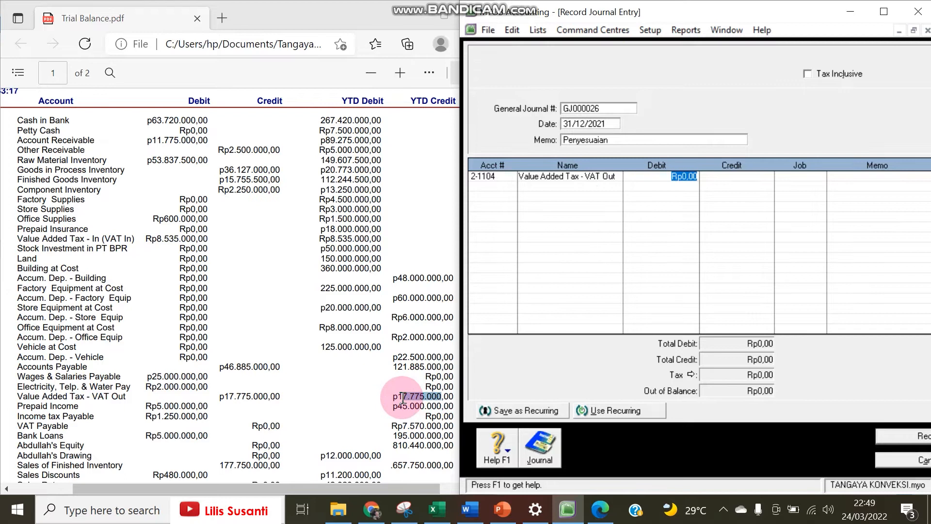
pyautogui.write('17.775.00')
pyautogui.press('Return')
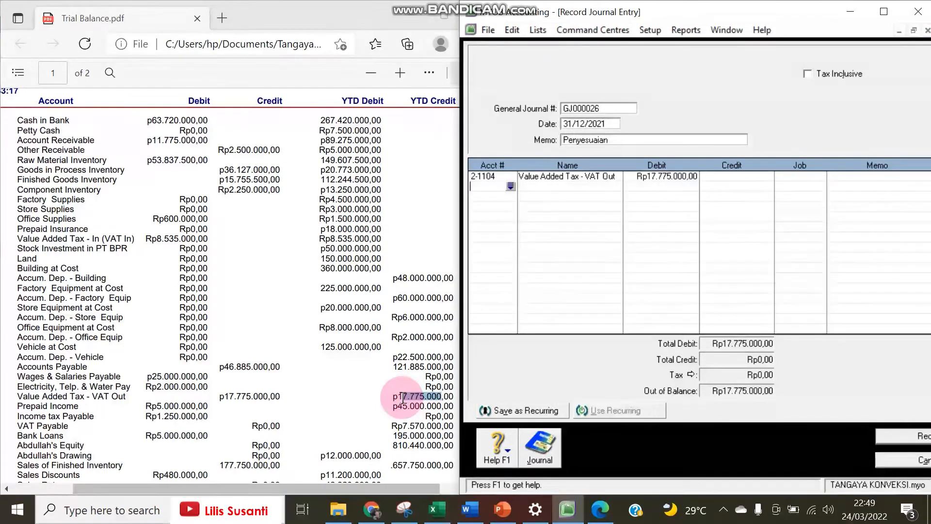
# Credit Value Added Tax - In (1-1601) with Rp8.525.000 on the second journal line
pyautogui.press('Return')
pyautogui.click(476, 482)
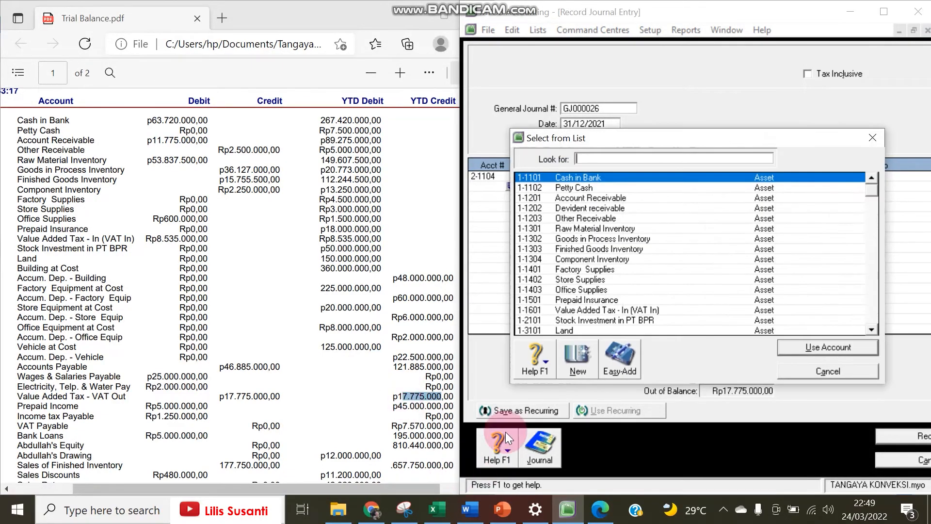
pyautogui.doubleClick(571, 310)
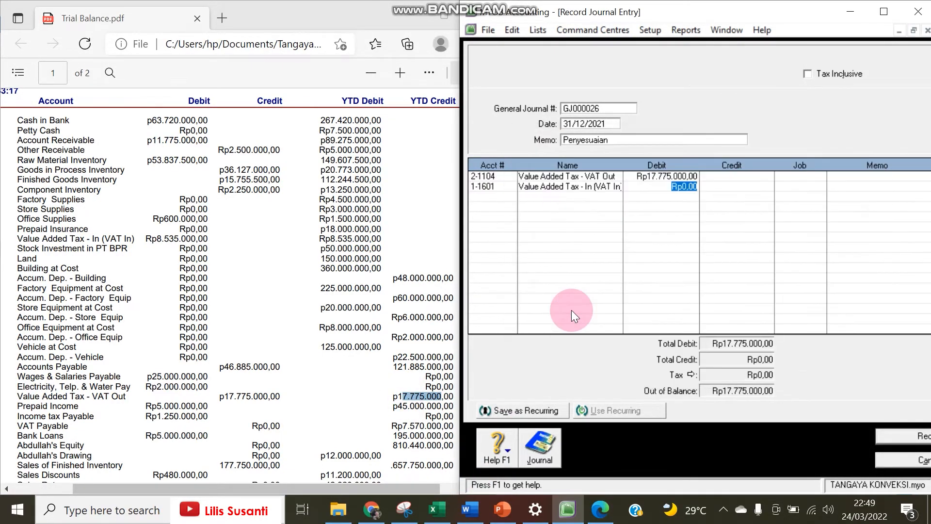
pyautogui.press('Tab')
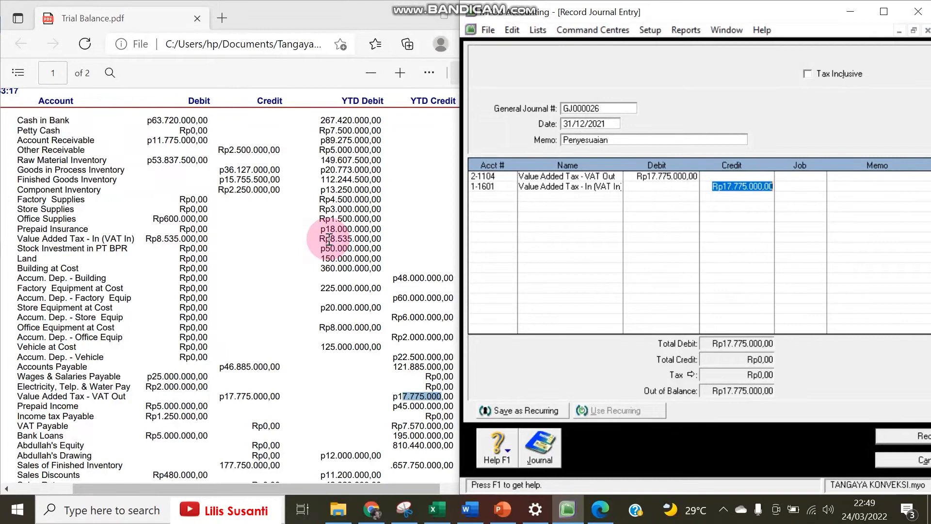
pyautogui.press('BackSpace')
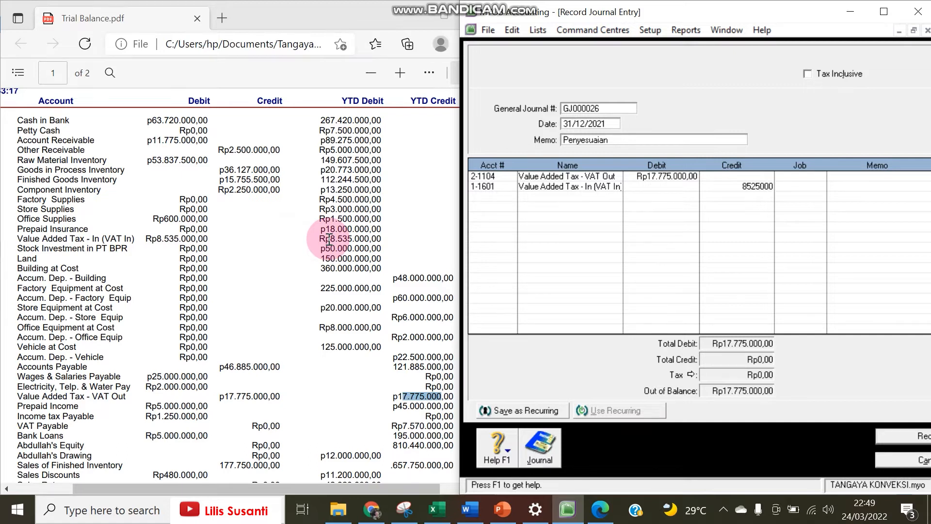
pyautogui.press('Return')
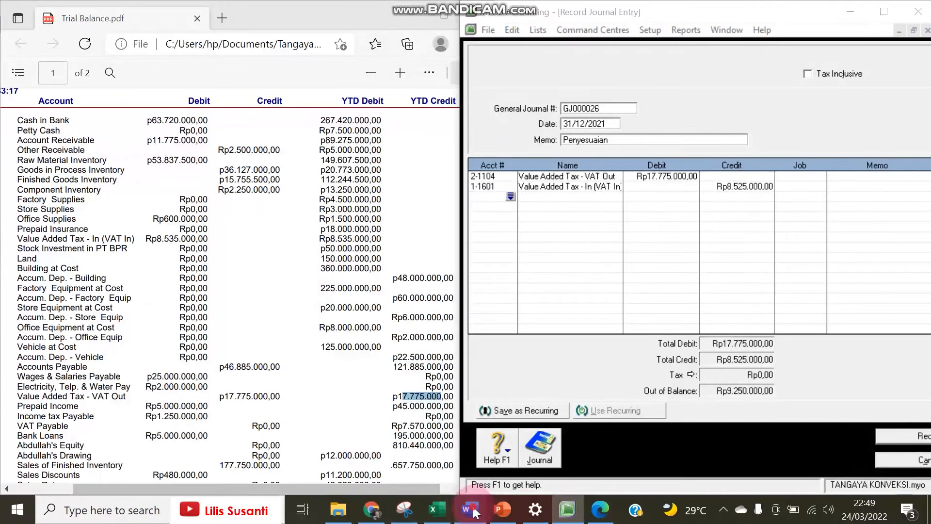
# Check the VAT compensation item in the Word memorial, then credit VAT Payable (2-1107) with Rp9.250.000 in the MYOB journal entry
pyautogui.click(471, 509)
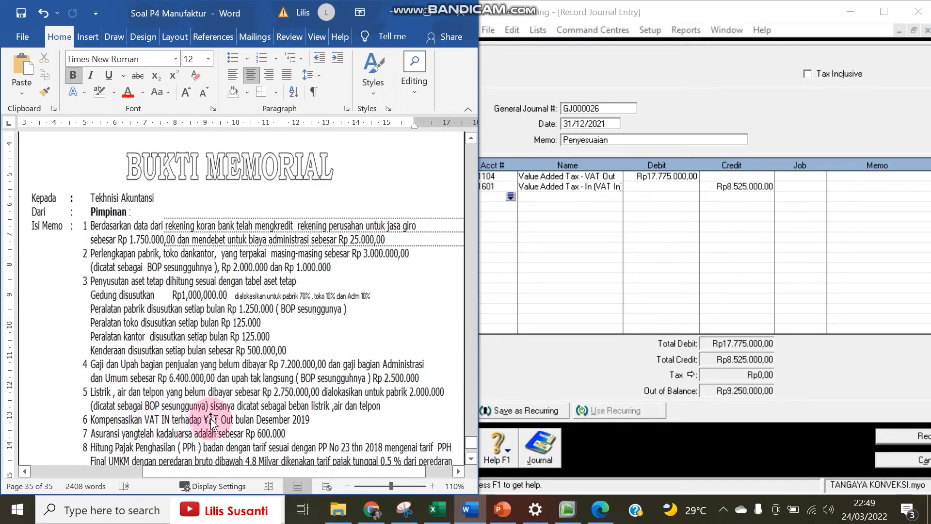
pyautogui.click(508, 194)
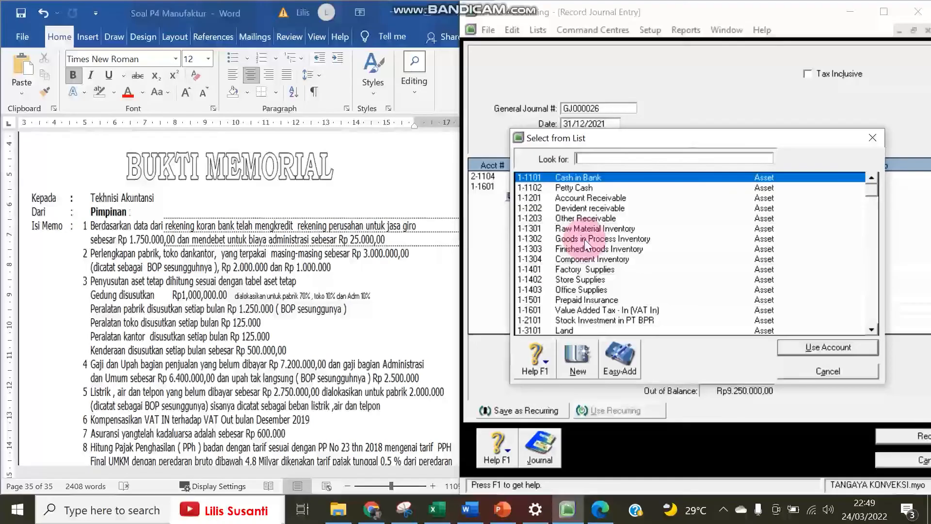
pyautogui.scroll(-6, 584, 239)
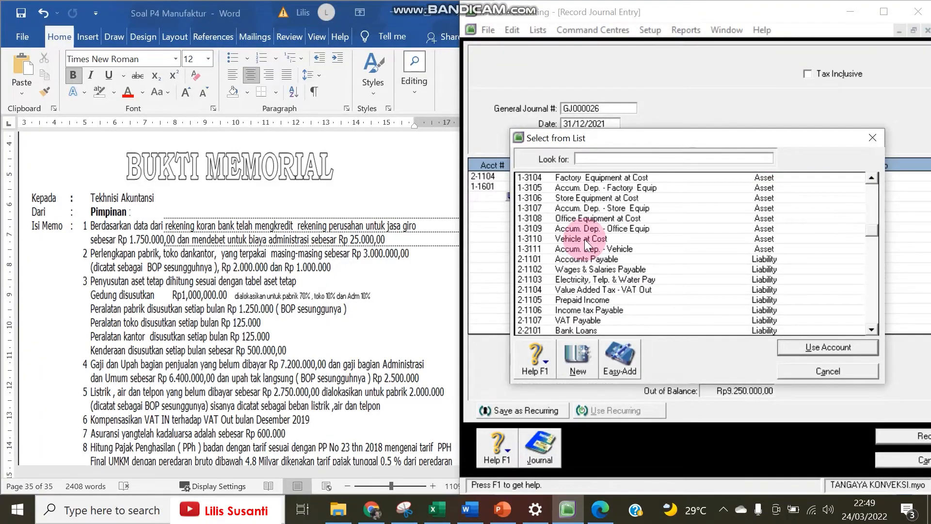
pyautogui.doubleClick(584, 320)
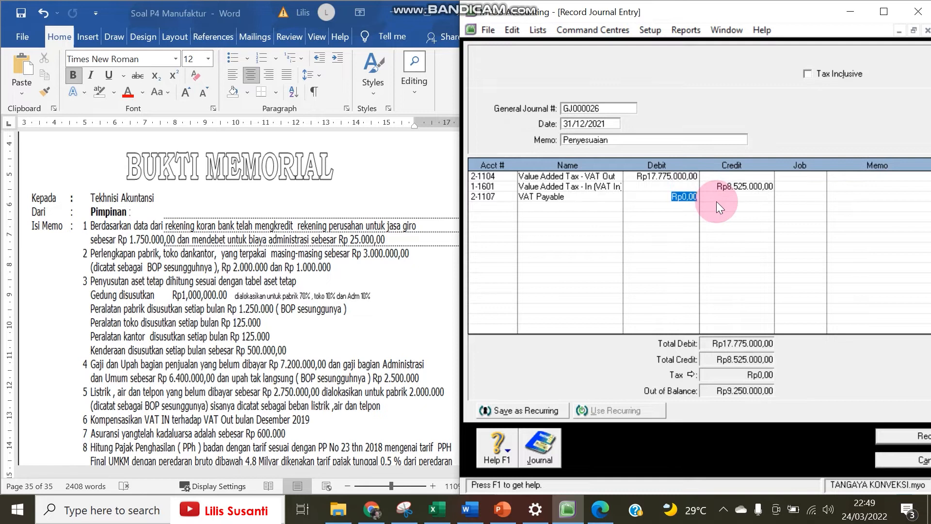
pyautogui.click(717, 200)
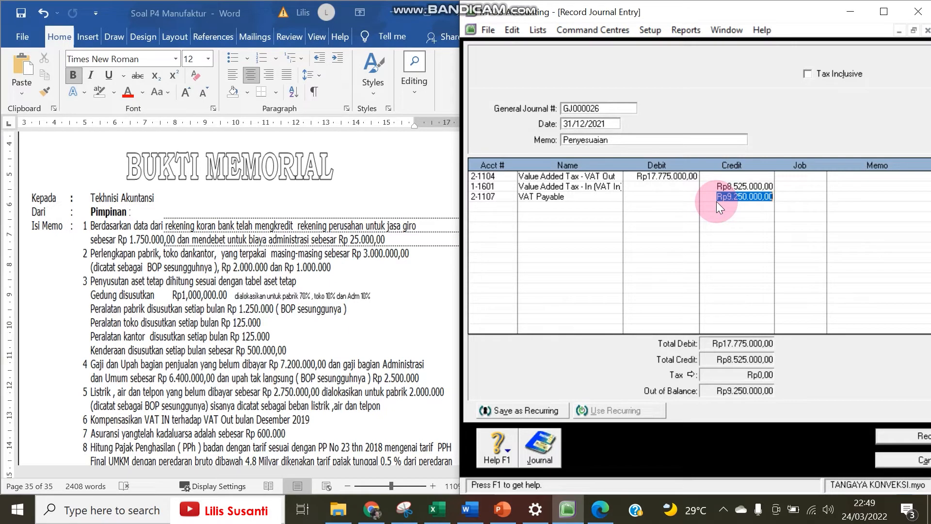
pyautogui.press('Return')
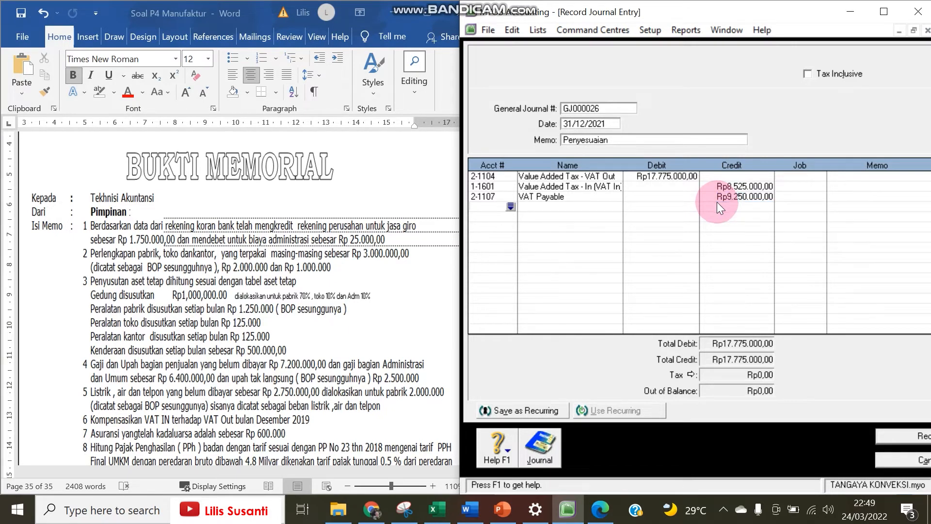
# Recheck the VAT Out and VAT In balances in the Trial Balance in Edge, then record the VAT compensation journal entry in MYOB
pyautogui.click(600, 509)
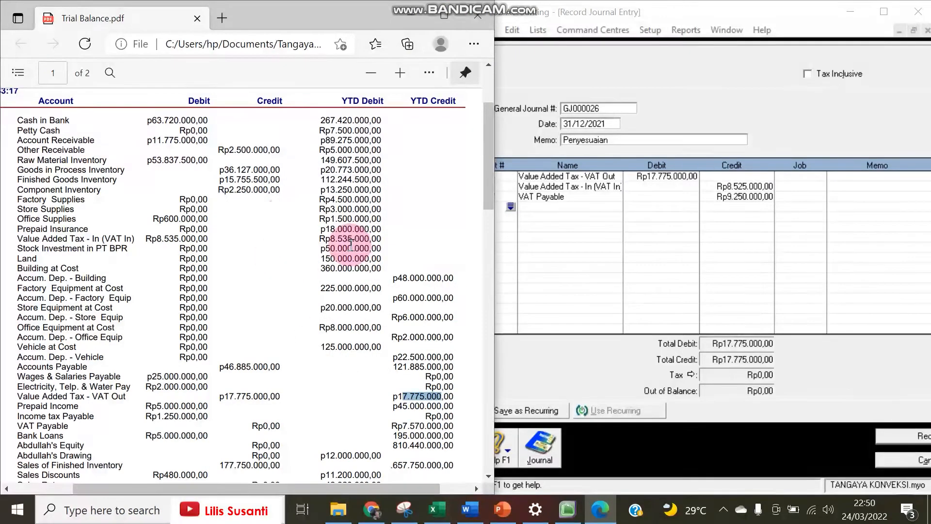
pyautogui.scroll(3, 334, 182)
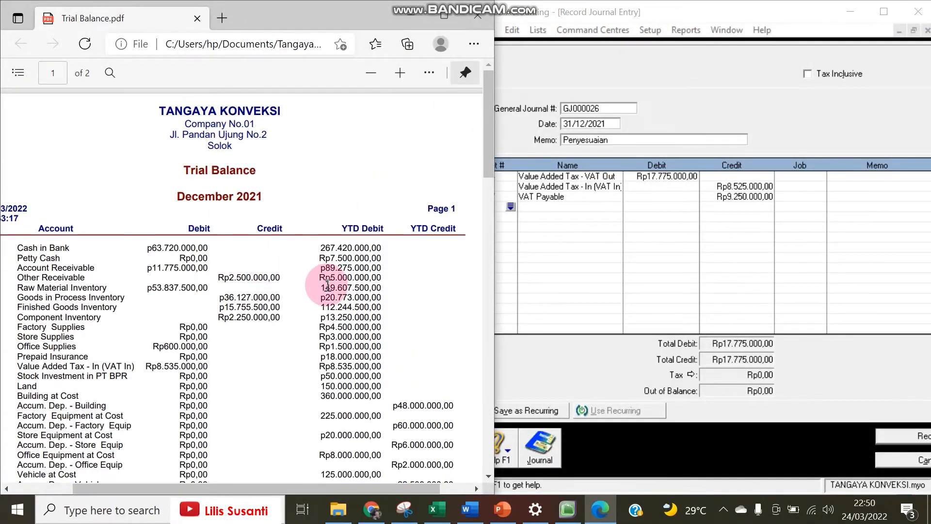
pyautogui.scroll(-6, 330, 284)
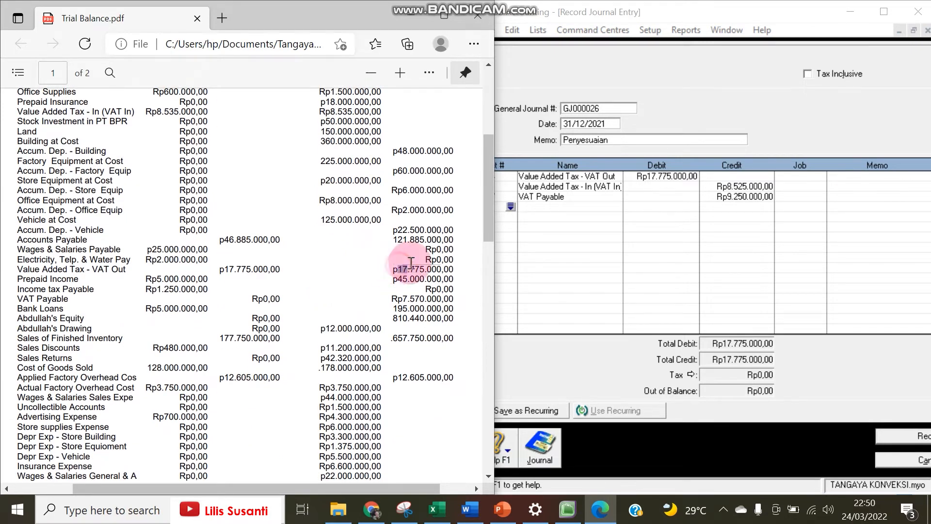
pyautogui.tripleClick(442, 266)
pyautogui.doubleClick(442, 269)
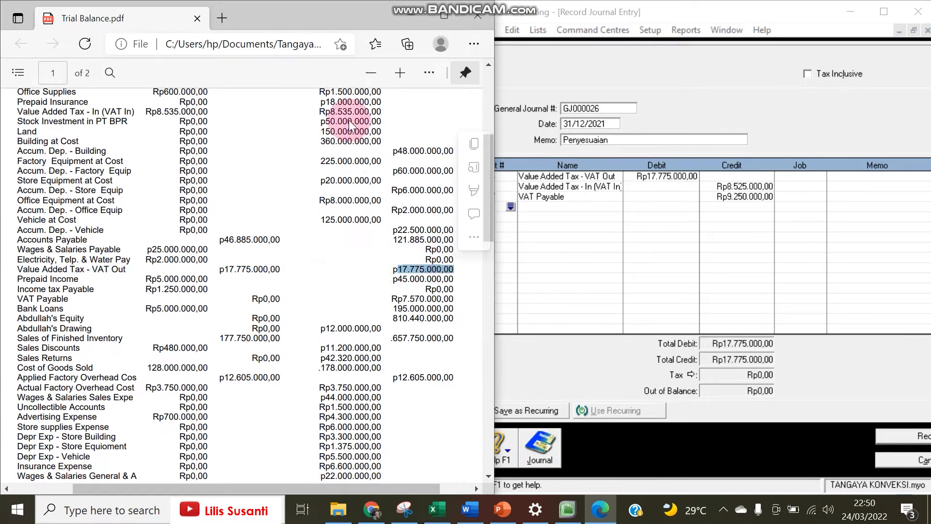
pyautogui.moveTo(335, 112); pyautogui.dragTo(392, 110)
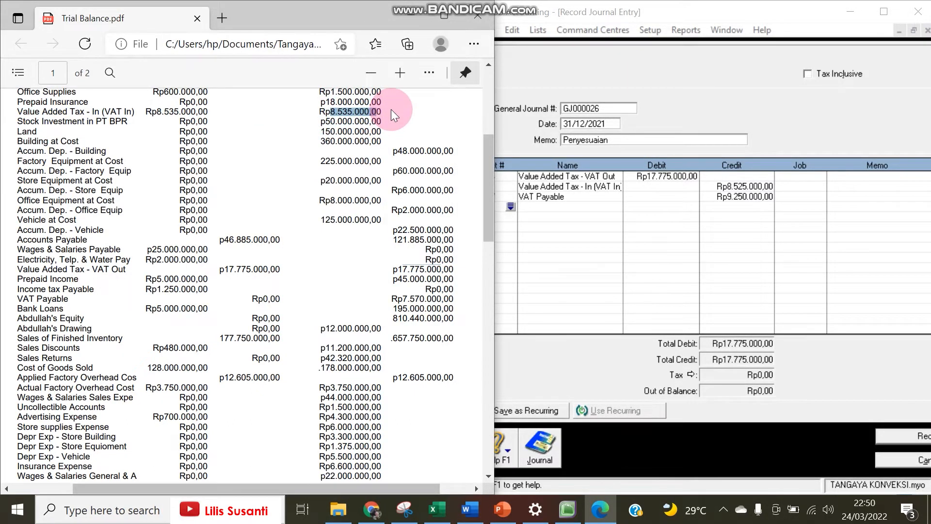
pyautogui.click(585, 351)
pyautogui.click(919, 448)
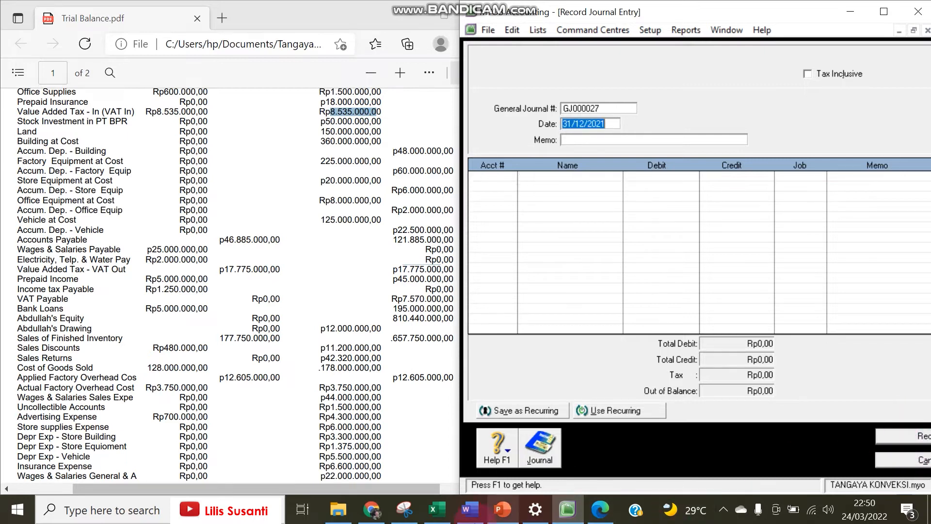
# Read the expired insurance item in the Word memorial, then give the new MYOB journal entry the memo Penyesuaian
pyautogui.click(469, 510)
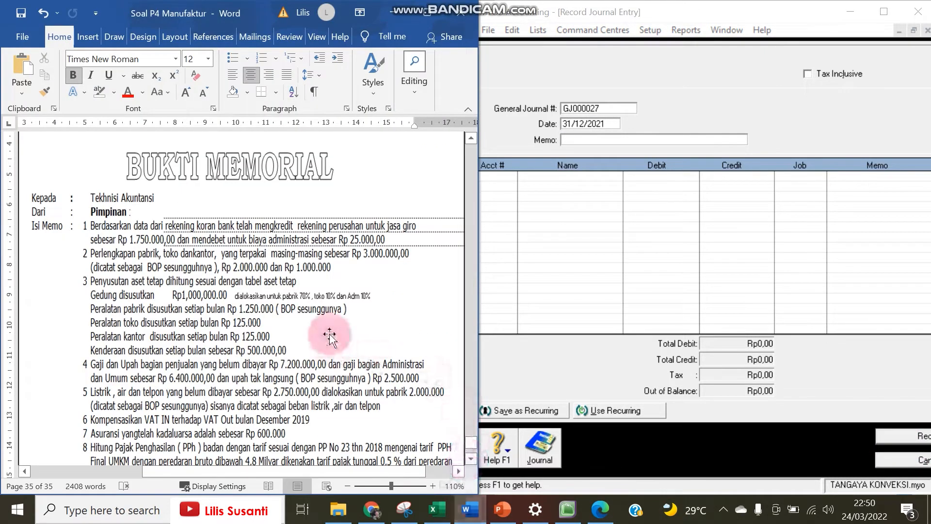
pyautogui.scroll(-3, 330, 335)
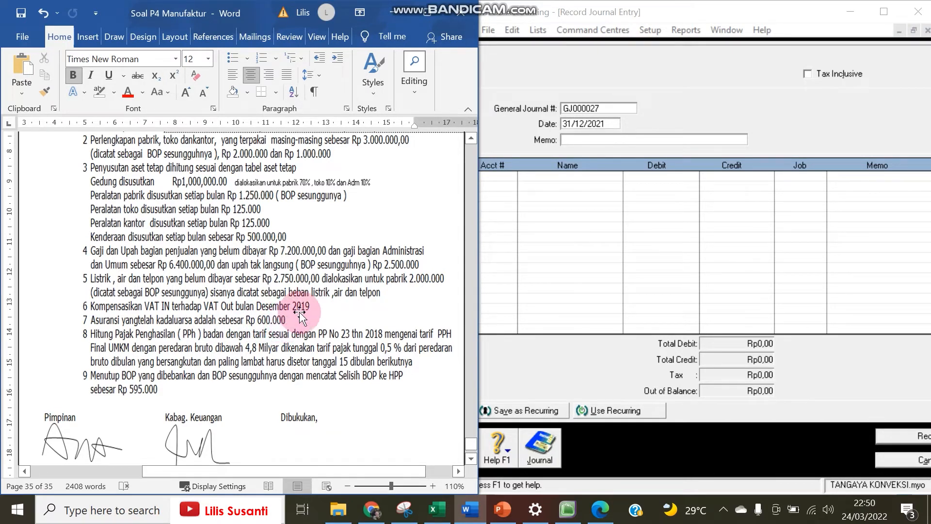
pyautogui.click(592, 125)
pyautogui.click(596, 138)
pyautogui.write('Penyesuaian')
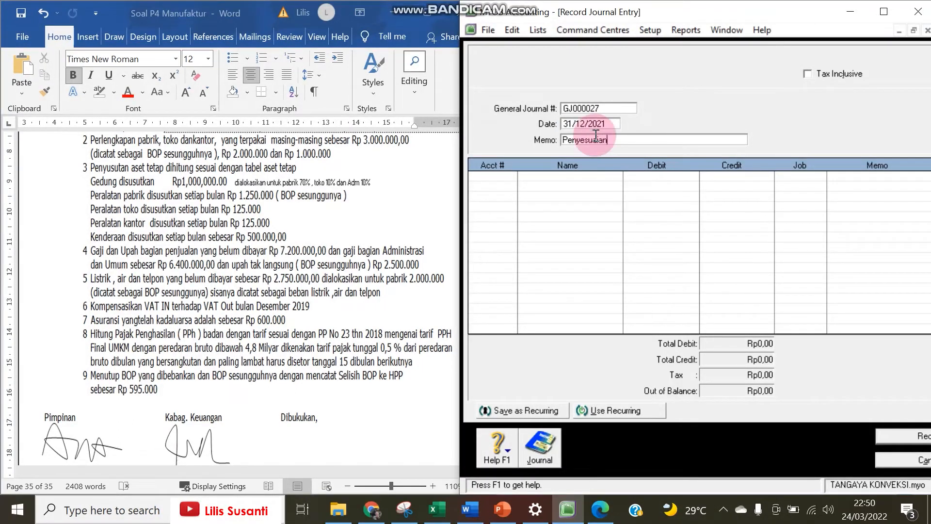
# Debit Insurance Expense (6-1108) with Rp600.000 on the first journal line
pyautogui.press('Tab')
pyautogui.press('Tab')
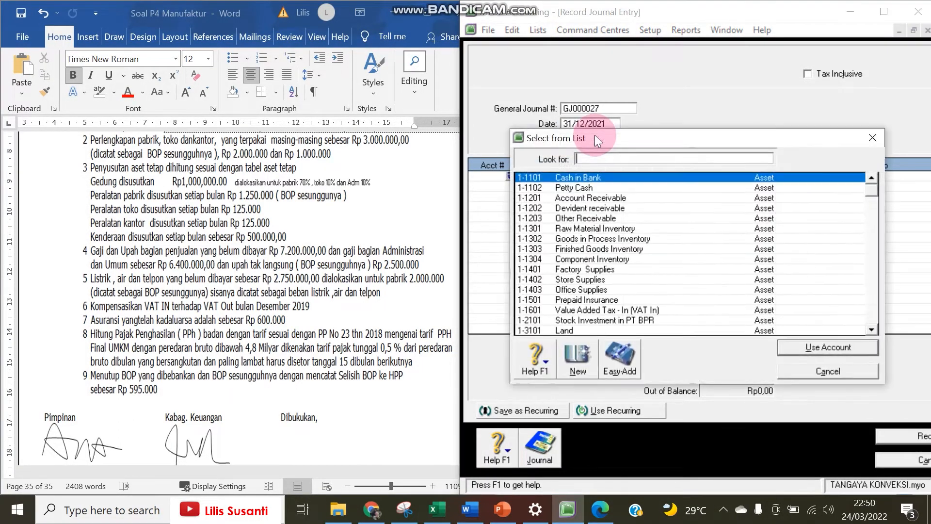
pyautogui.write('6')
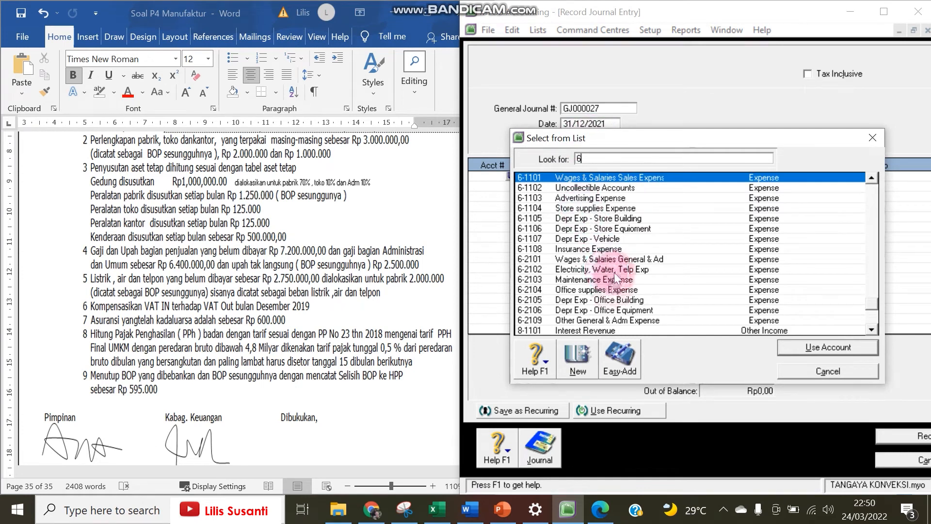
pyautogui.click(610, 248)
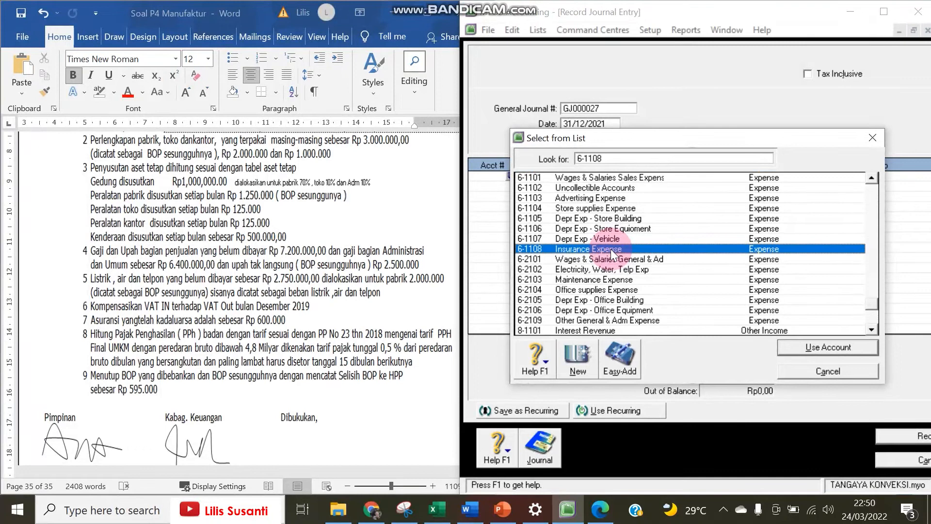
pyautogui.doubleClick(610, 249)
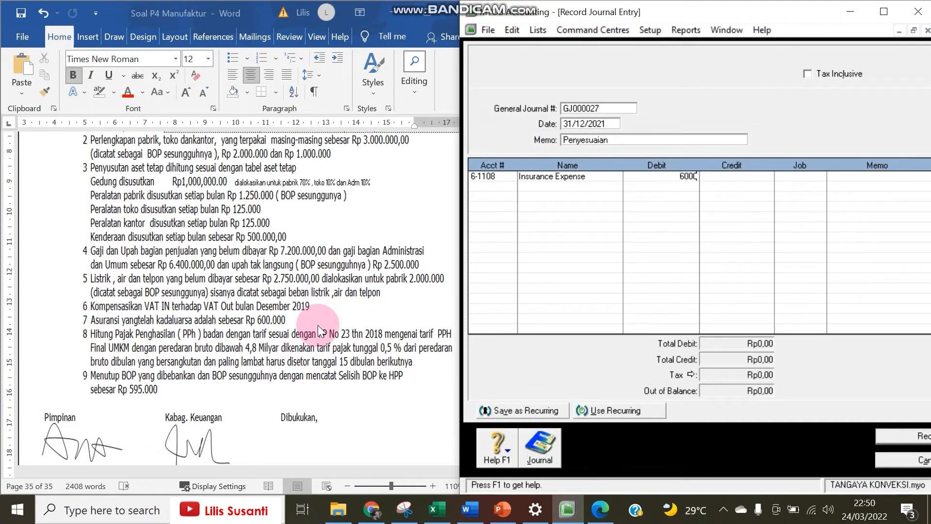
pyautogui.press('Return')
# Credit Prepaid Insurance (1-1501) with Rp600.000 on the second journal line
pyautogui.press('Return')
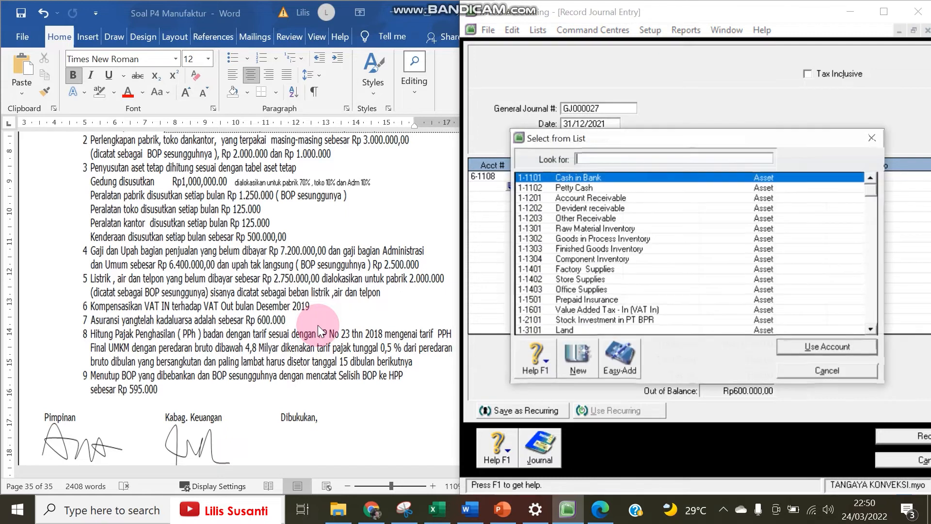
pyautogui.click(618, 300)
pyautogui.doubleClick(618, 300)
pyautogui.press('Tab')
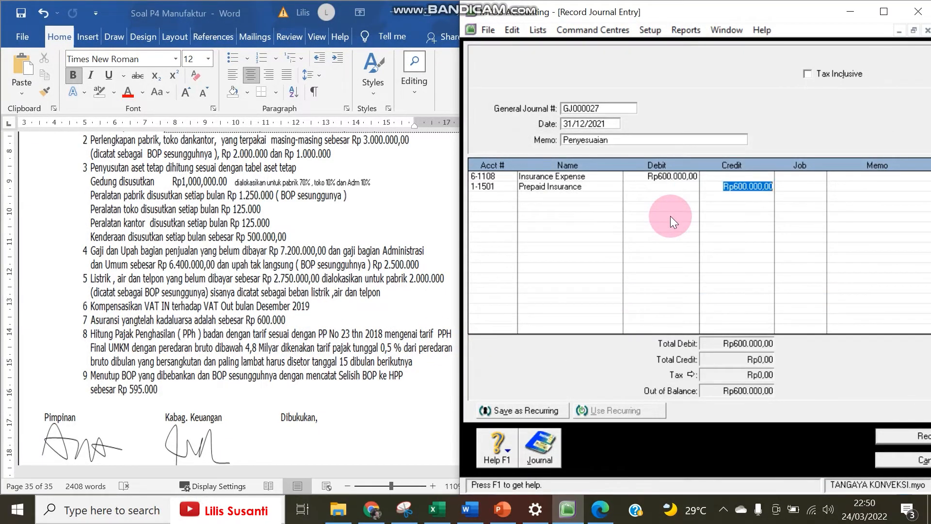
pyautogui.press('Return')
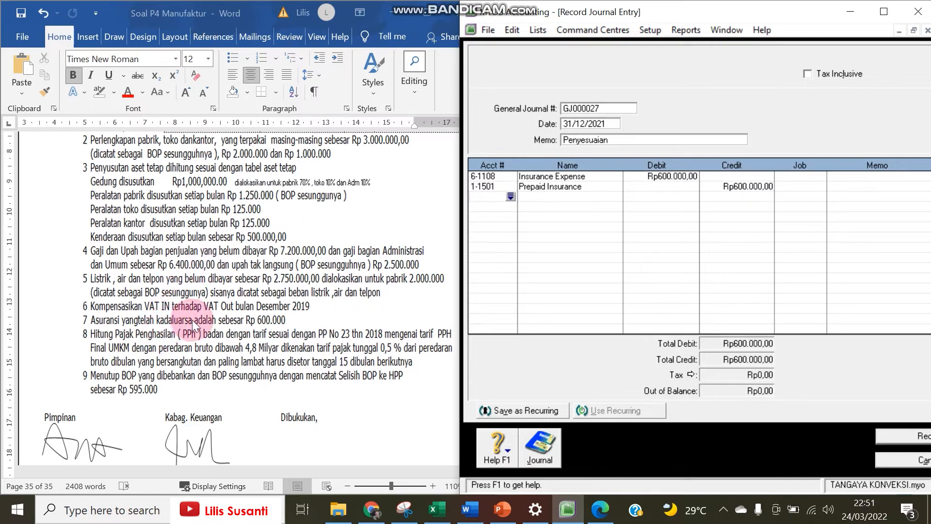
# Record the insurance journal entry, then give the next entry the memo Penyesuaian PPh Badan for the income tax item in the Word memorial
pyautogui.click(889, 439)
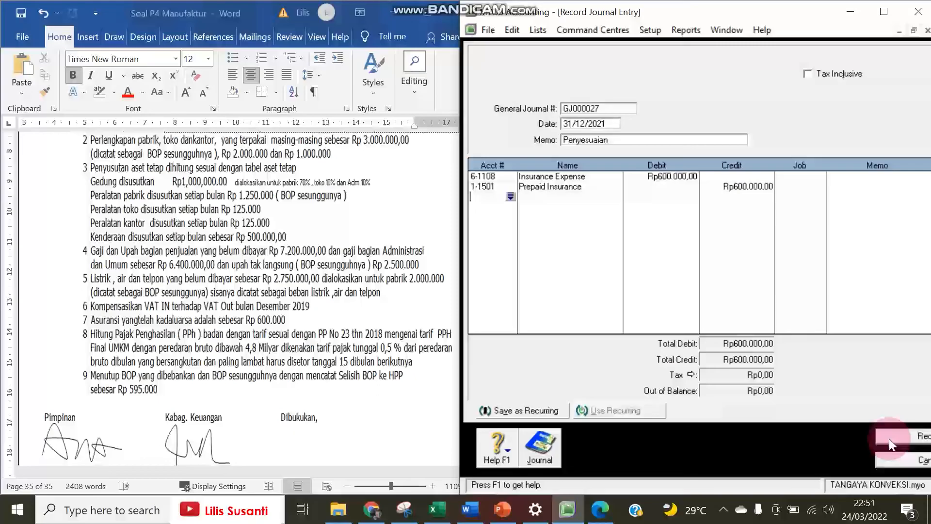
pyautogui.click(106, 362)
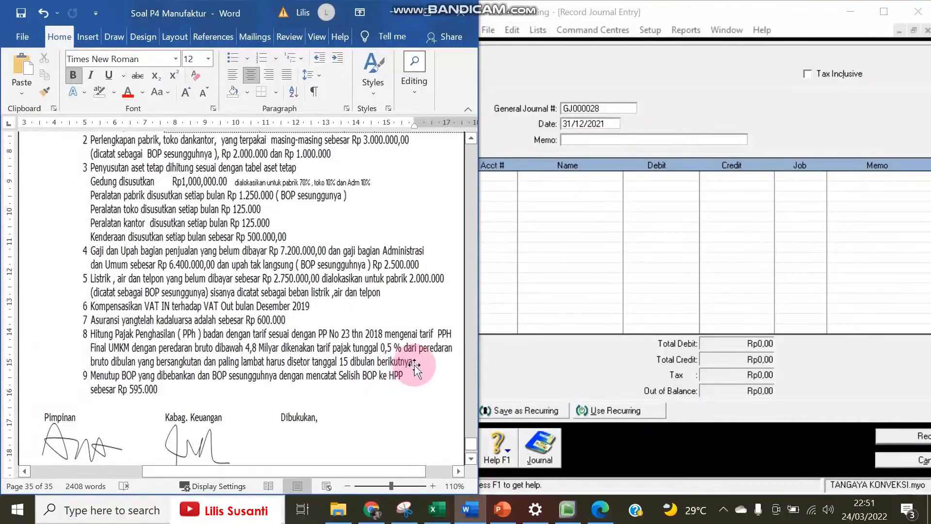
pyautogui.click(575, 139)
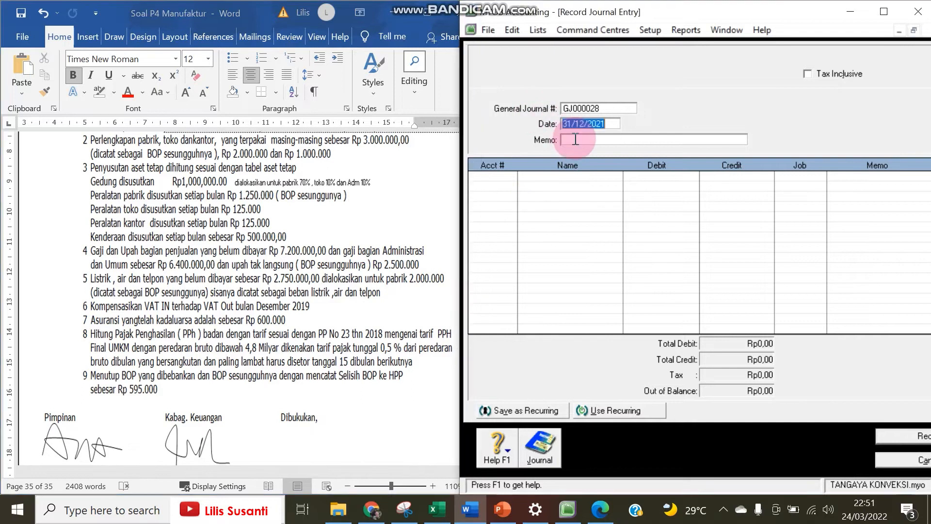
pyautogui.click(575, 139)
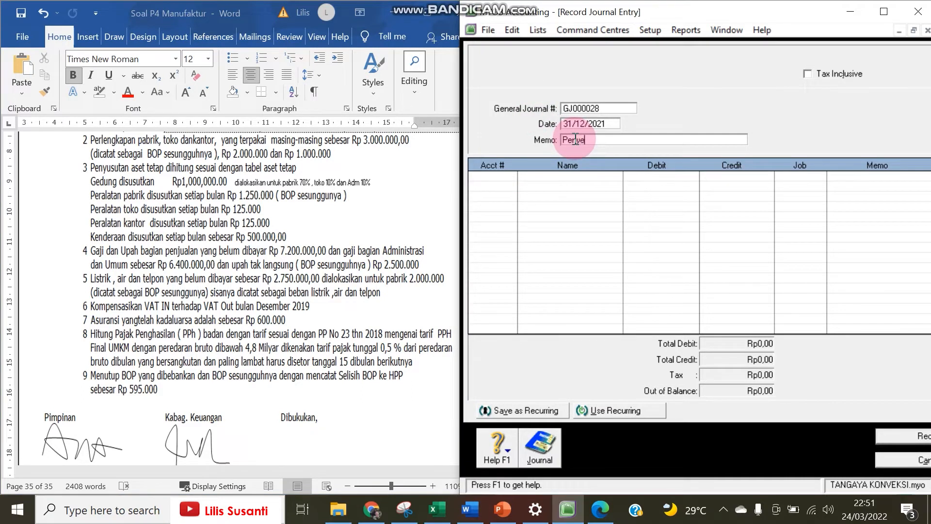
pyautogui.write('Penyesui')
pyautogui.press('BackSpace')
pyautogui.write('aiab')
pyautogui.write('=n')
pyautogui.write('PPh Badan')
# Enter Income Tax Expense (9-2101) as the account on the first journal line
pyautogui.press('Tab')
pyautogui.press('Tab')
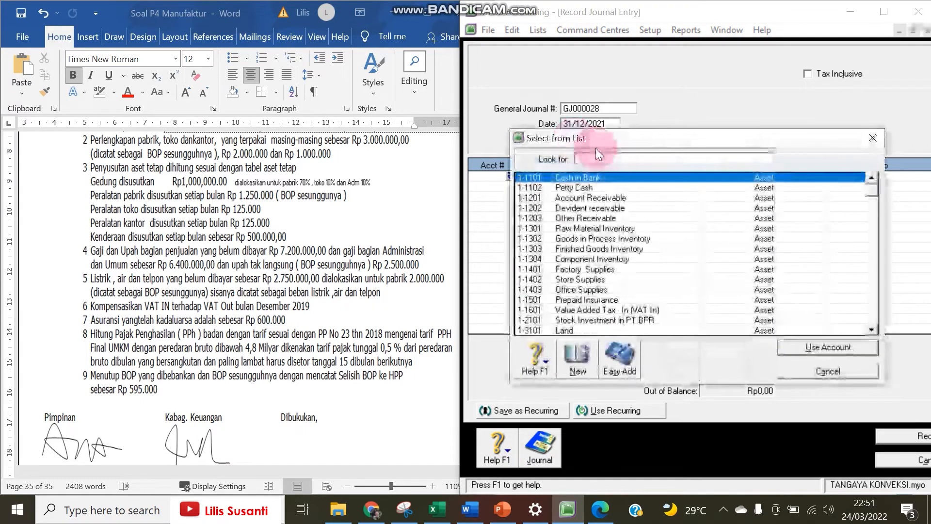
pyautogui.write('6')
pyautogui.scroll(-2, 597, 293)
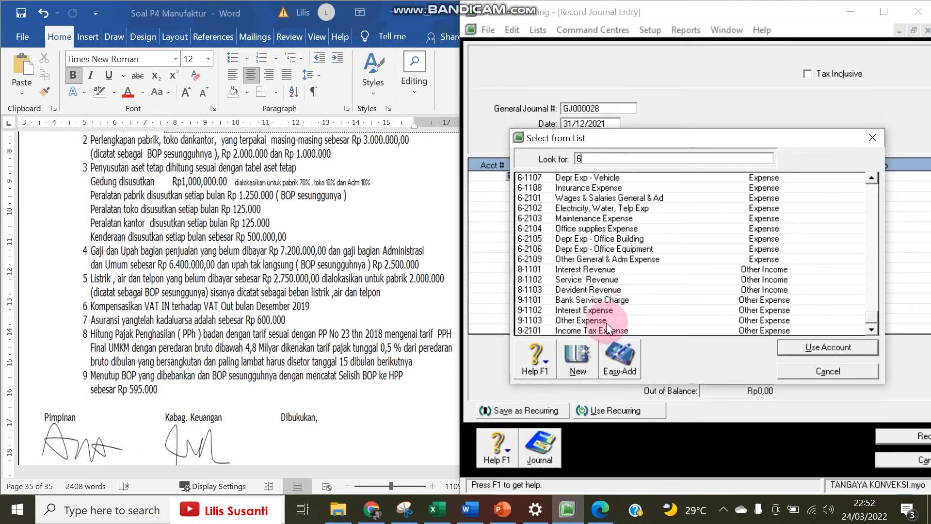
pyautogui.click(600, 330)
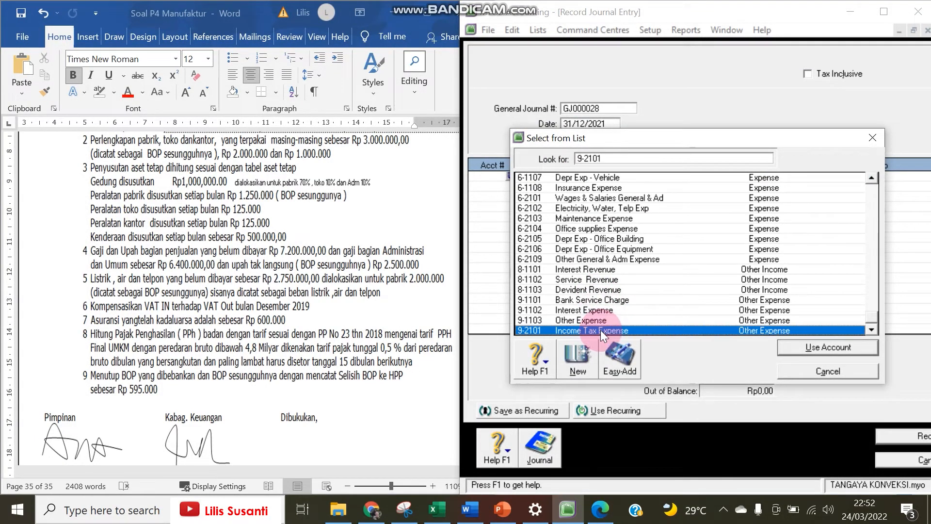
pyautogui.doubleClick(601, 330)
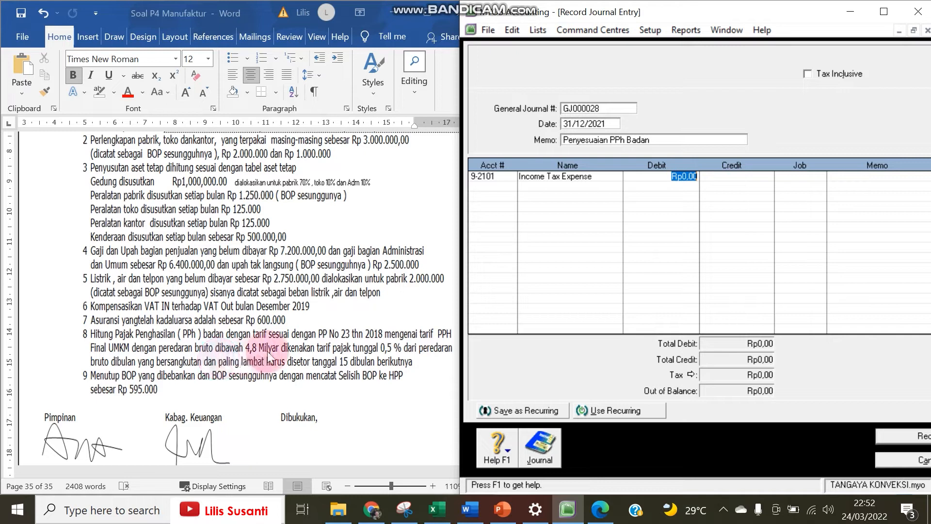
# Switch to the Trial Balance in Edge and look up the December credit for Sales of Finished Inventory
pyautogui.click(600, 510)
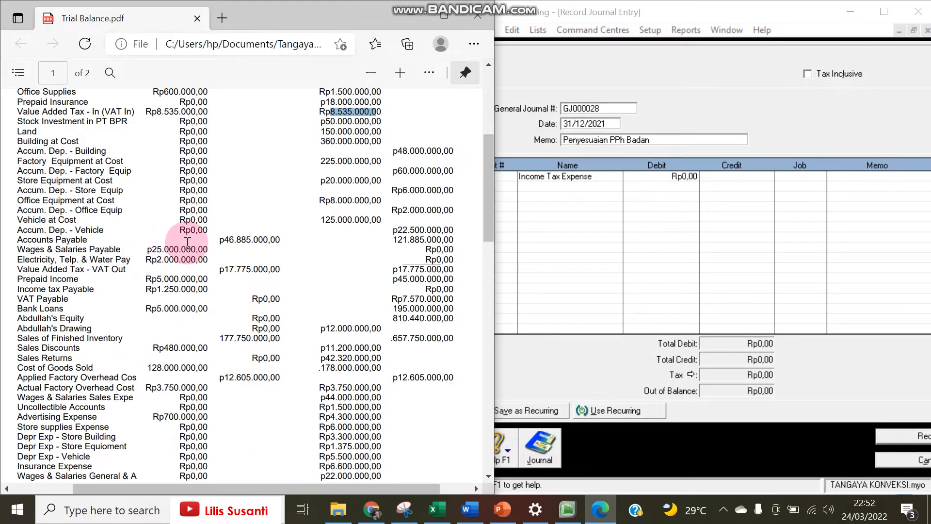
pyautogui.scroll(-3, 188, 242)
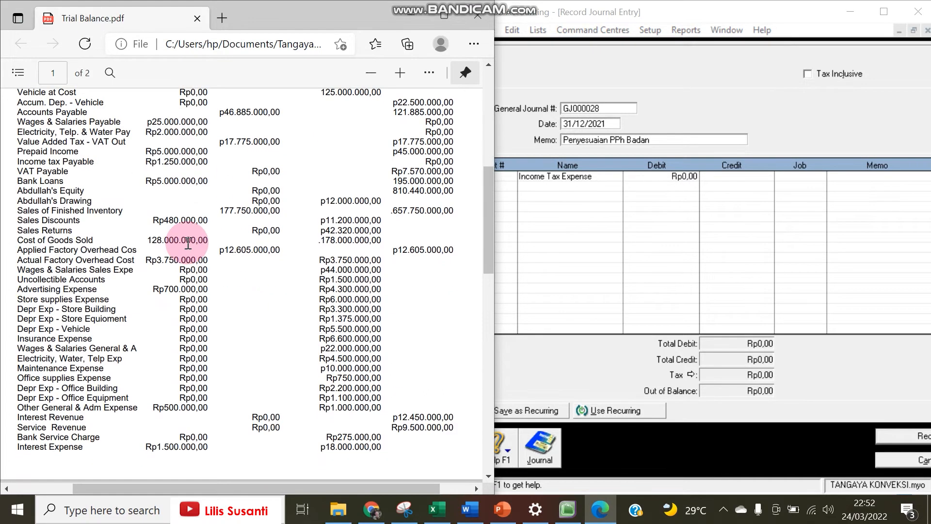
pyautogui.scroll(2, 188, 243)
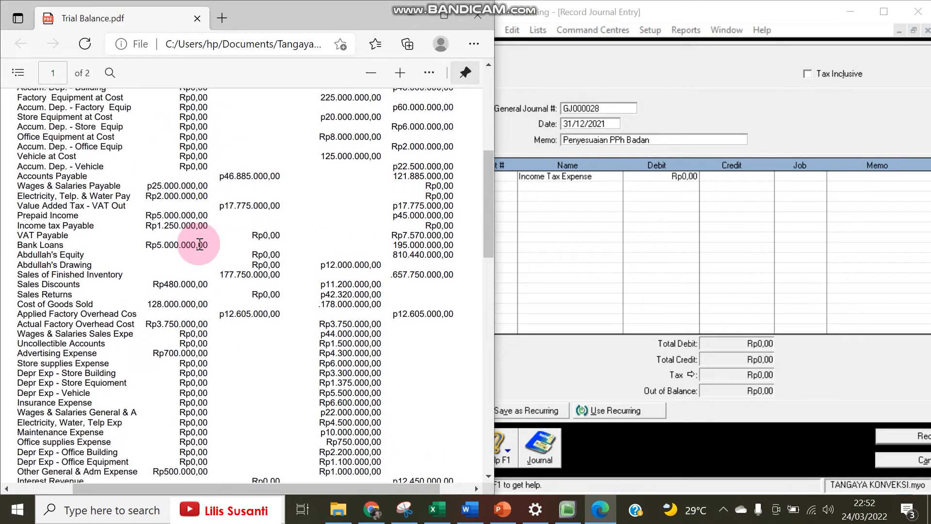
pyautogui.scroll(3, 200, 243)
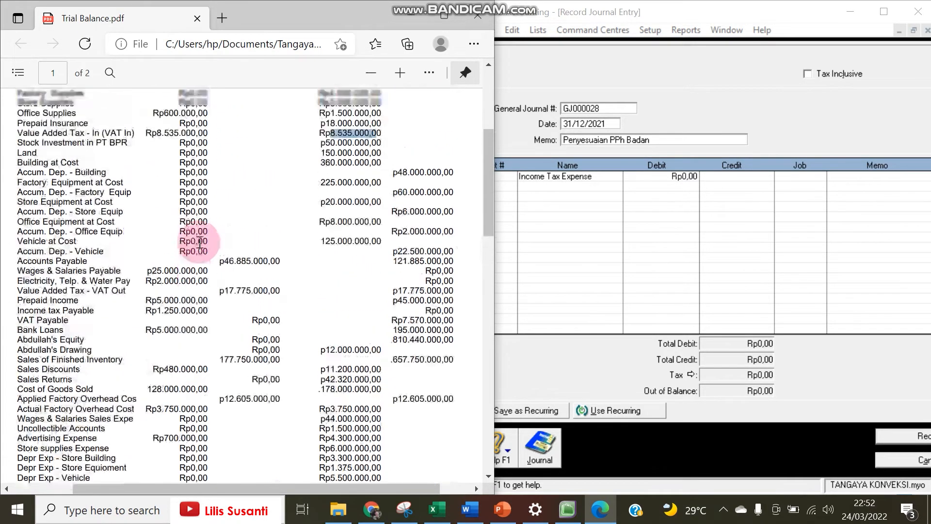
pyautogui.scroll(-2, 199, 243)
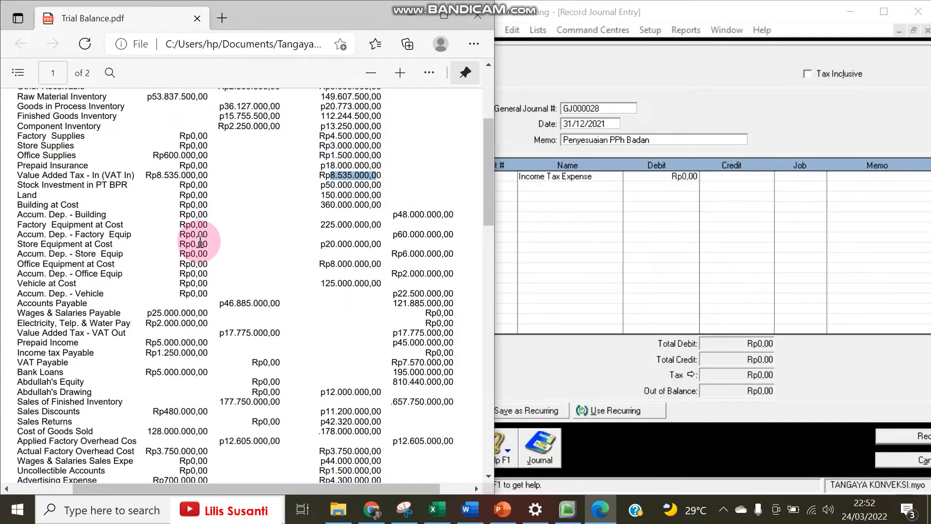
pyautogui.click(383, 404)
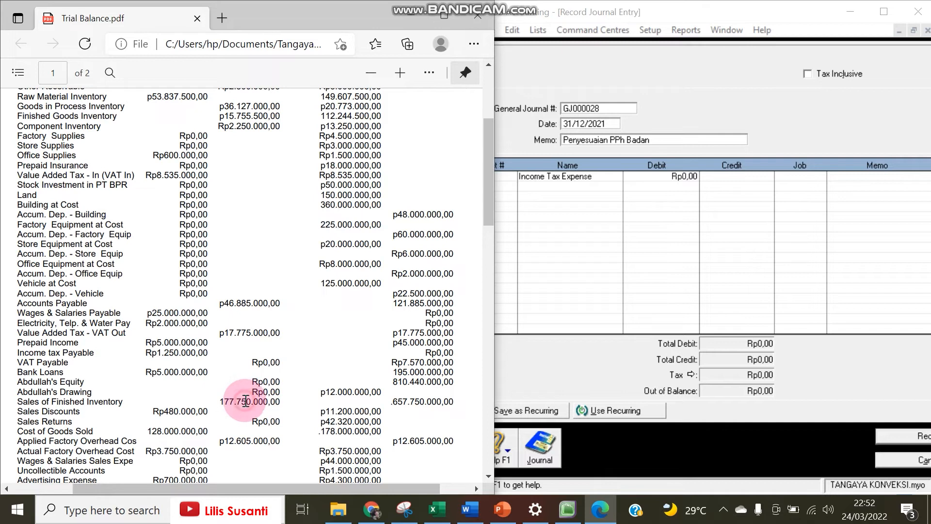
# Switch to MYOB and check the Sales of Finished Inventory balance among the income accounts in the Accounts List, then return to the journal entry
pyautogui.click(601, 463)
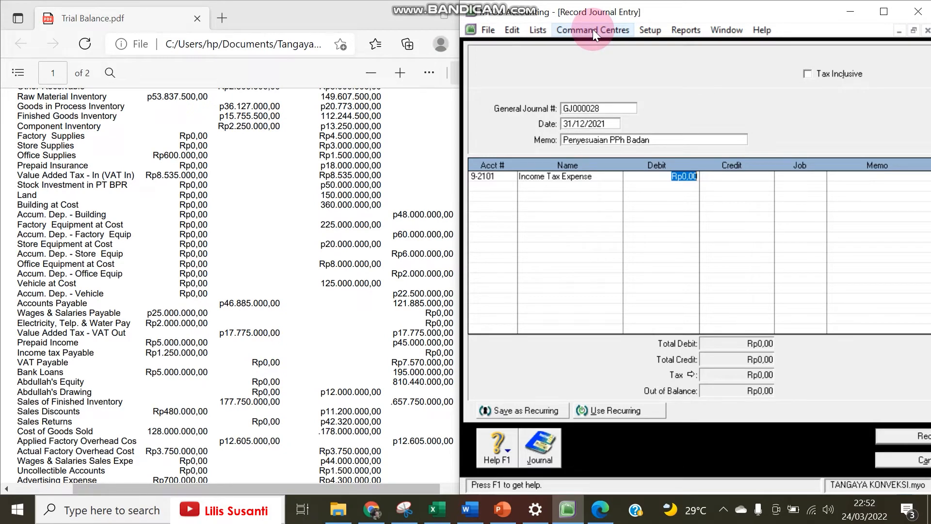
pyautogui.click(640, 29)
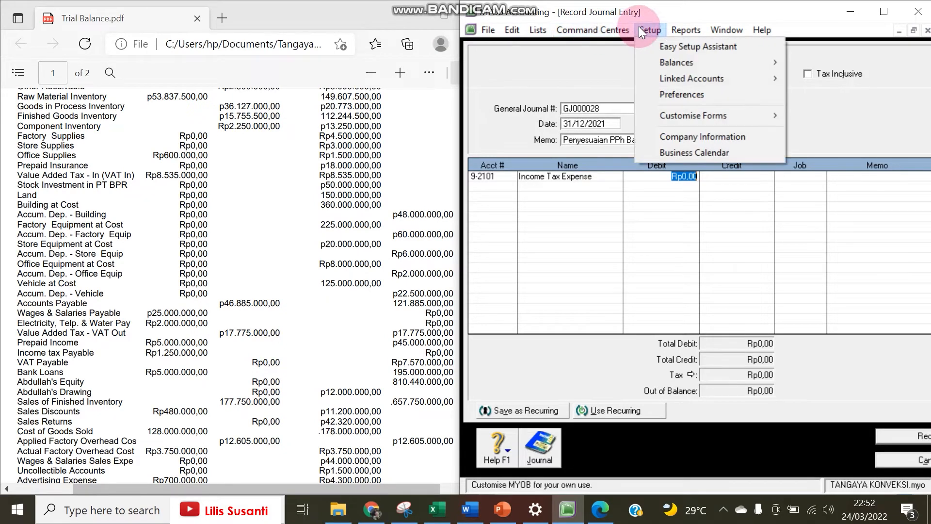
pyautogui.click(646, 31)
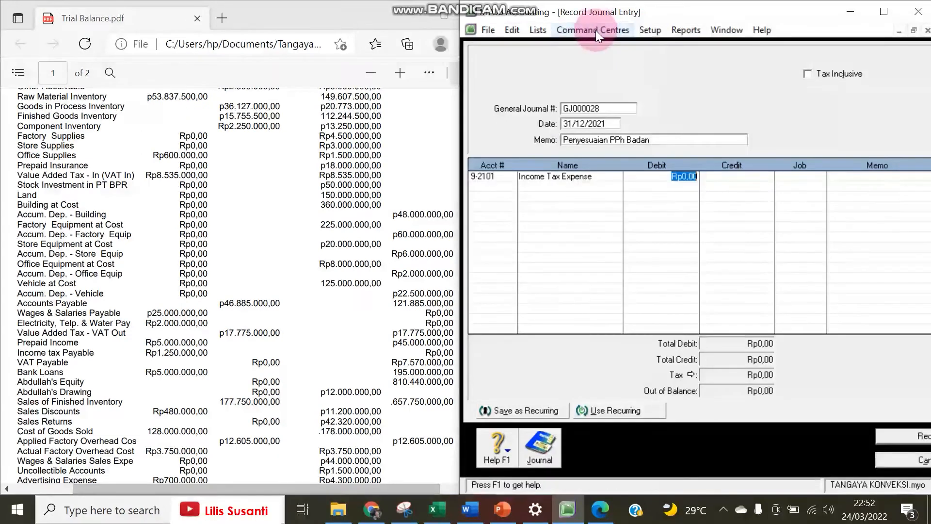
pyautogui.click(596, 31)
pyautogui.moveTo(599, 44)
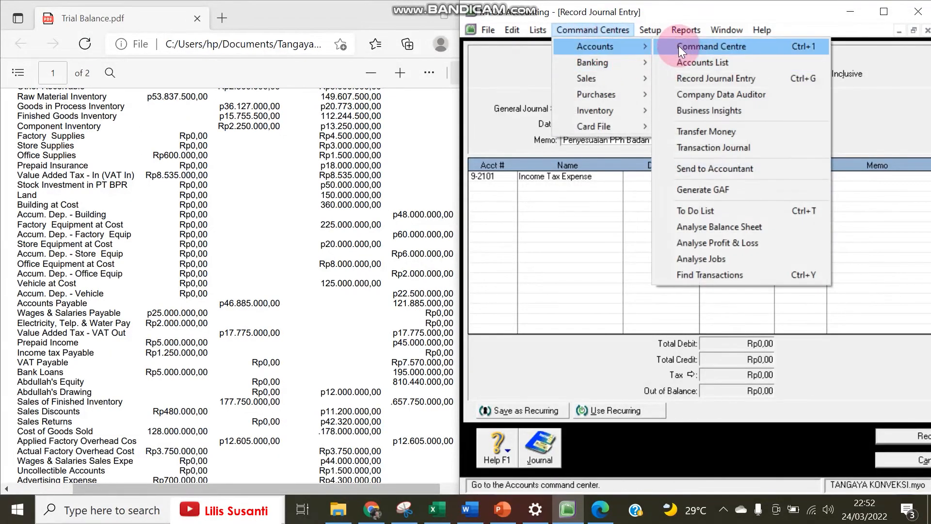
pyautogui.click(685, 63)
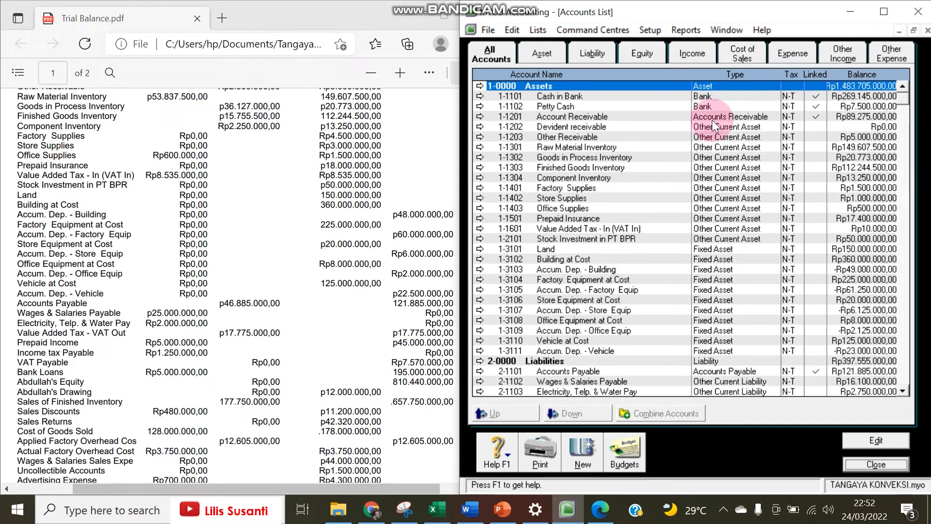
pyautogui.click(700, 60)
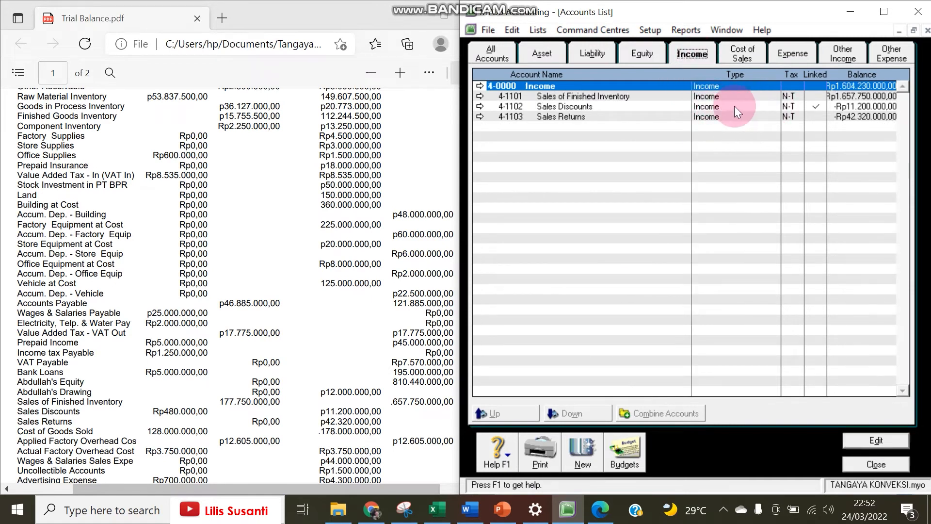
pyautogui.click(850, 97)
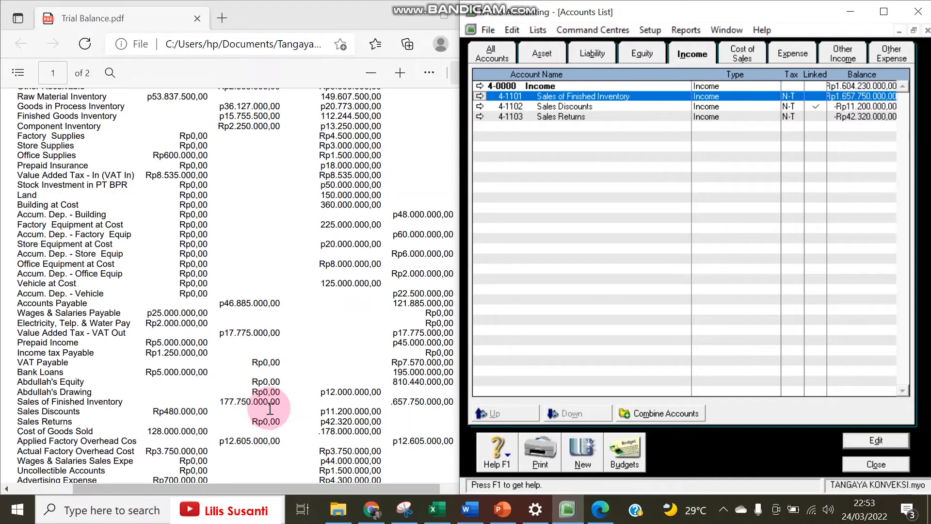
pyautogui.press('Escape')
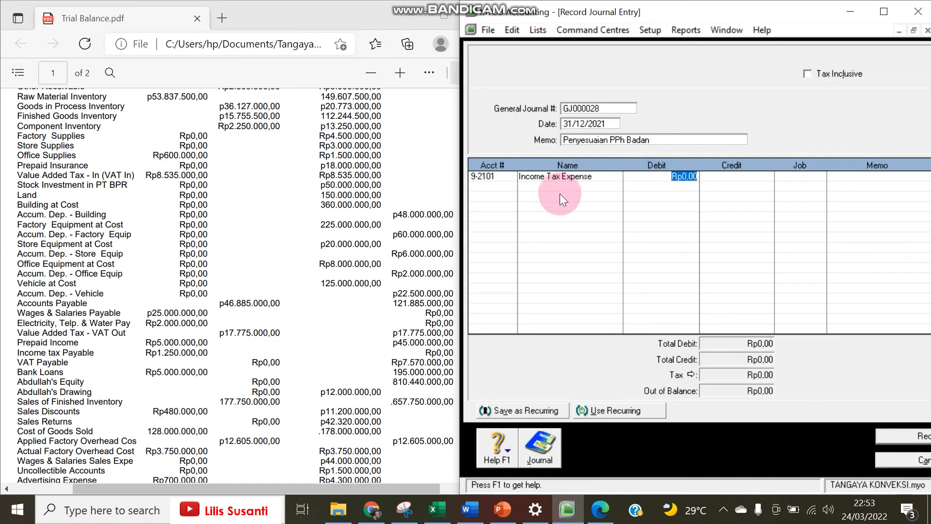
# Calculate 0.5 × 177750000 with the built-in calculator for the debit amount of Income Tax Expense
pyautogui.press('space')
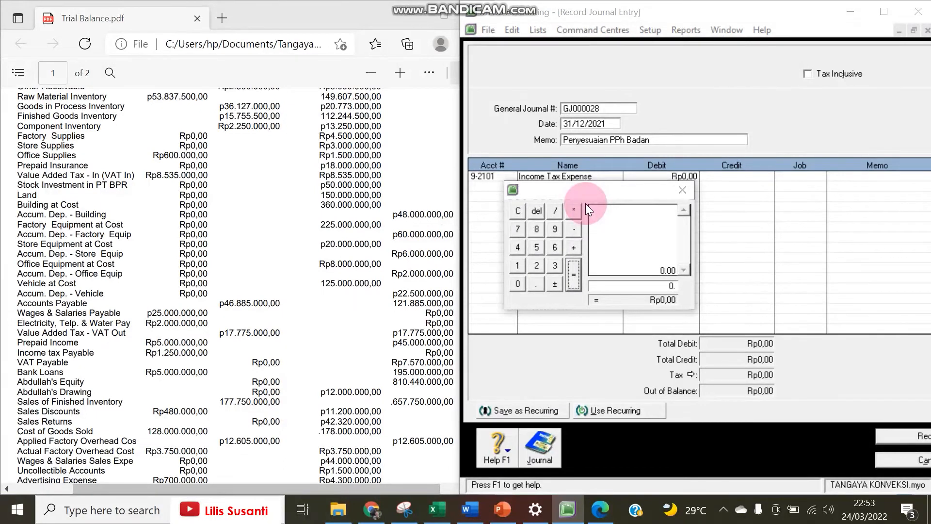
pyautogui.click(537, 247)
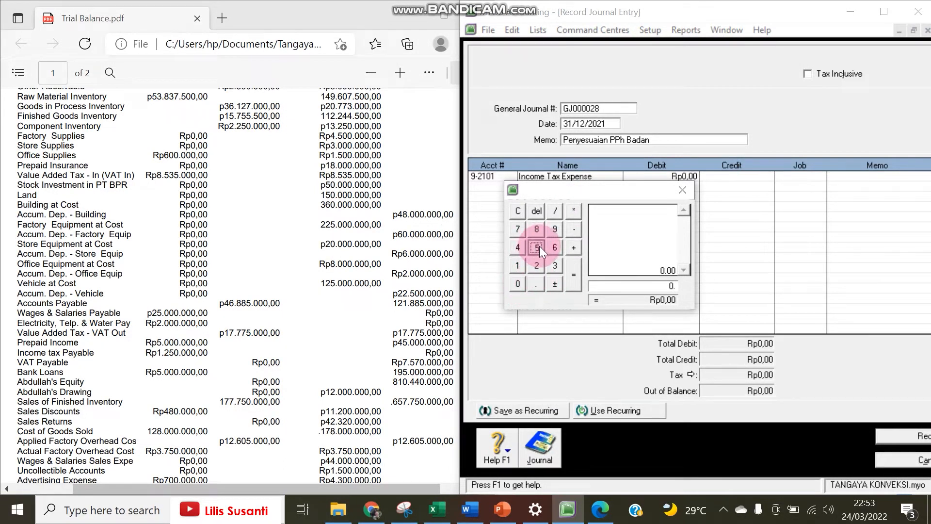
pyautogui.click(536, 284)
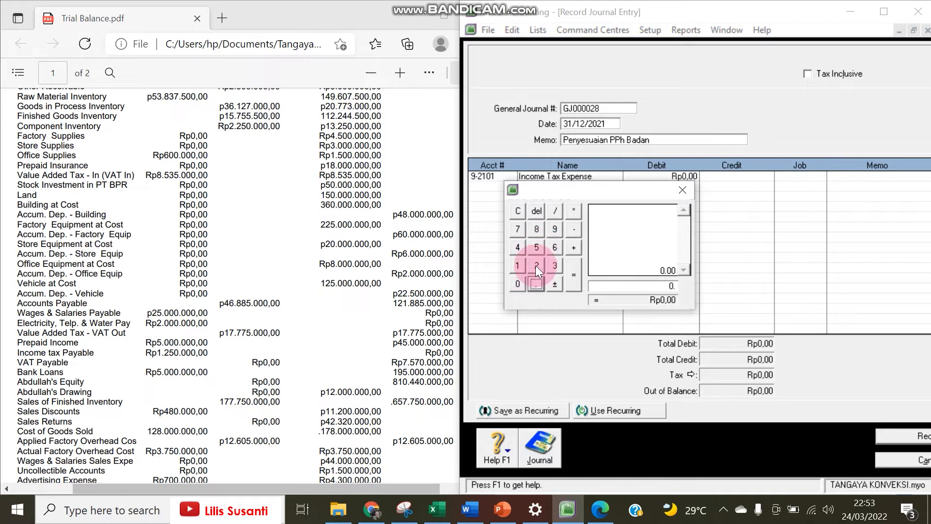
pyautogui.click(536, 251)
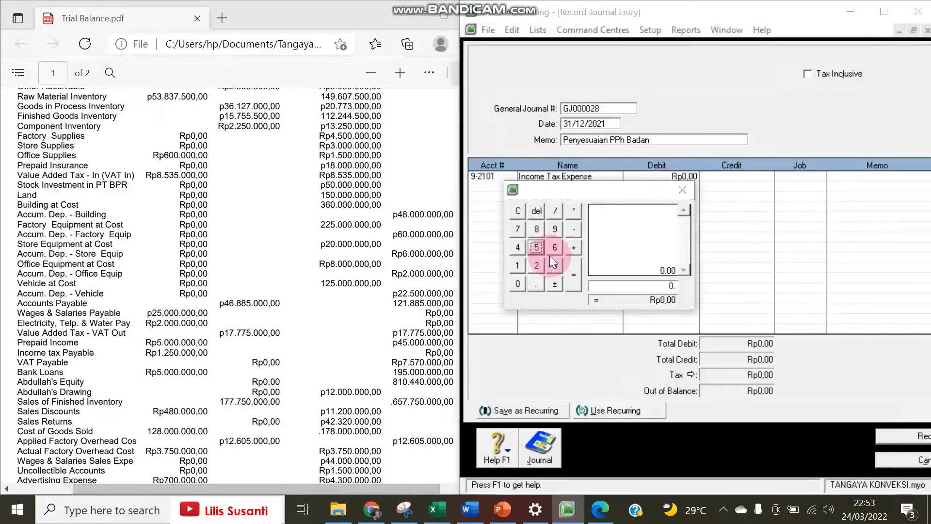
pyautogui.click(536, 284)
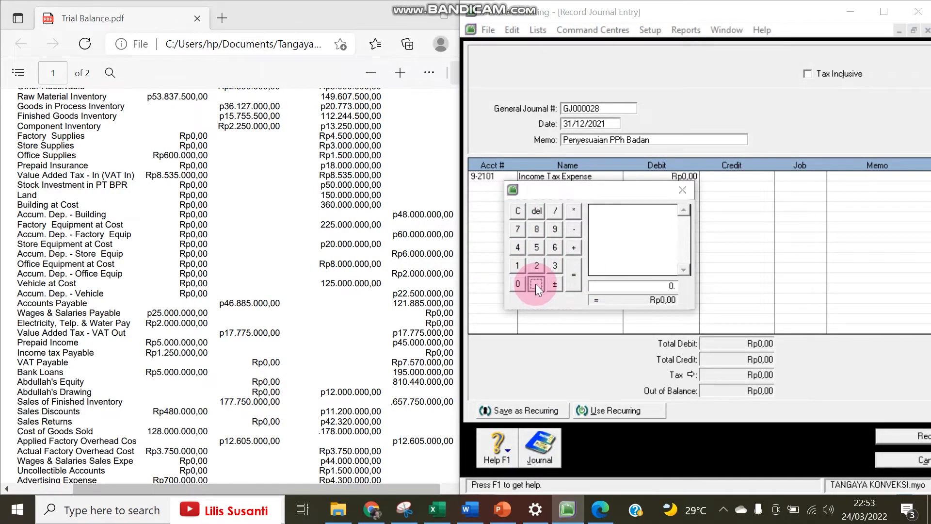
pyautogui.click(537, 248)
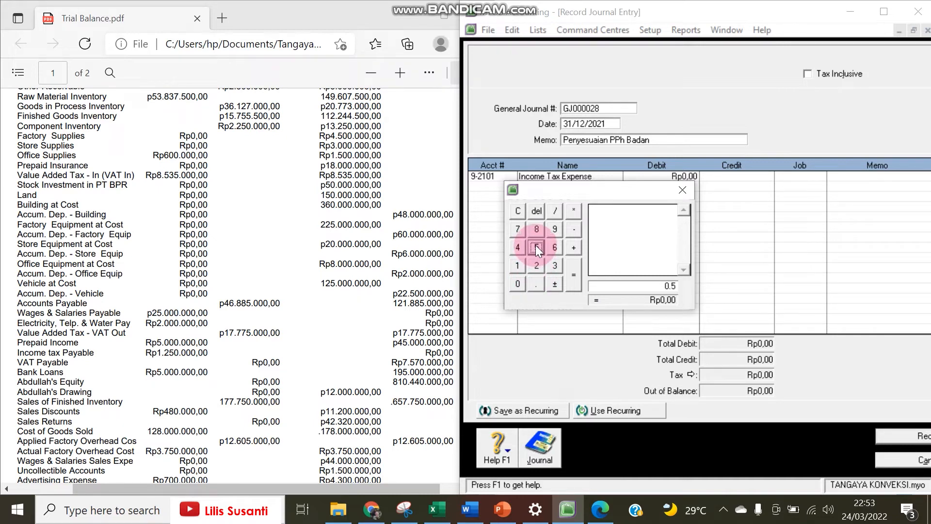
pyautogui.click(571, 214)
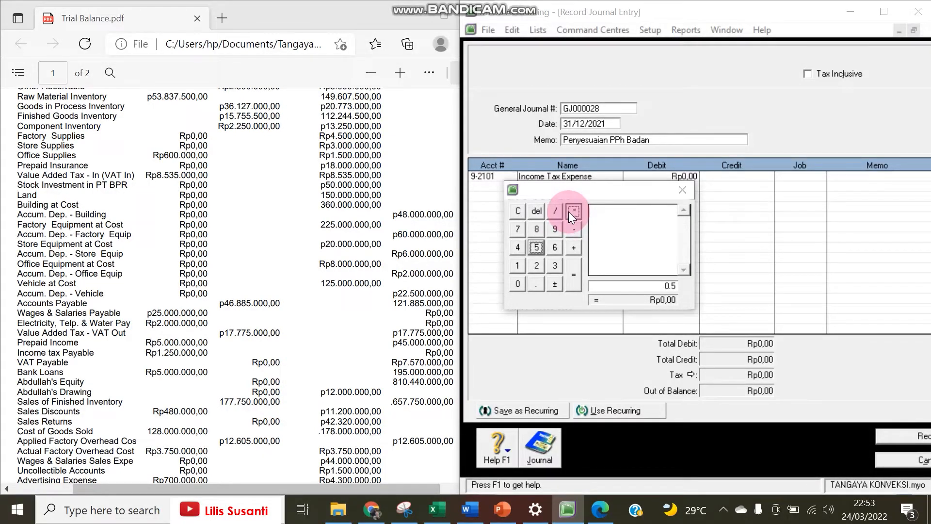
pyautogui.click(395, 347)
pyautogui.click(374, 379)
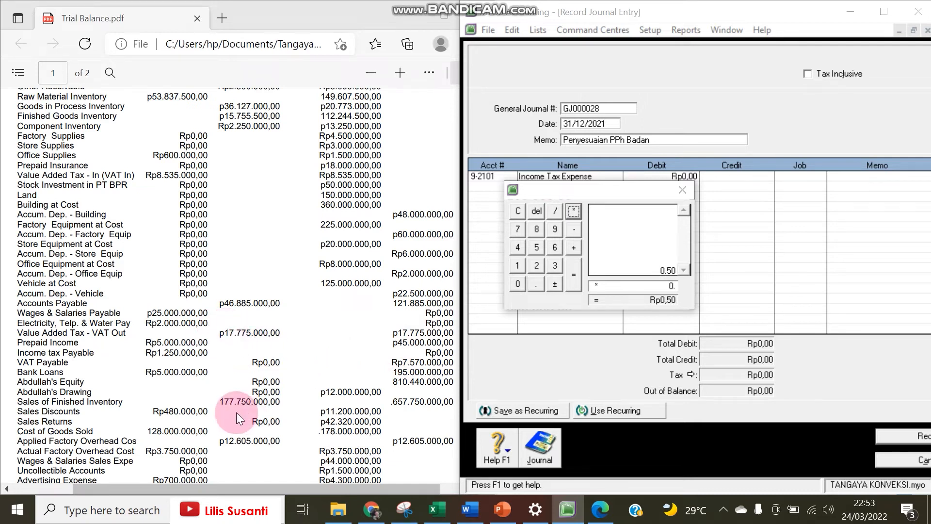
pyautogui.click(512, 268)
pyautogui.click(518, 230)
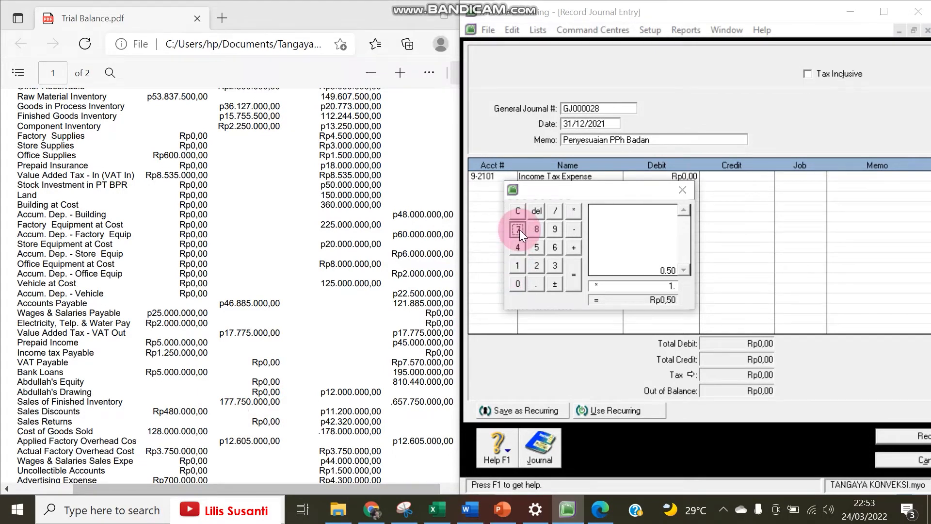
pyautogui.click(518, 230)
pyautogui.click(536, 244)
pyautogui.click(518, 283)
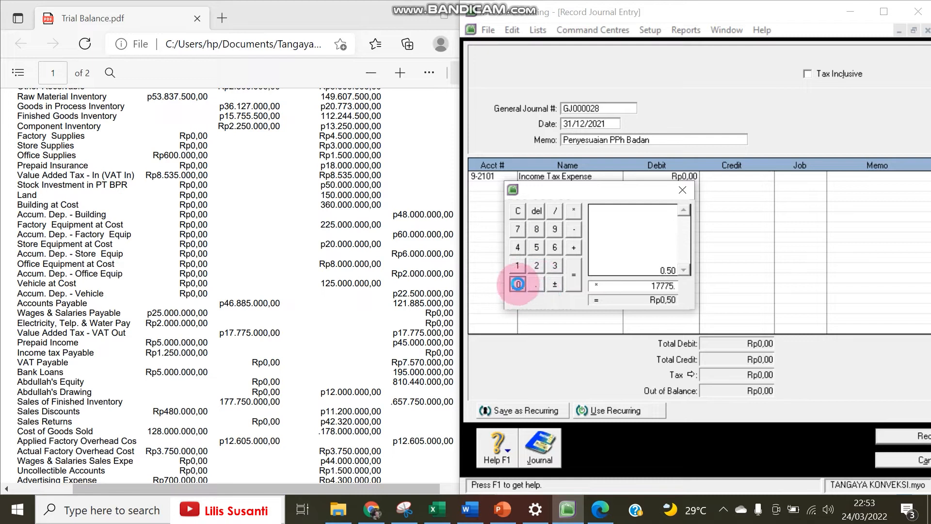
pyautogui.click(518, 283)
pyautogui.click(518, 283)
pyautogui.click(518, 284)
pyautogui.click(570, 280)
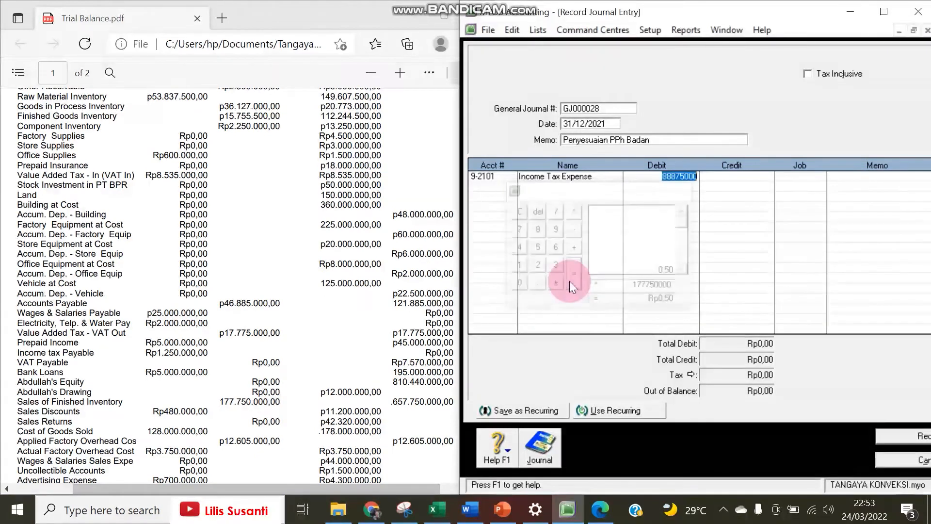
# Remove the last two zeros from the calculated amount so that Income Tax Expense is debited with Rp888.750
pyautogui.click(688, 176)
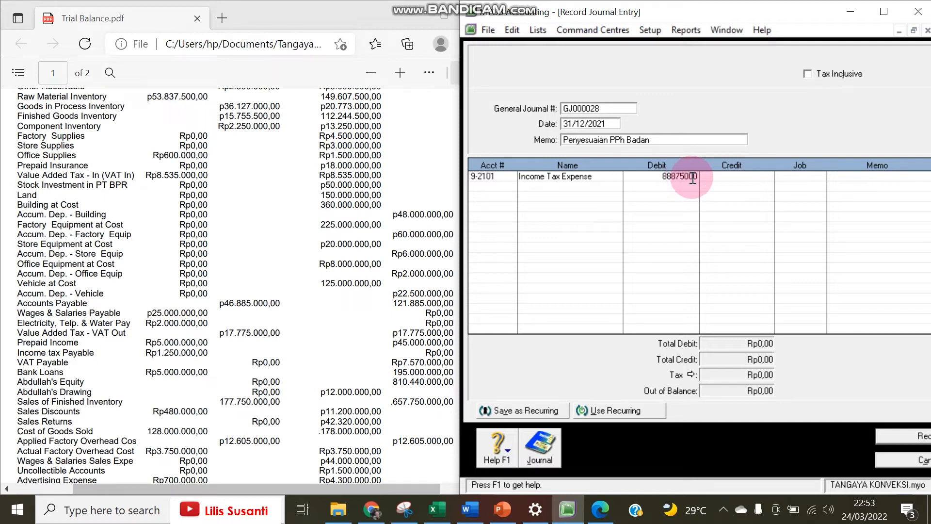
pyautogui.press('Delete')
pyautogui.press('Delete')
pyautogui.press('Return')
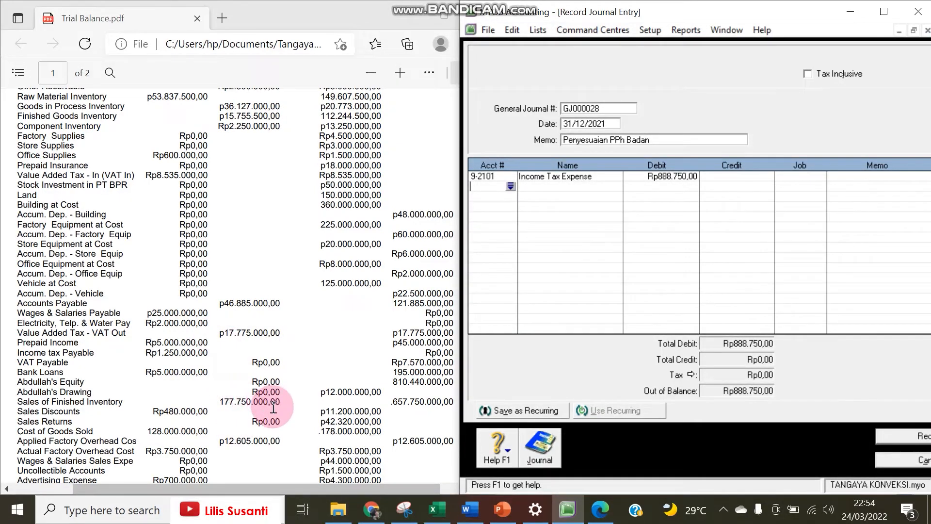
# Switch to Word to reread item 8 on the PPh Badan rate, then look through the Trial Balance accounts in Edge
pyautogui.click(471, 519)
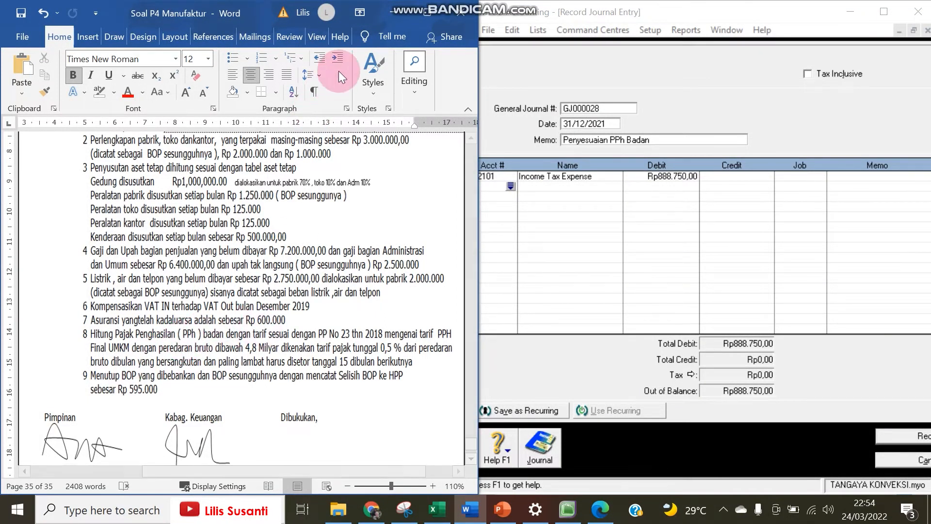
pyautogui.click(391, 16)
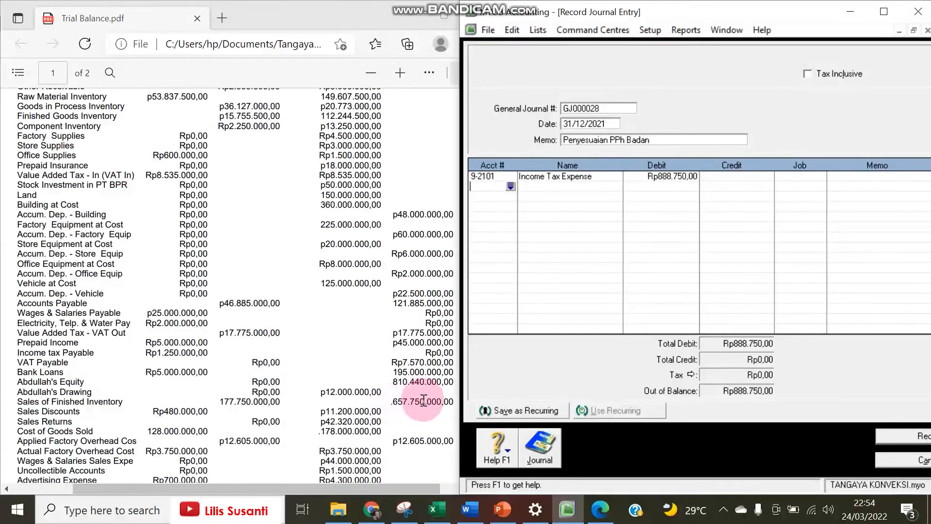
pyautogui.scroll(4, 392, 360)
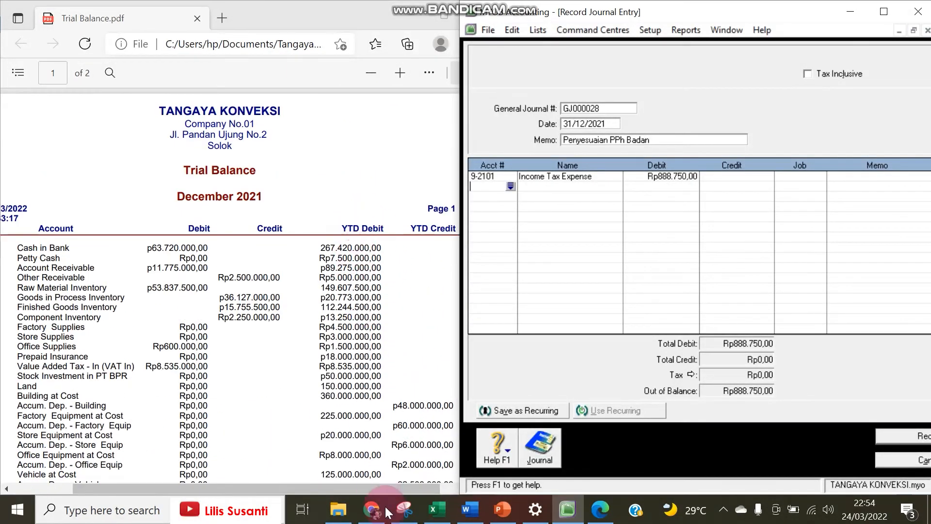
pyautogui.scroll(-13, 364, 369)
pyautogui.scroll(5, 362, 370)
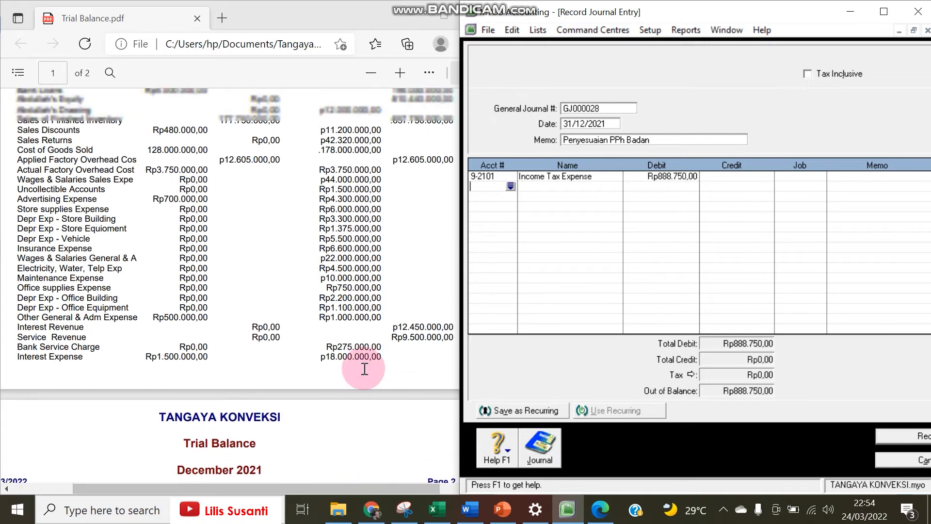
# Switch to MYOB, credit Income tax Payable with Rp888.750 in the Penyesuaian PPh Badan entry and record it
pyautogui.click(510, 186)
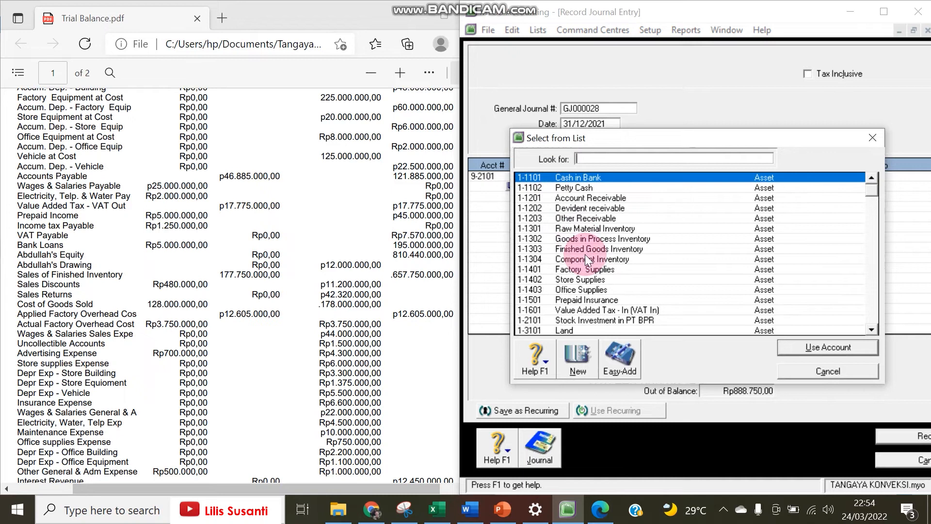
pyautogui.write('2')
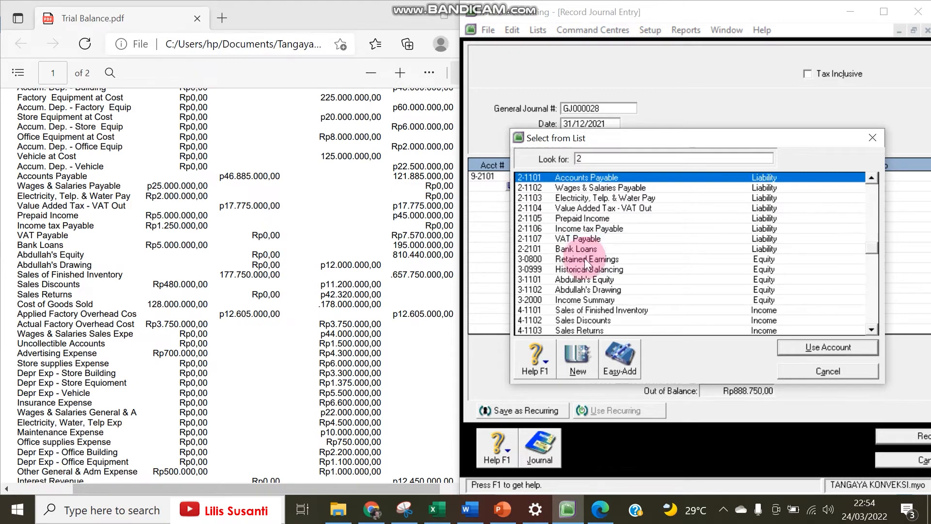
pyautogui.doubleClick(592, 228)
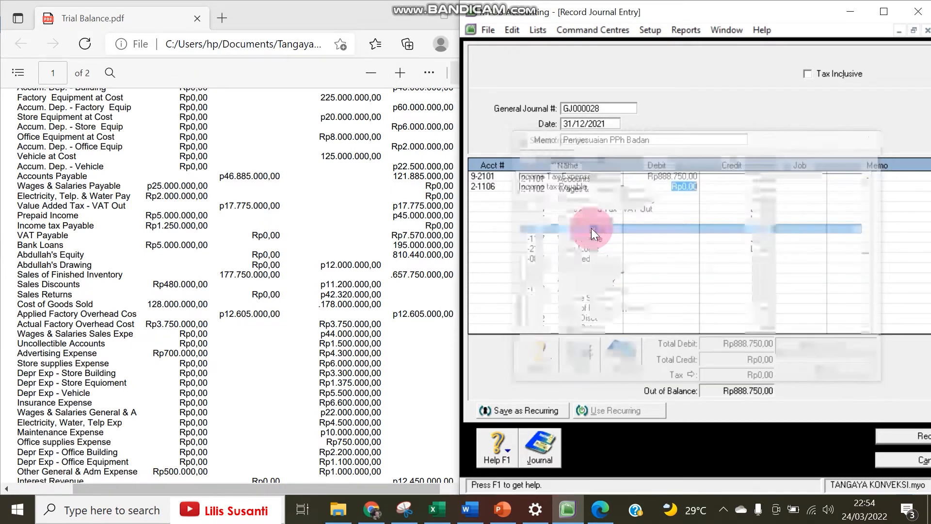
pyautogui.press('Tab')
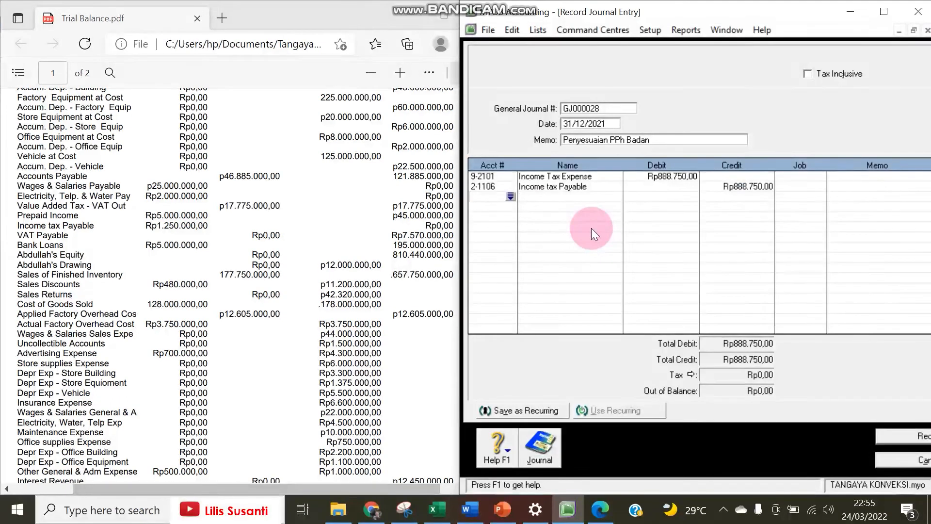
pyautogui.click(907, 435)
# Read item 9 in Word, then check the Applied and Actual Factory Overhead Cost balances in MYOB's Accounts List and return to the journal entry
pyautogui.click(450, 518)
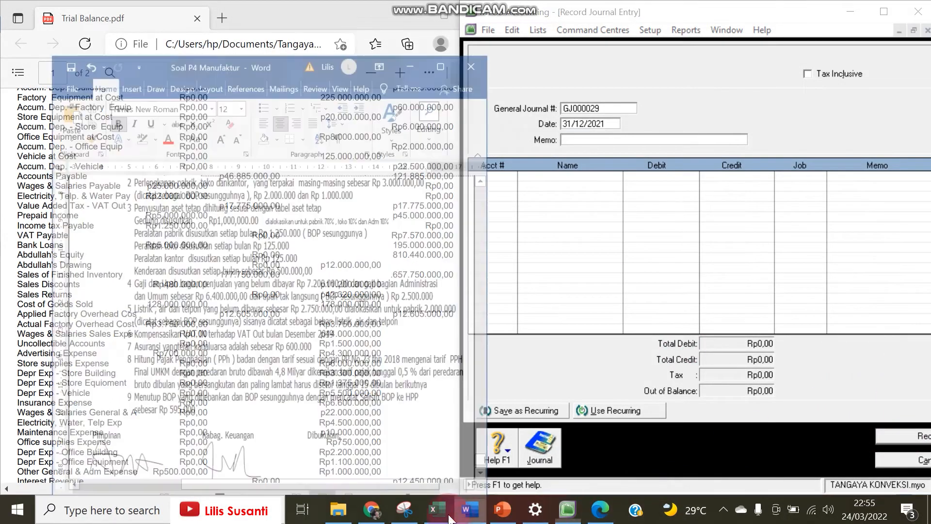
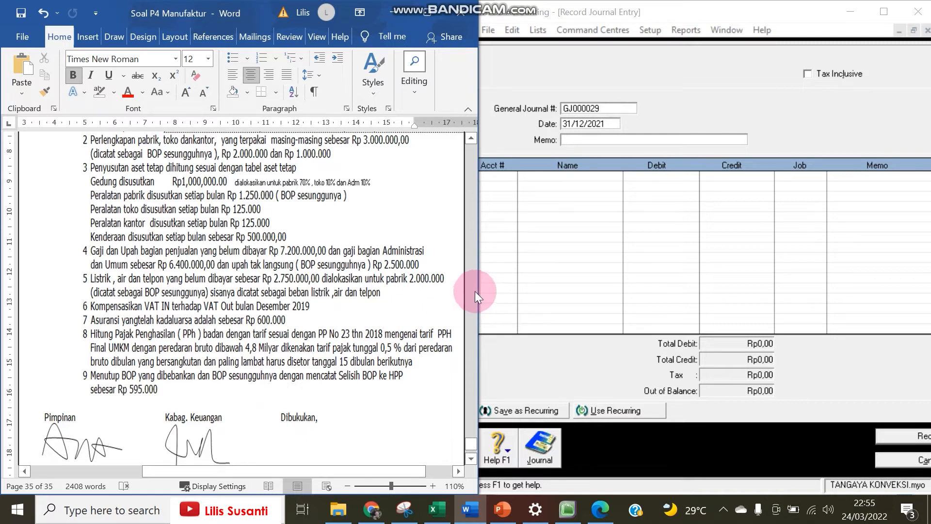
pyautogui.click(556, 359)
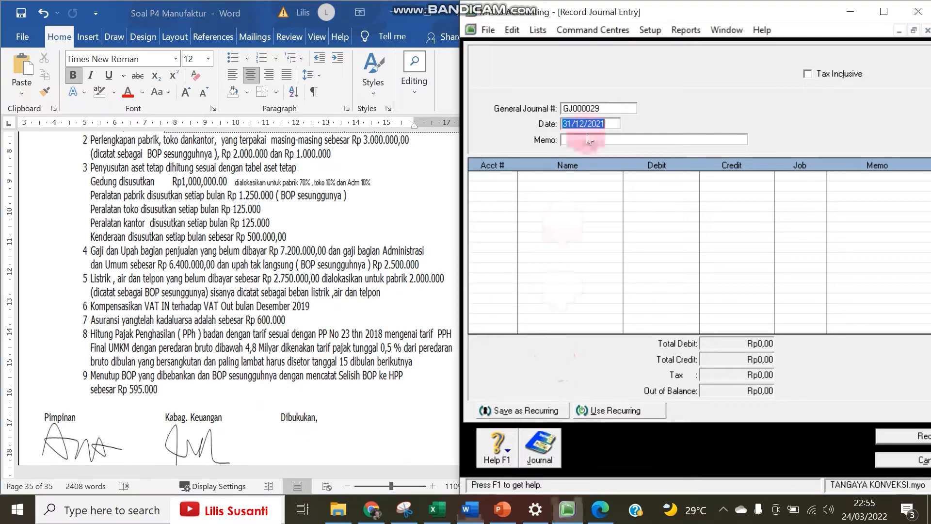
pyautogui.click(598, 29)
pyautogui.moveTo(603, 43)
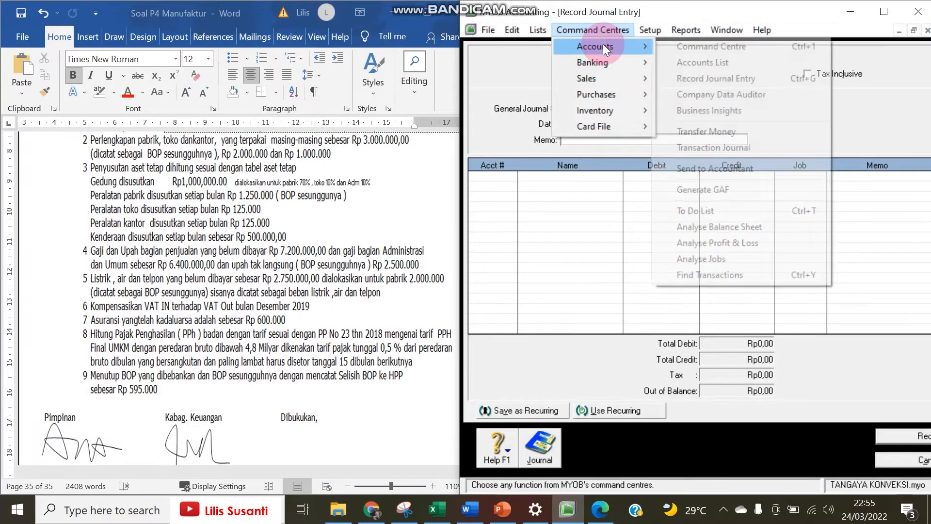
pyautogui.click(664, 62)
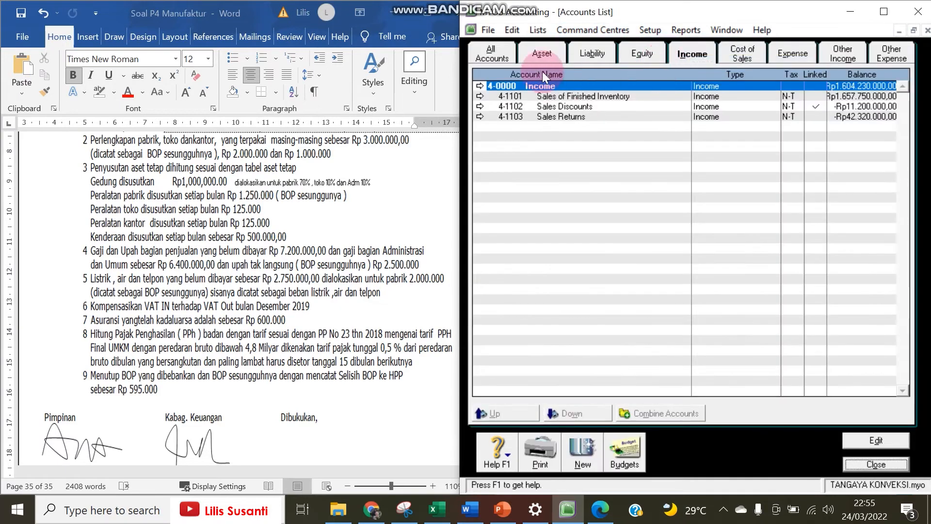
pyautogui.click(741, 57)
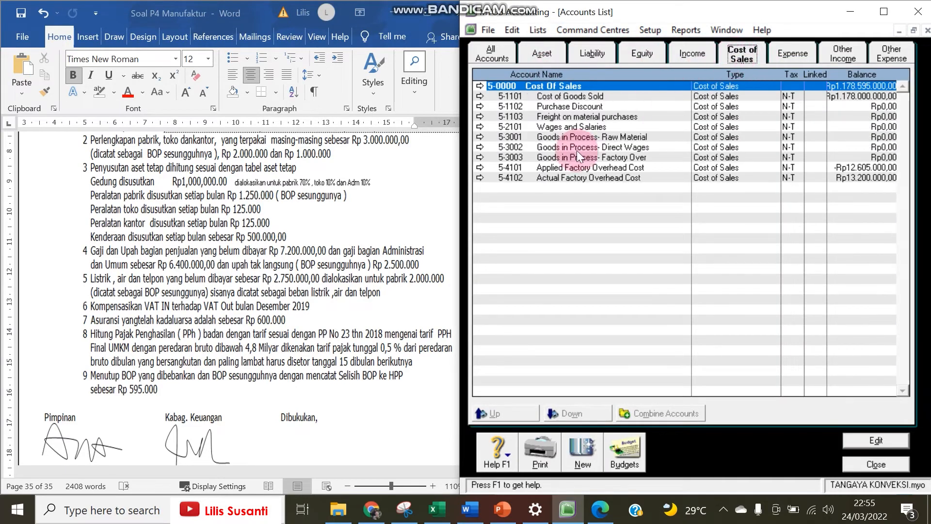
pyautogui.click(616, 167)
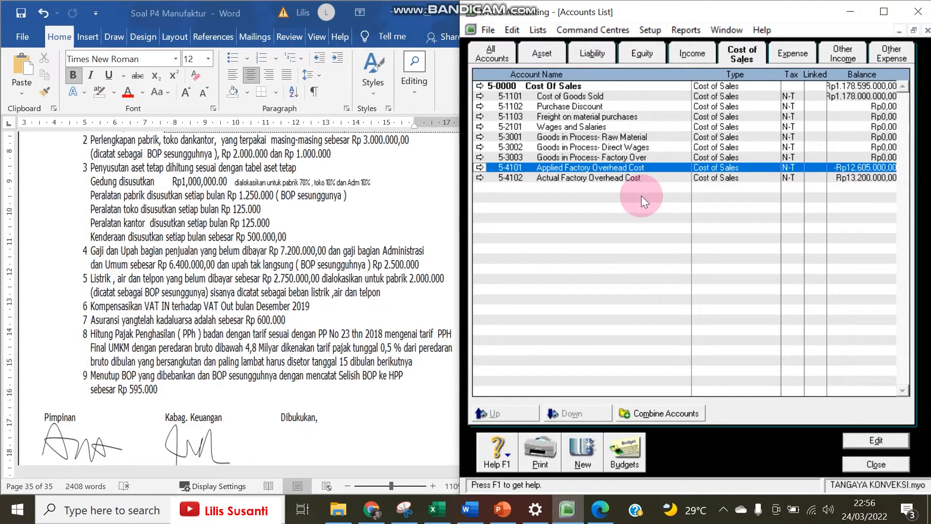
pyautogui.click(588, 179)
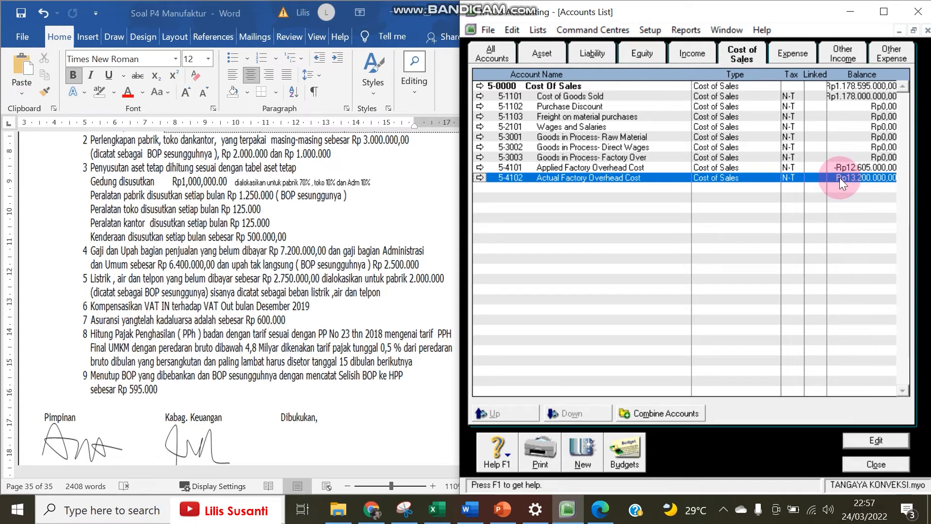
pyautogui.click(875, 465)
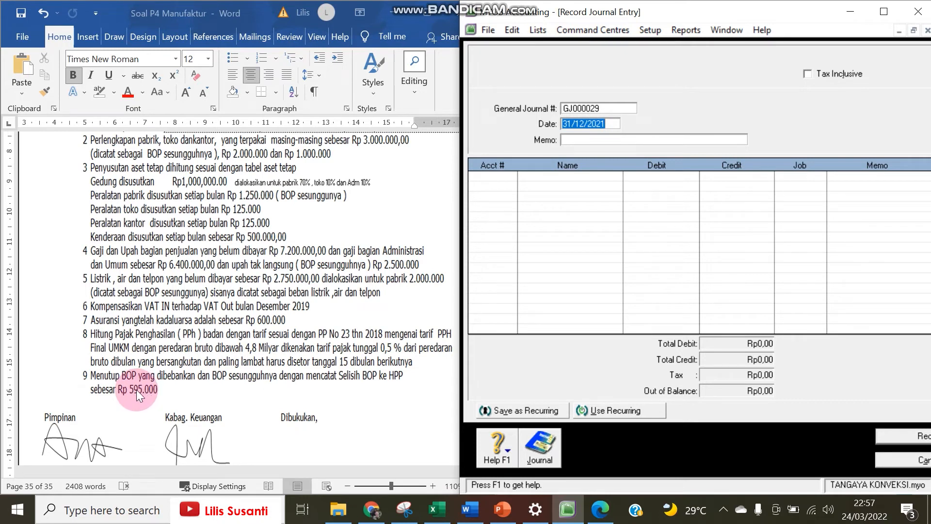
# Give the new journal entry the memo Penyesuaian and debit Applied Factory Overhead Cost with Rp12.605.000
pyautogui.click(600, 140)
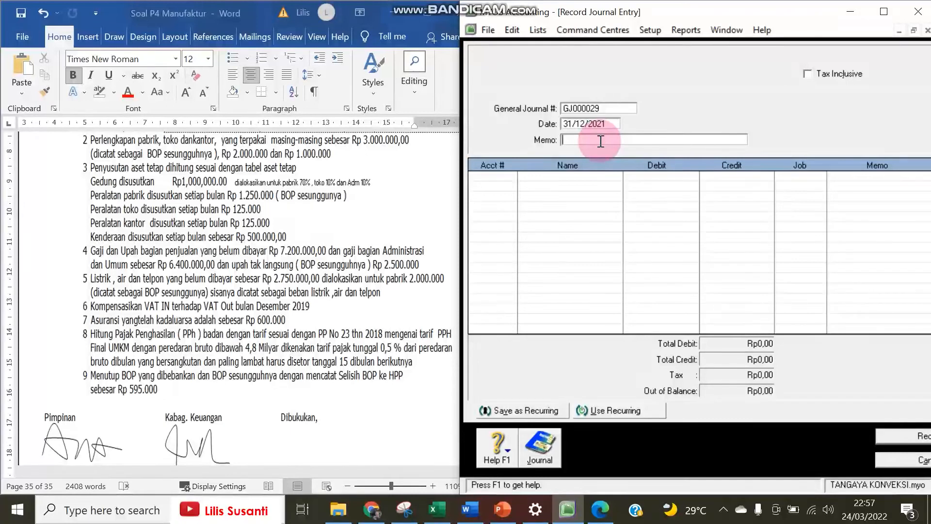
pyautogui.write('Penyesuaian')
pyautogui.press('Tab')
pyautogui.press('Tab')
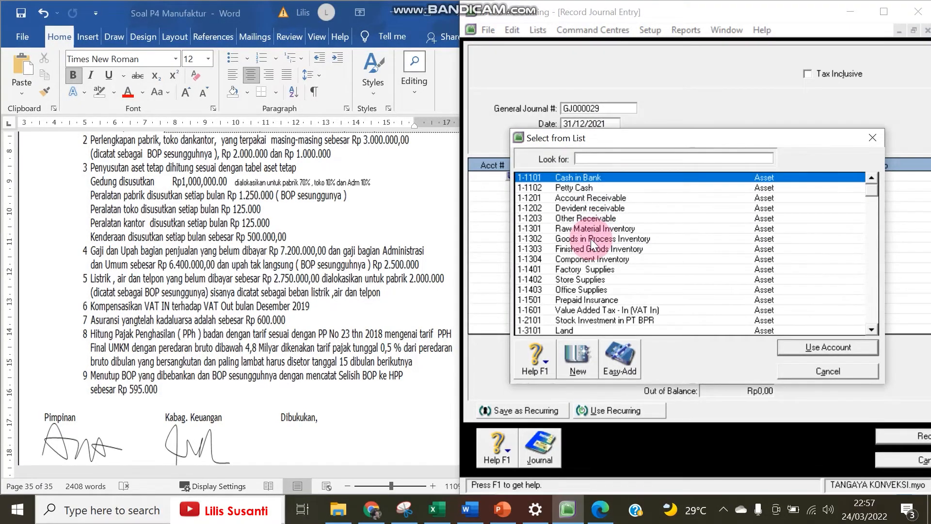
pyautogui.write('5')
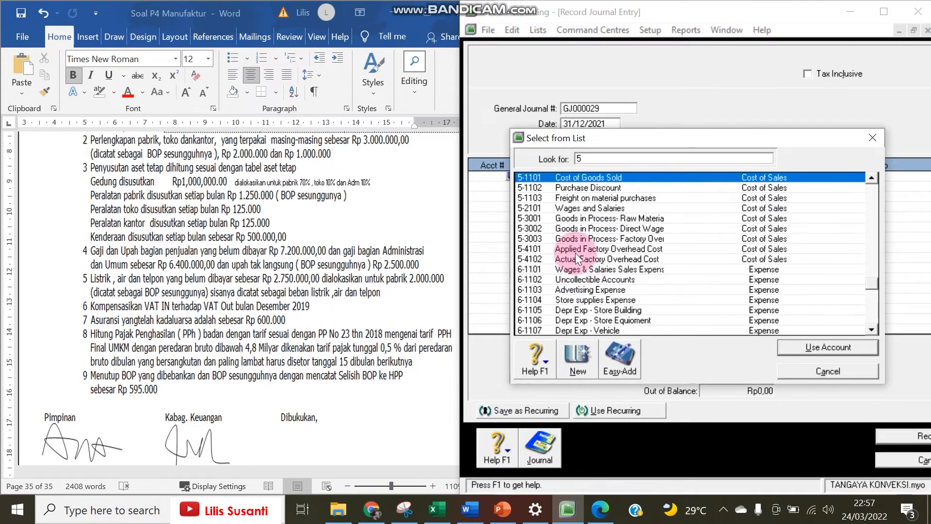
pyautogui.click(574, 249)
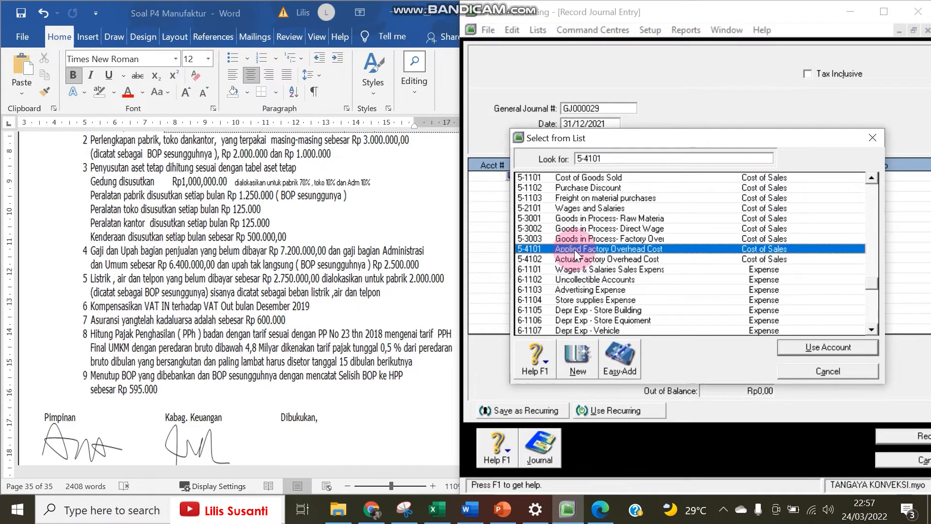
pyautogui.doubleClick(574, 249)
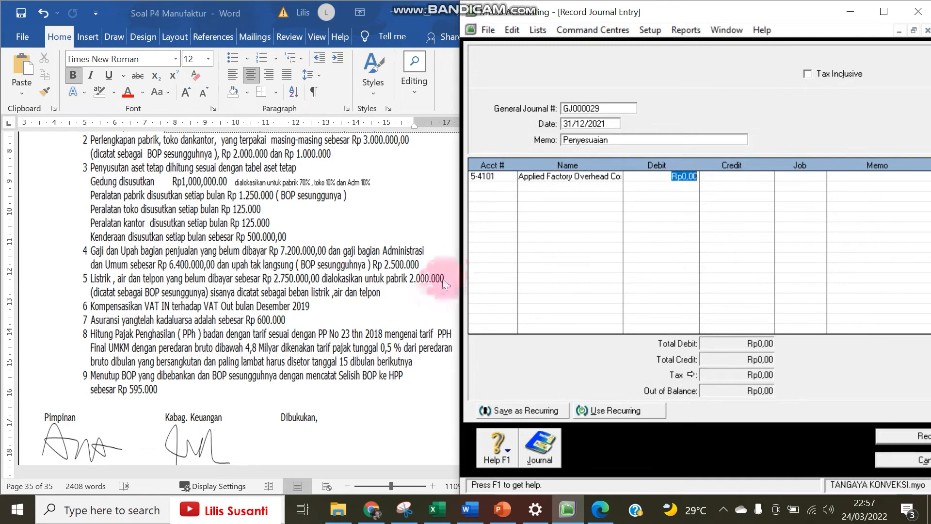
pyautogui.write('12')
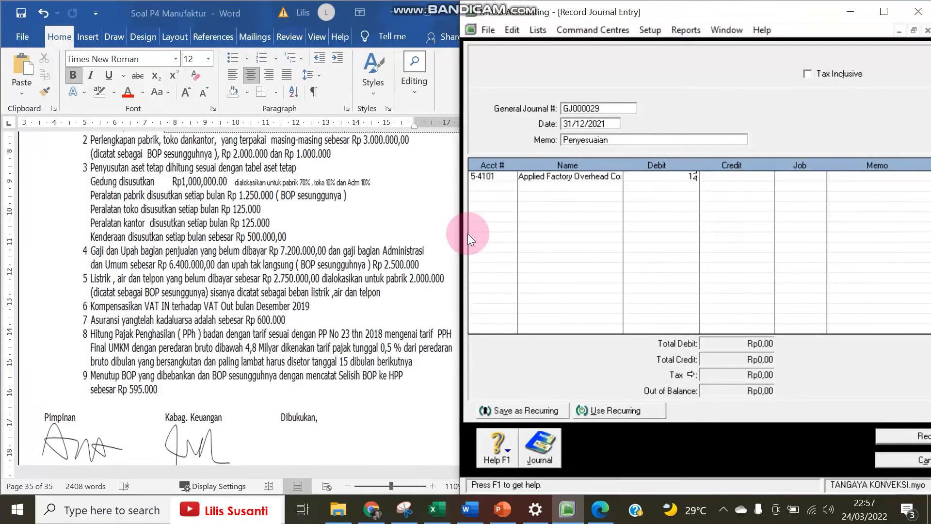
pyautogui.write('.605.000')
pyautogui.press('Return')
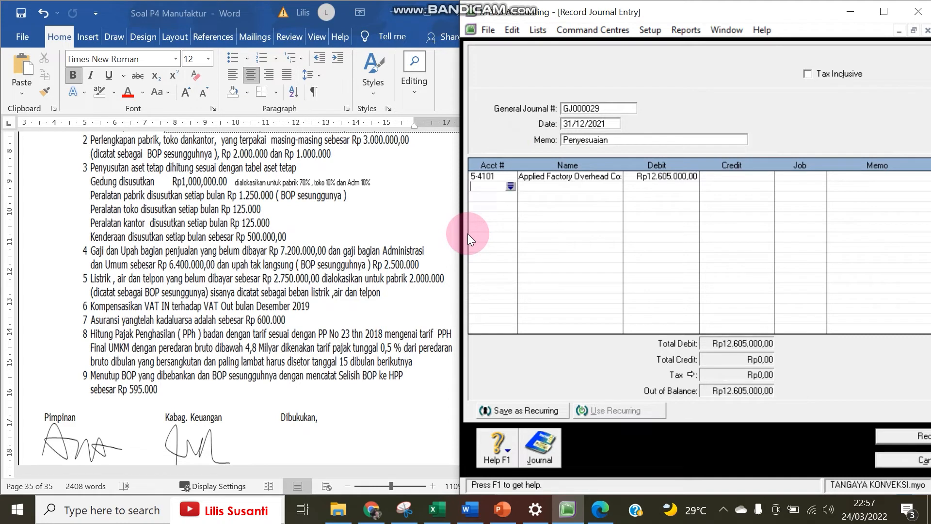
# Add a second journal line crediting Actual Factory Overhead Cost with Rp13.200.000
pyautogui.click(511, 187)
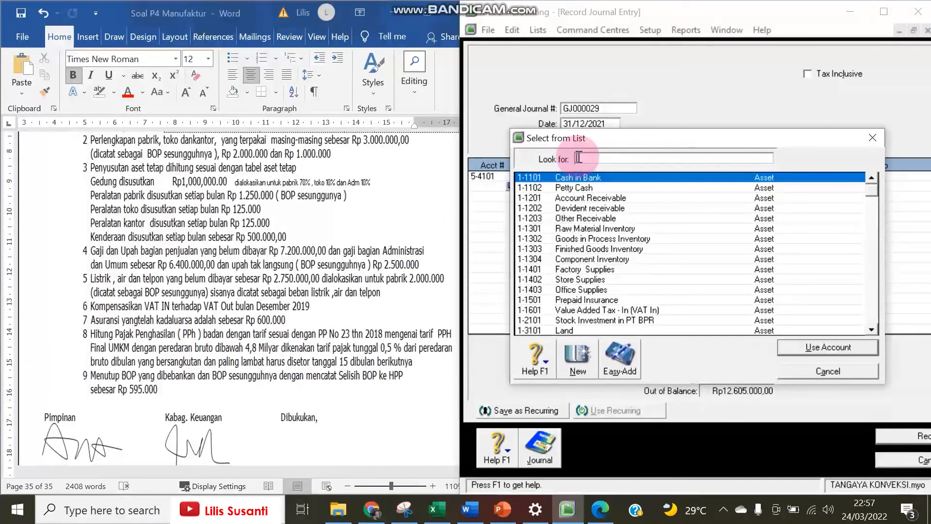
pyautogui.write('5')
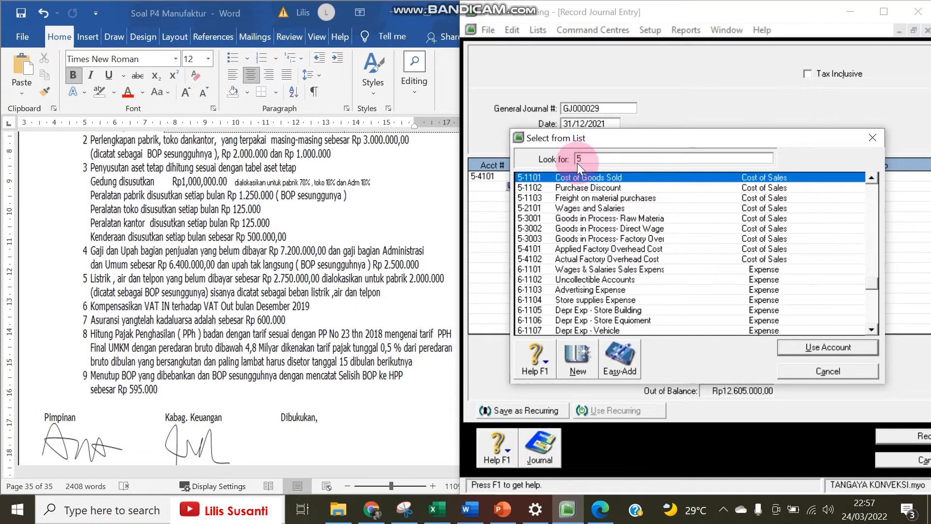
pyautogui.doubleClick(575, 258)
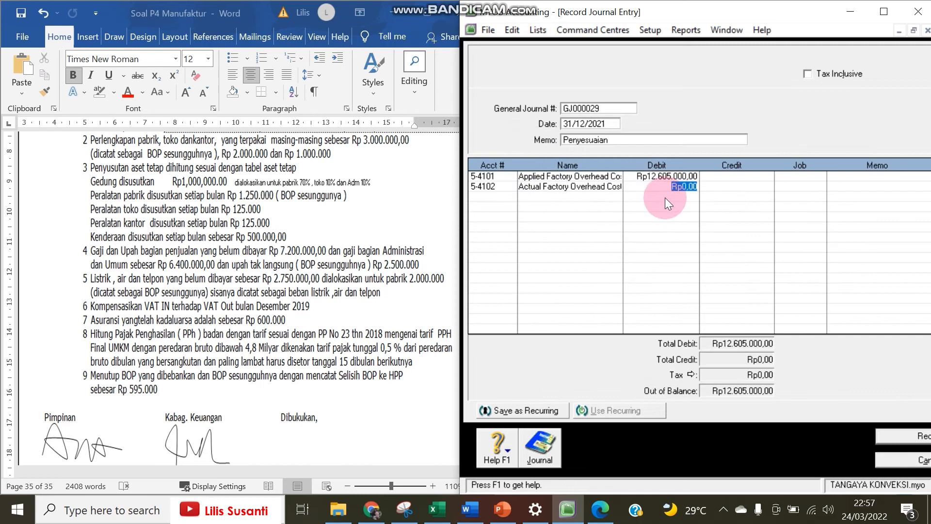
pyautogui.press('Tab')
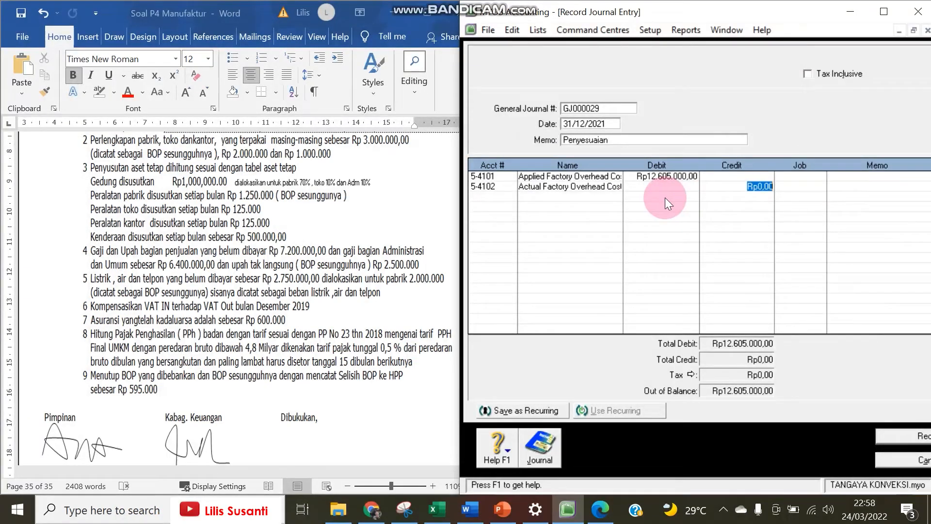
pyautogui.write('13.2')
pyautogui.write('00.000')
pyautogui.press('Return')
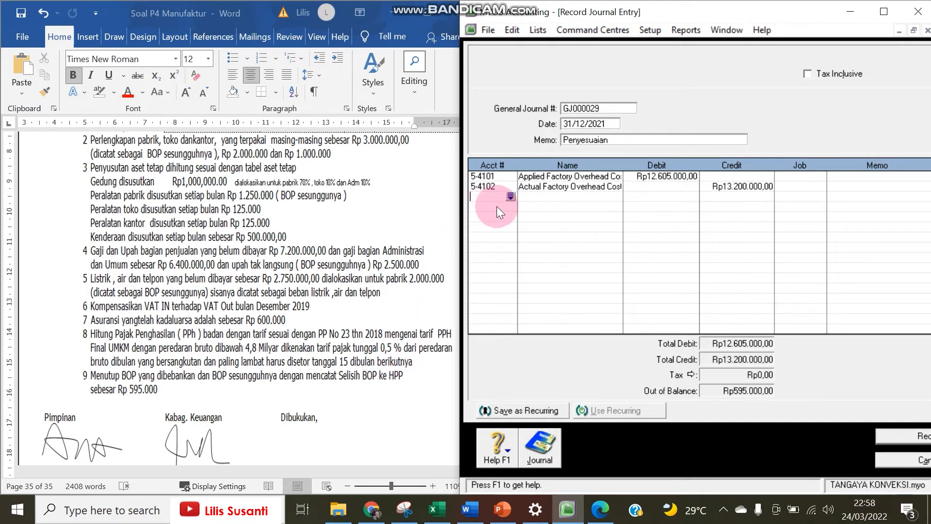
# Debit Cost of Goods Sold with the Rp595.000 overhead difference, then record the entry and return to the Command Centre
pyautogui.click(510, 196)
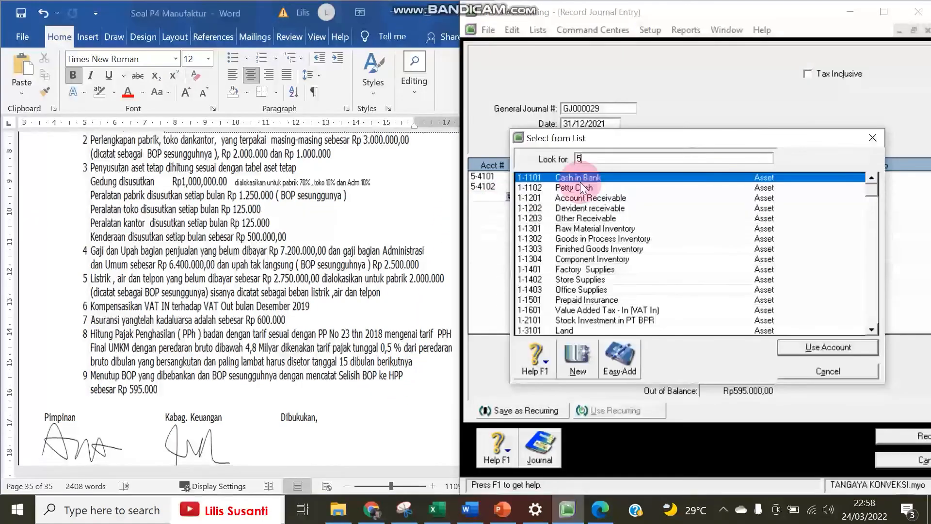
pyautogui.write('5')
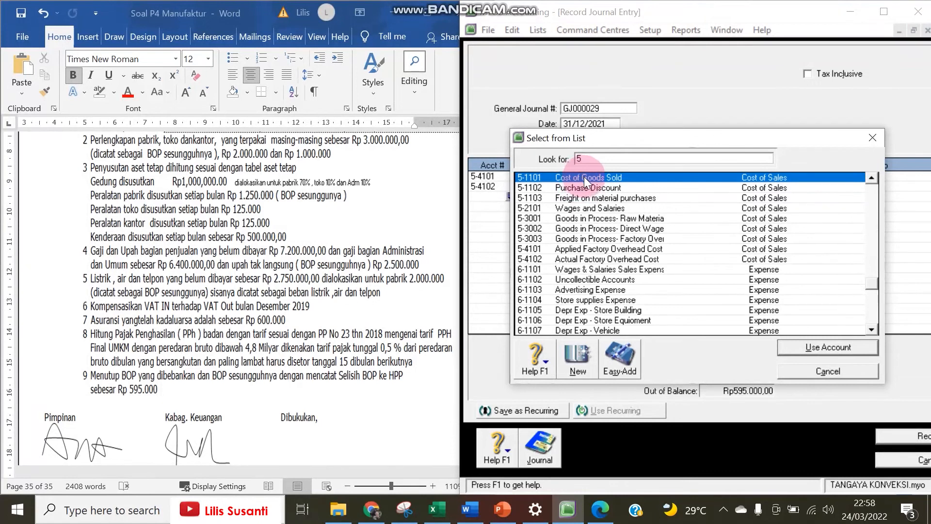
pyautogui.doubleClick(584, 177)
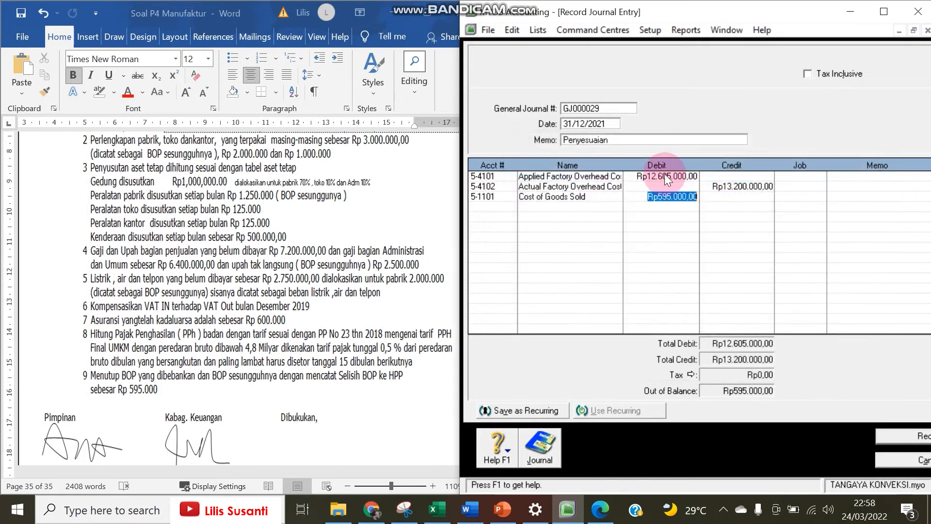
pyautogui.press('Tab')
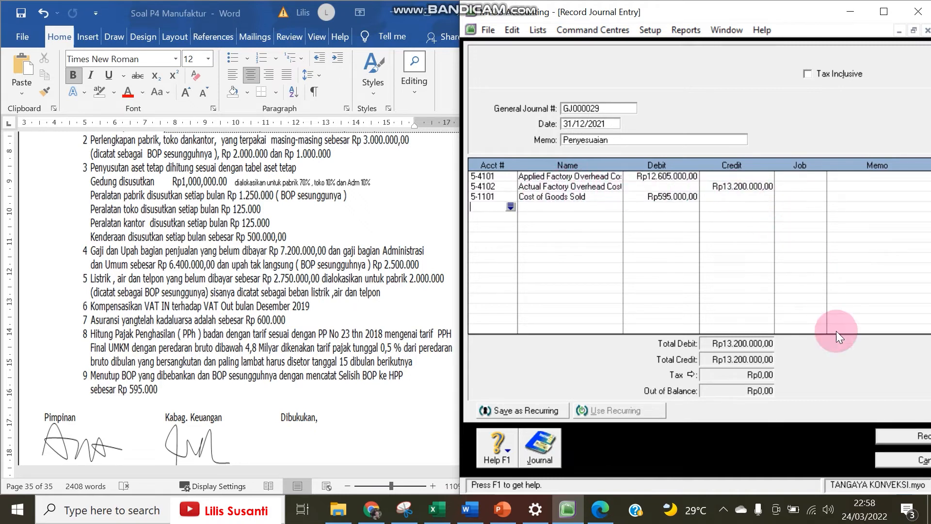
pyautogui.click(883, 436)
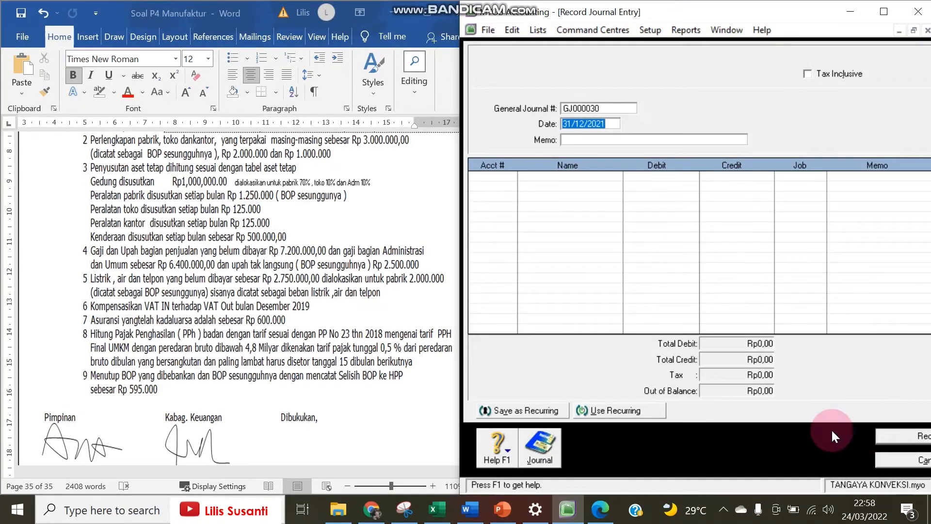
pyautogui.click(889, 463)
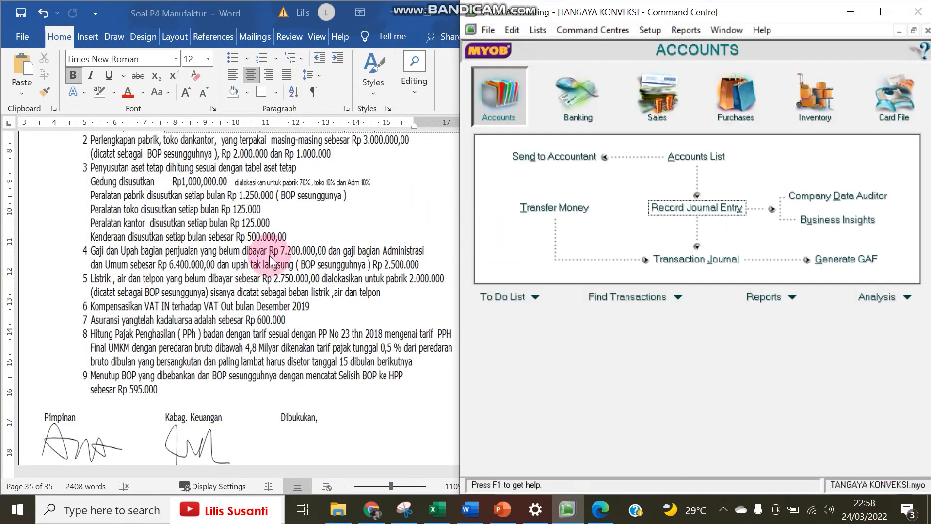
# Examine the list of required journals in the Word document's PROSES ENTRI JURNAL section on page 2
pyautogui.click(269, 255)
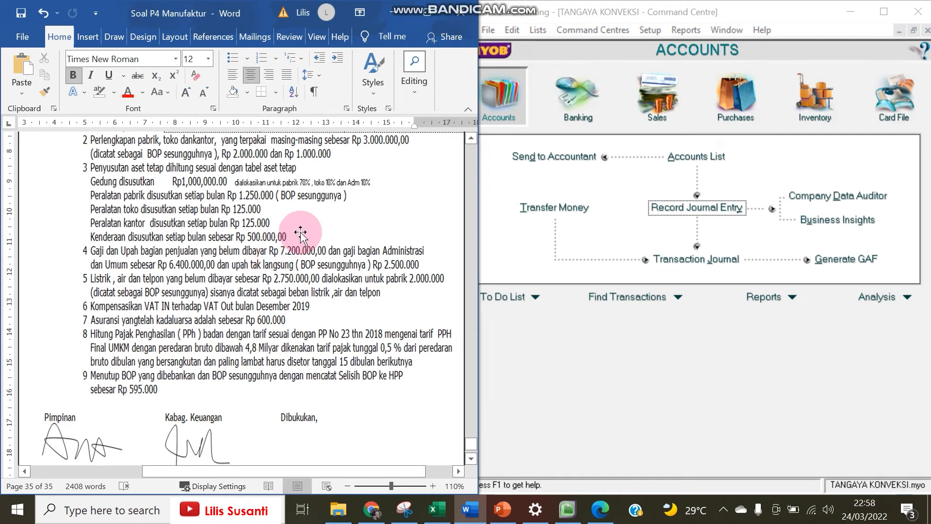
pyautogui.click(509, 364)
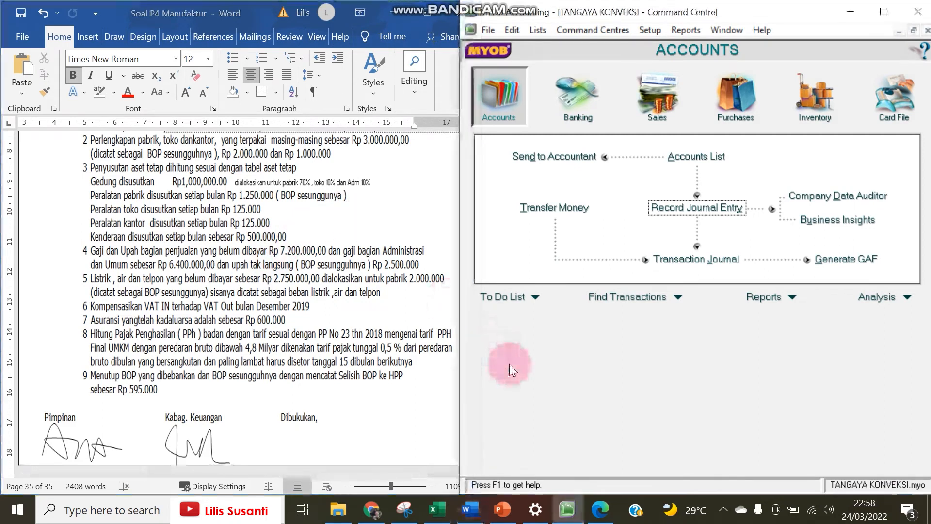
pyautogui.click(379, 360)
pyautogui.moveTo(476, 442); pyautogui.dragTo(467, 162)
pyautogui.scroll(-5, 278, 278)
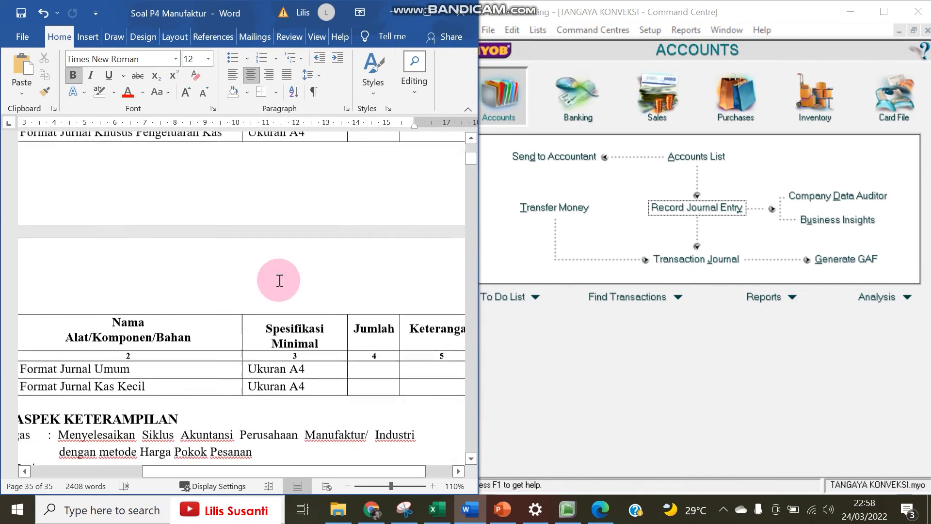
pyautogui.scroll(-3, 279, 280)
pyautogui.scroll(1, 280, 280)
pyautogui.scroll(-2, 279, 280)
pyautogui.scroll(1, 280, 280)
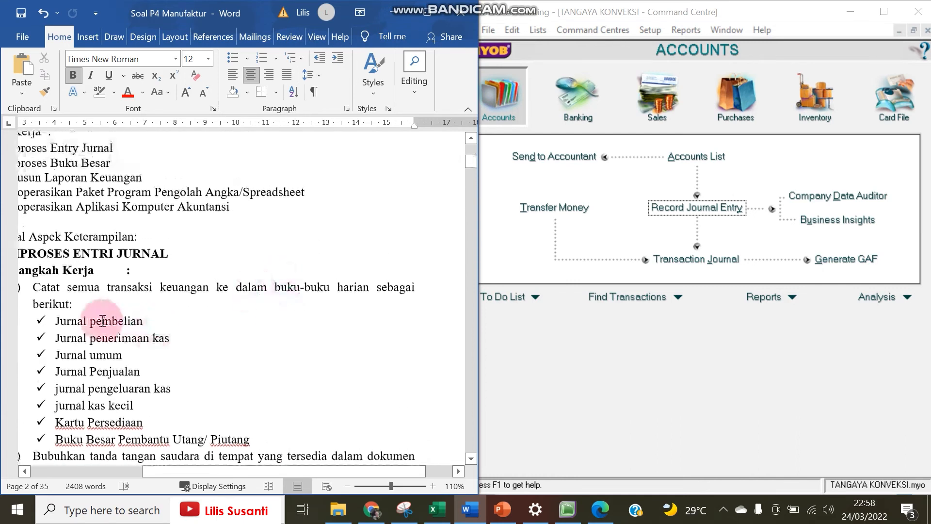
pyautogui.click(623, 420)
pyautogui.click(168, 347)
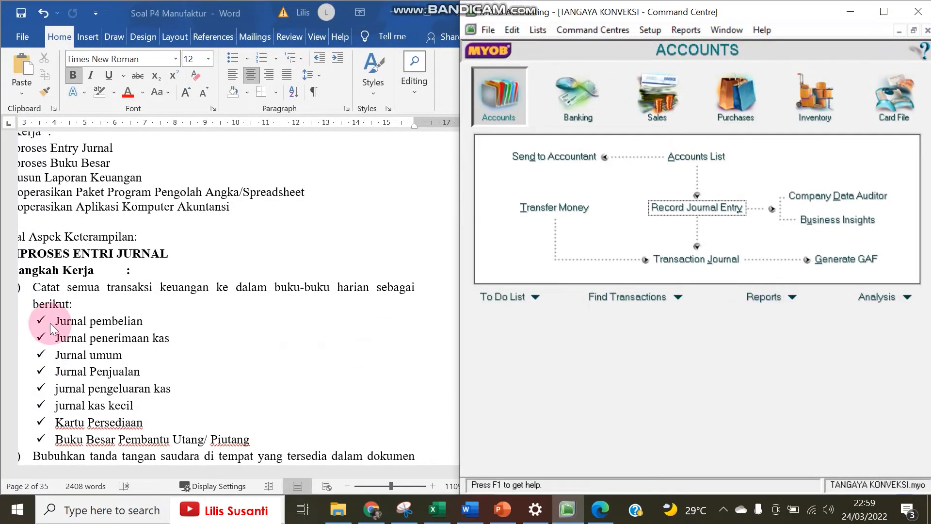
# Open the customisation of MYOB's General Journal transaction report and set its source journal to Purchases
pyautogui.click(756, 296)
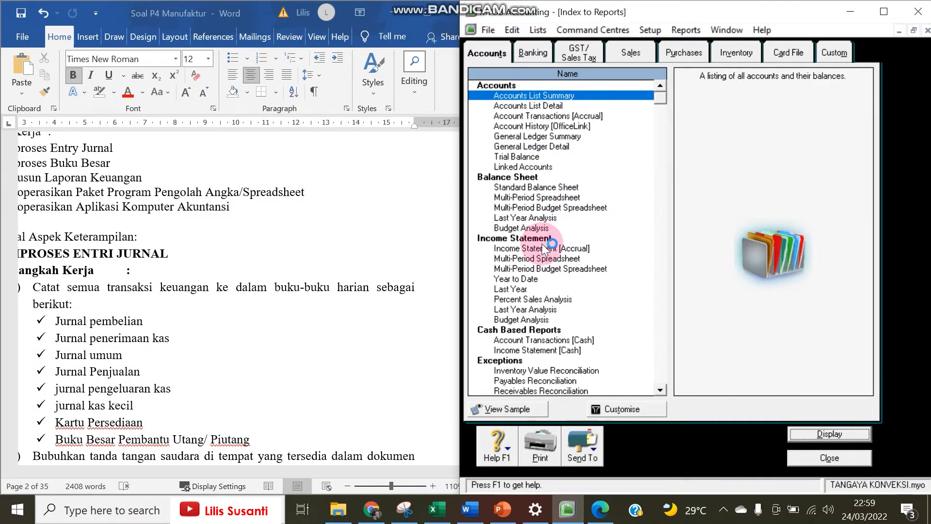
pyautogui.scroll(-4, 549, 313)
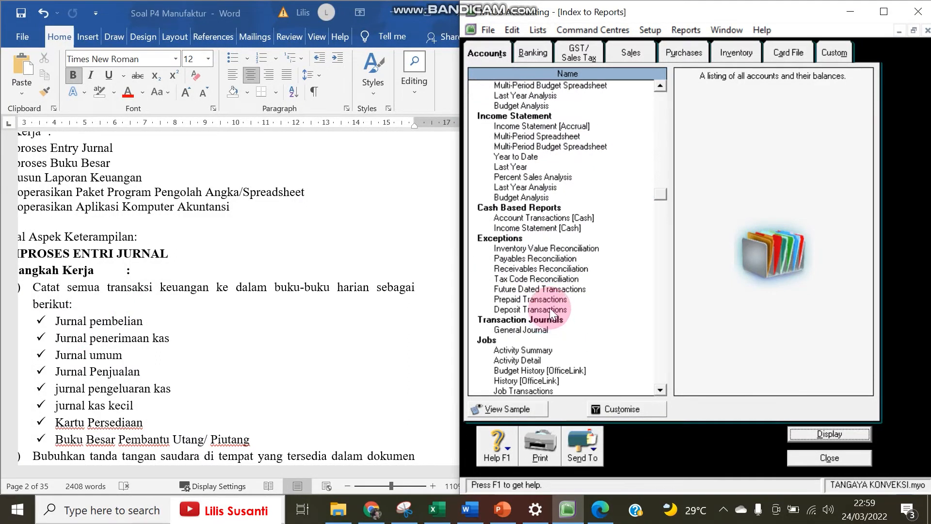
pyautogui.scroll(-1, 549, 308)
pyautogui.click(535, 298)
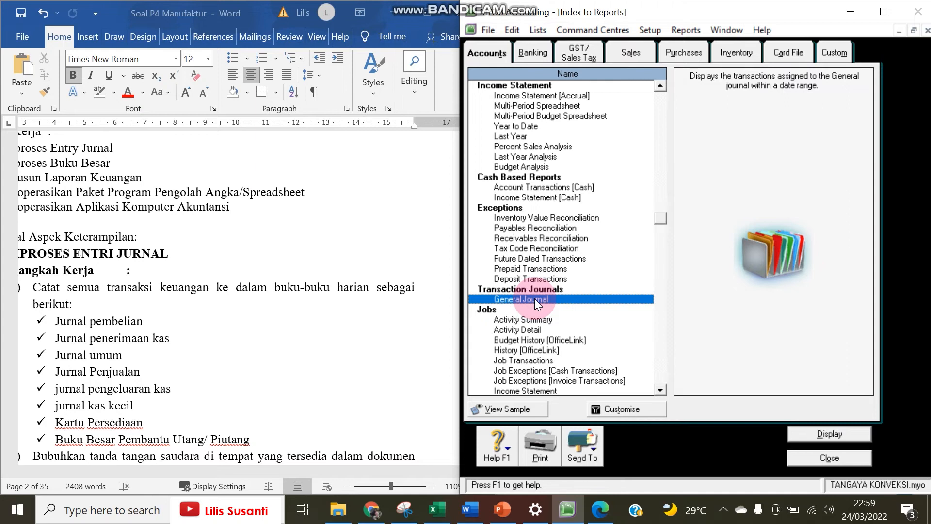
pyautogui.doubleClick(535, 298)
pyautogui.moveTo(606, 121); pyautogui.dragTo(493, 119)
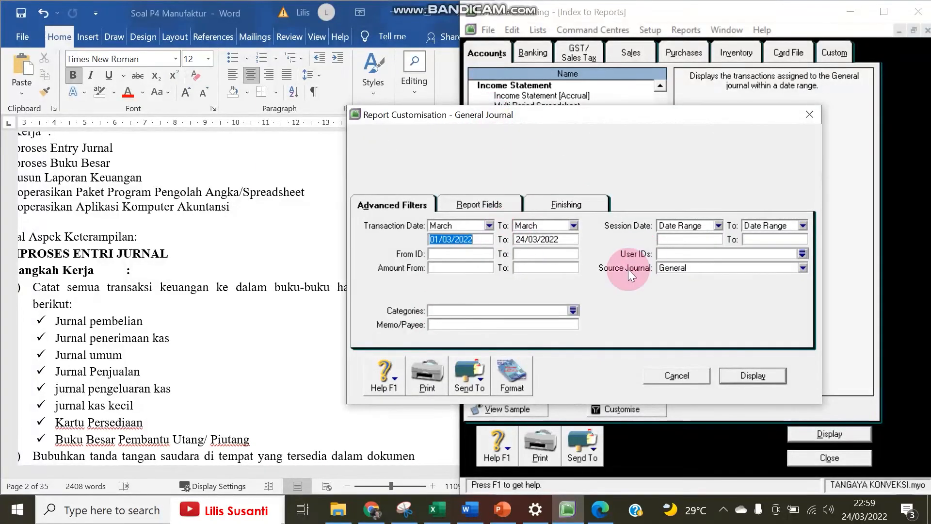
pyautogui.click(717, 269)
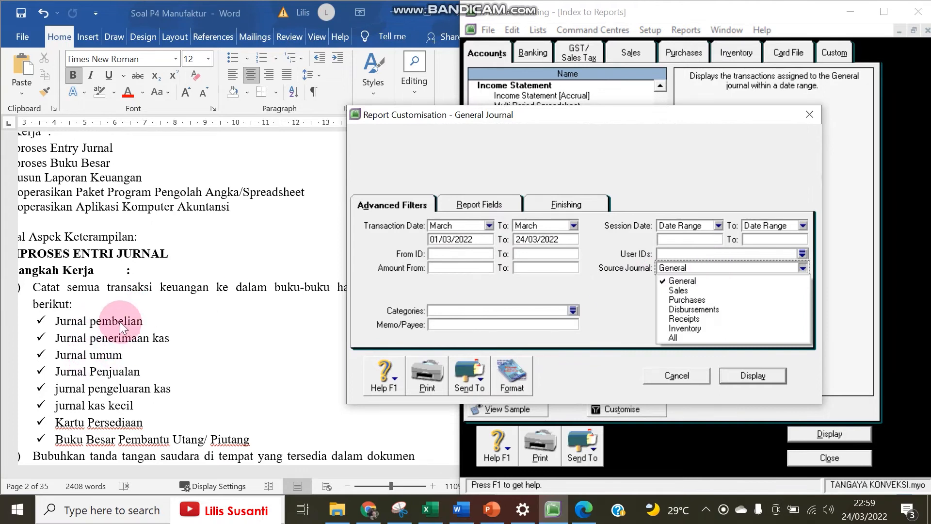
pyautogui.click(694, 300)
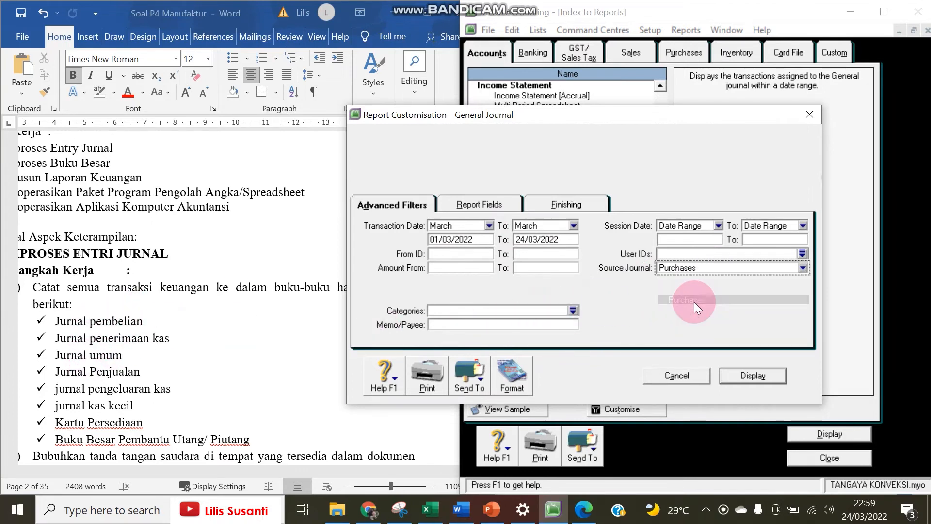
# Set the report's transaction dates from 01/12/2021 to 31/12/2021 and display the purchases journal
pyautogui.click(487, 225)
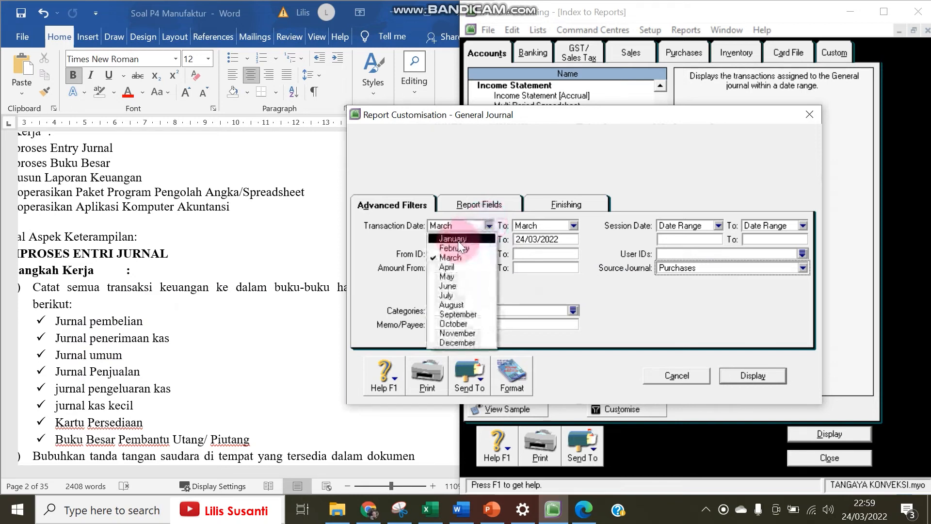
pyautogui.click(458, 342)
pyautogui.click(482, 237)
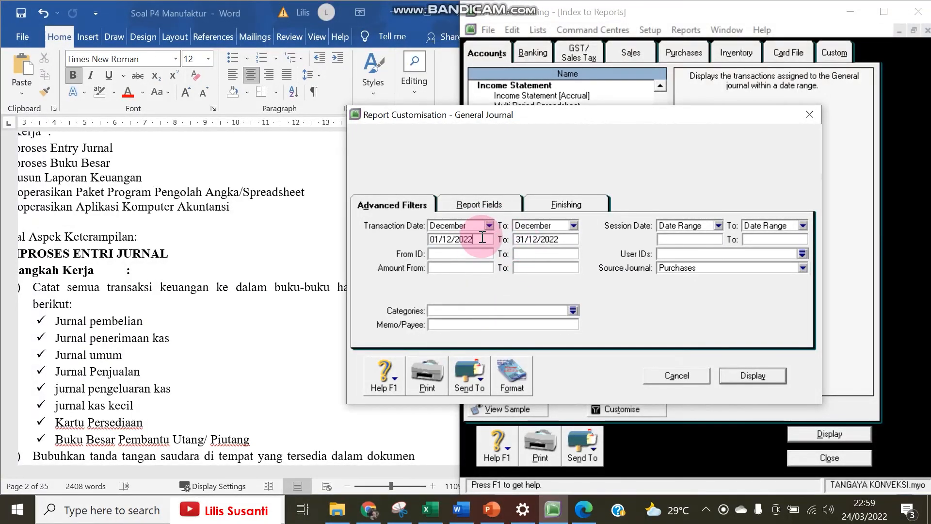
pyautogui.press('BackSpace')
pyautogui.write('1')
pyautogui.press('Tab')
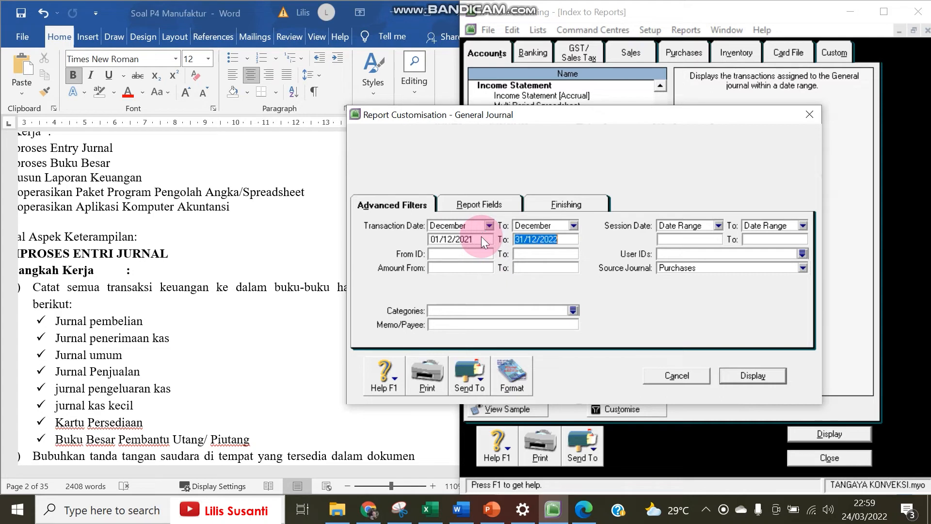
pyautogui.click(573, 225)
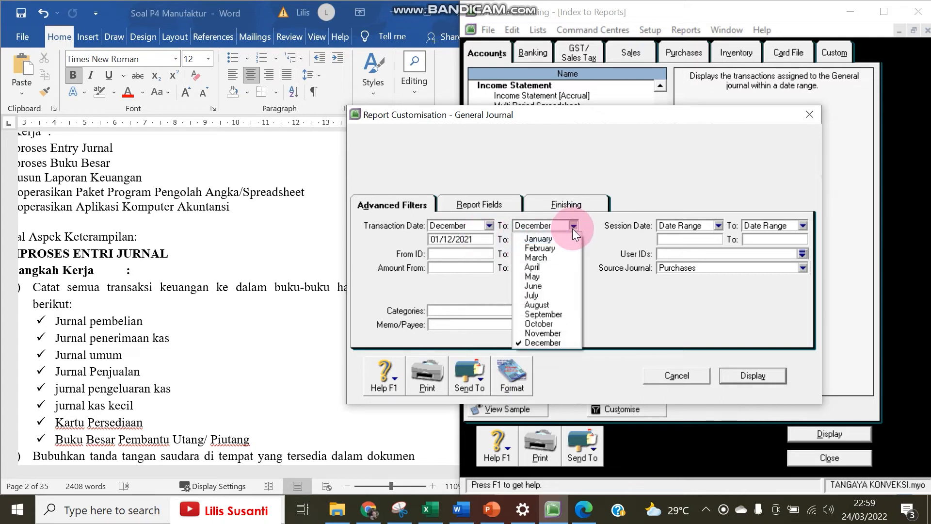
pyautogui.click(558, 347)
pyautogui.click(569, 241)
pyautogui.press('BackSpace')
pyautogui.write('1/12/2021')
pyautogui.press('Return')
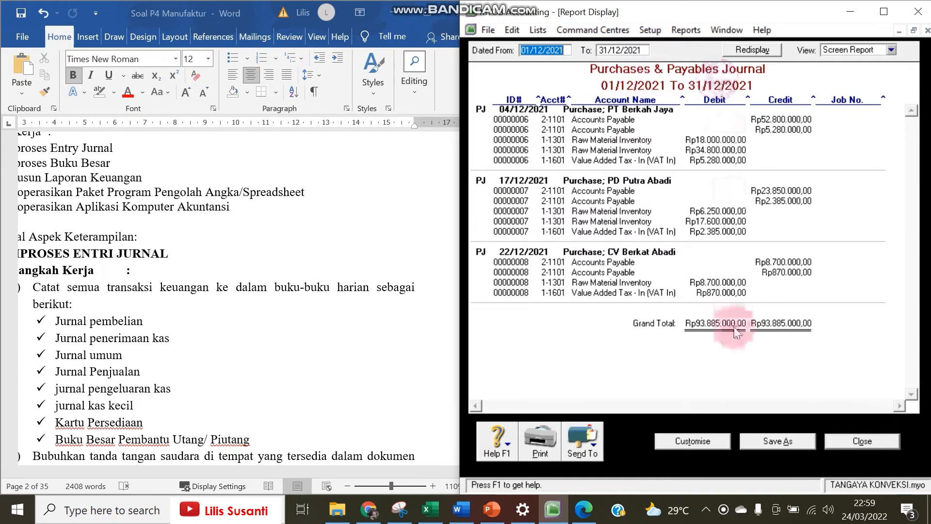
# Export the purchases journal as a PDF named jurnal pembelian in the Tangaya konveksi folder, and close the report
pyautogui.click(592, 444)
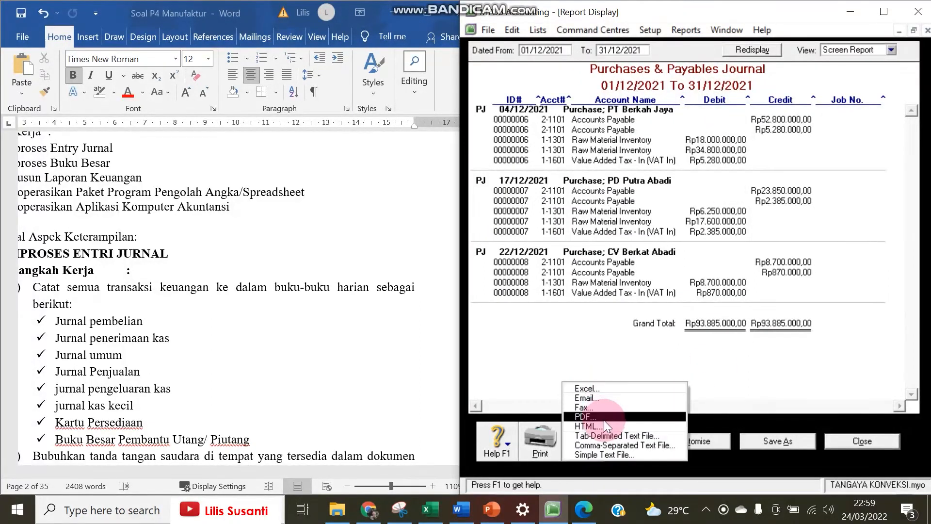
pyautogui.click(603, 417)
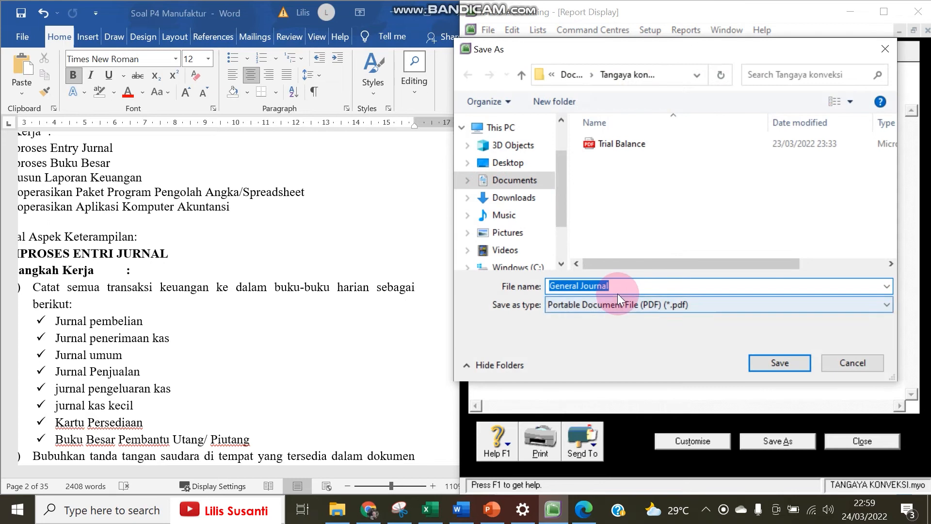
pyautogui.press('BackSpace')
pyautogui.write('jurnal pembelian')
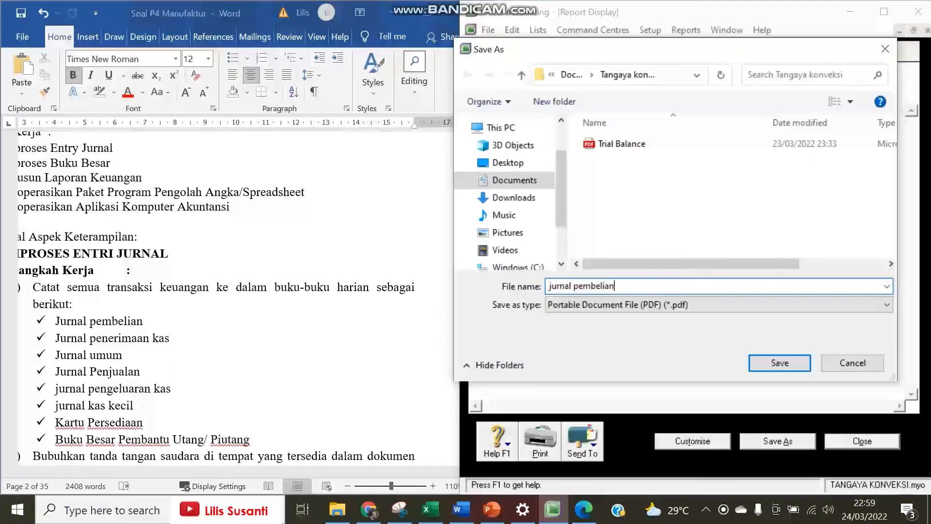
pyautogui.click(793, 367)
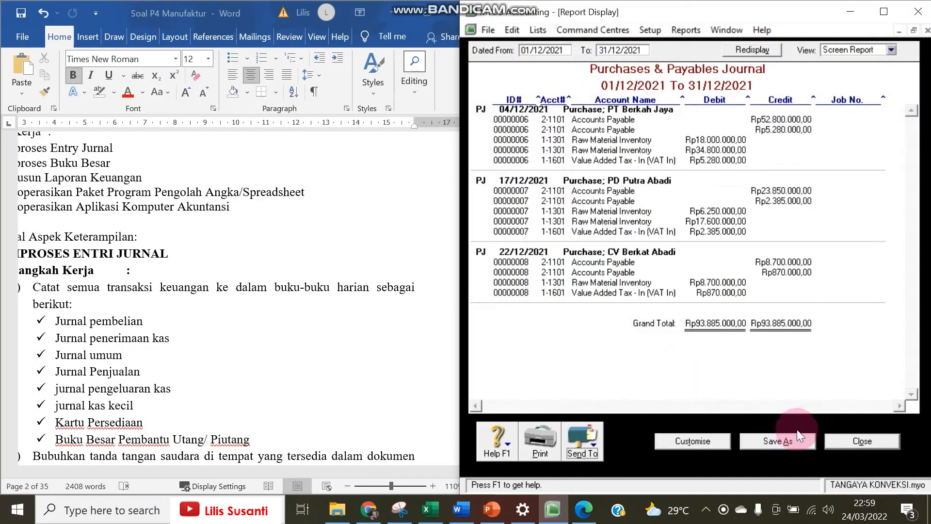
pyautogui.click(831, 441)
# Display the General Journal report with Receipts as its source journal, and widen the MYOB window
pyautogui.doubleClick(534, 297)
pyautogui.click(802, 269)
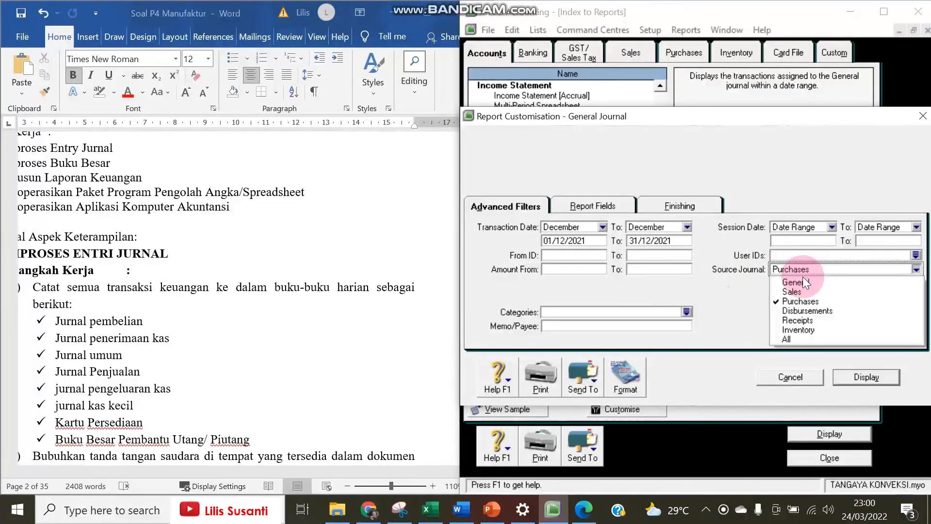
pyautogui.click(802, 320)
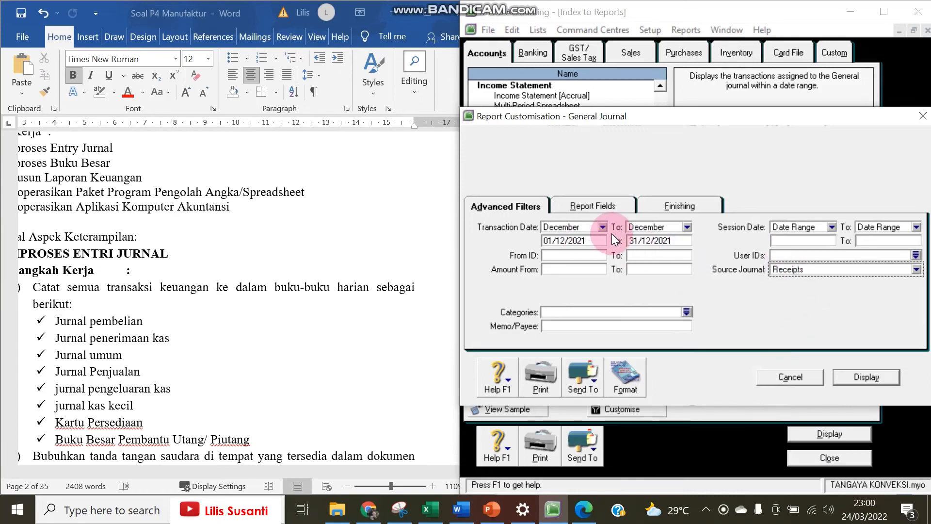
pyautogui.click(854, 376)
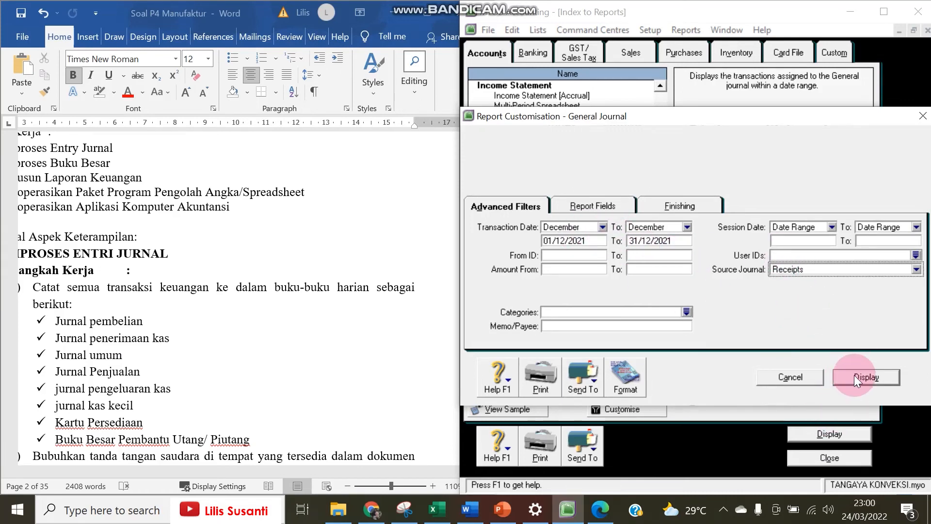
pyautogui.moveTo(461, 380); pyautogui.dragTo(406, 395)
# Export the Cash Receipts Journal as a PDF named jurnal penerimaan kas and close the report
pyautogui.click(527, 443)
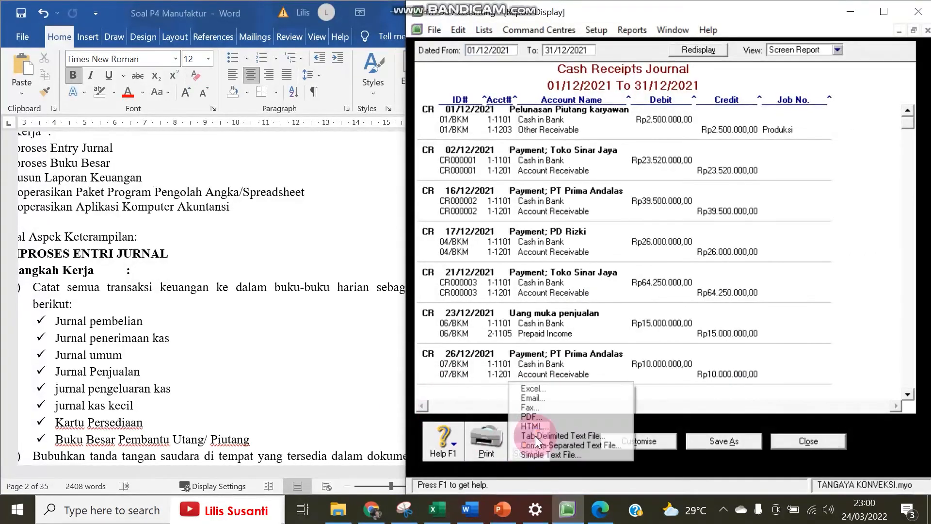
pyautogui.click(535, 419)
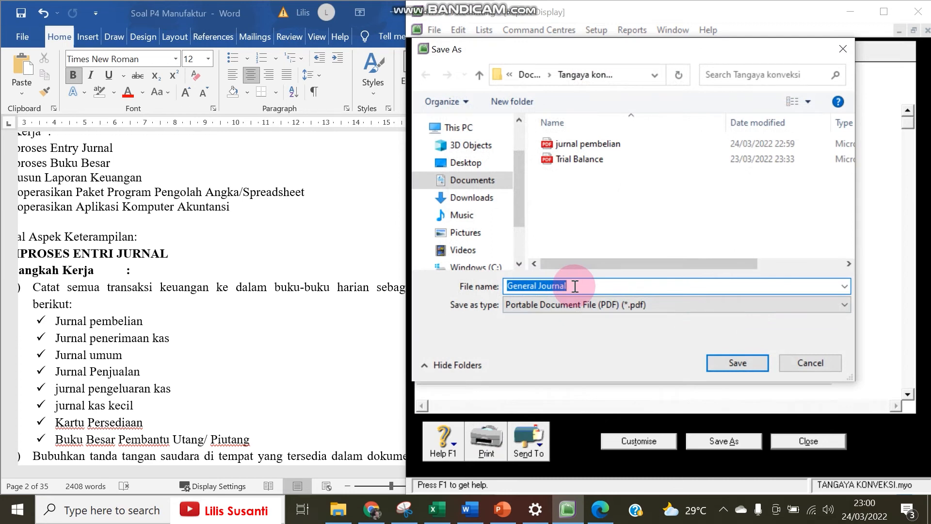
pyautogui.write('jurnal penerimaan kas')
pyautogui.press('Return')
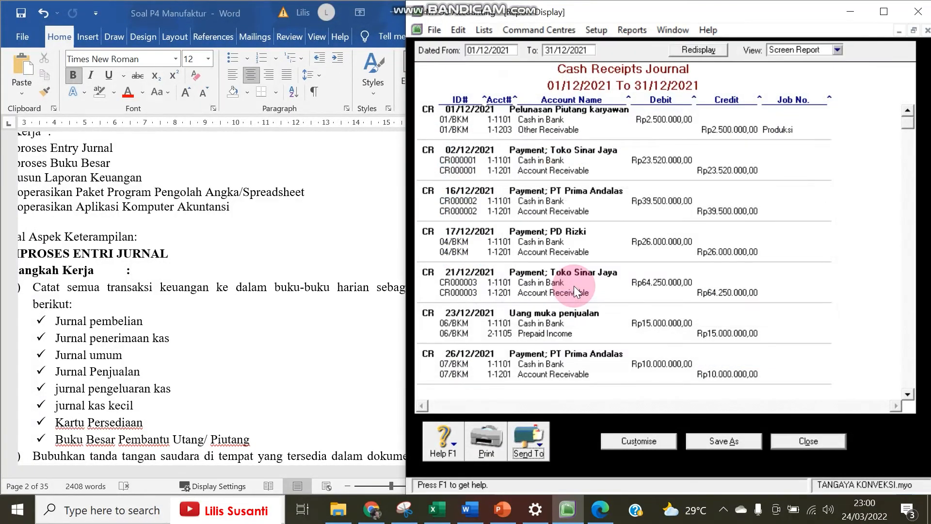
pyautogui.click(806, 443)
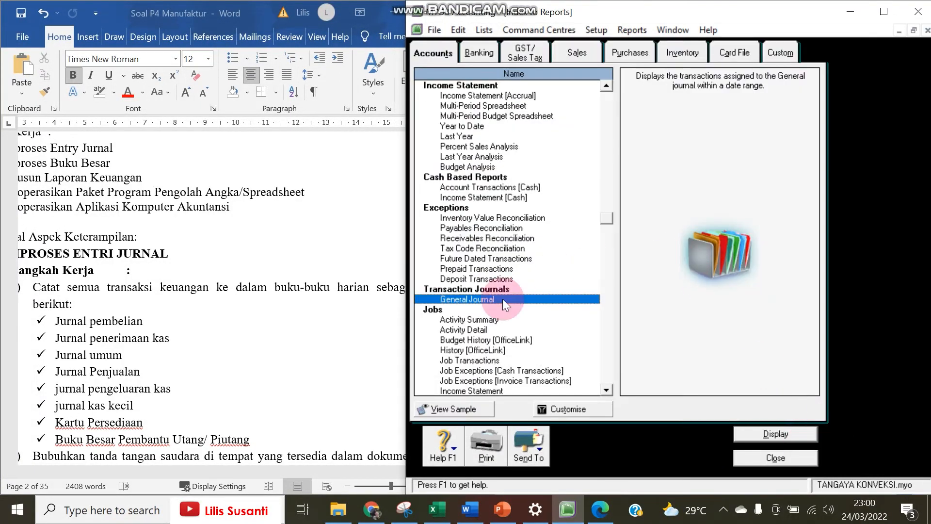
# Display the General Journal report again with its source journal set to General
pyautogui.doubleClick(457, 299)
pyautogui.click(776, 267)
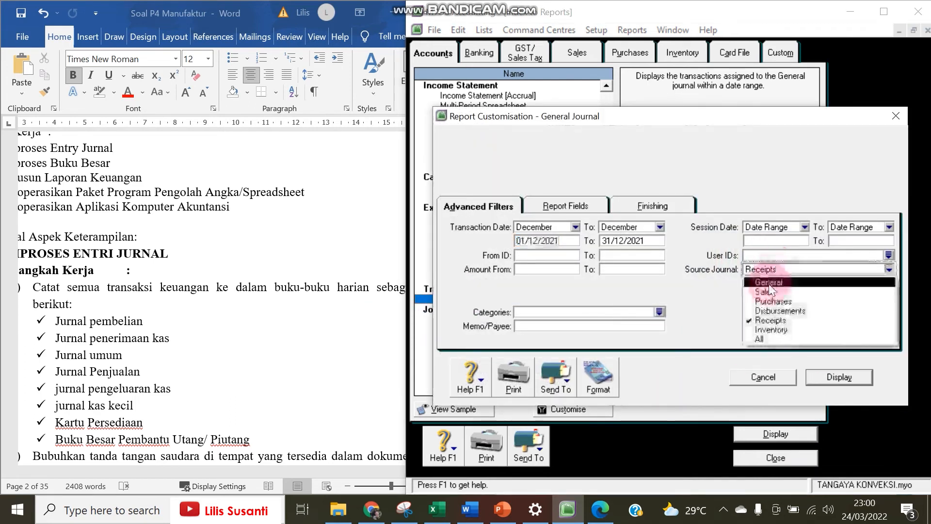
pyautogui.click(769, 281)
pyautogui.click(831, 377)
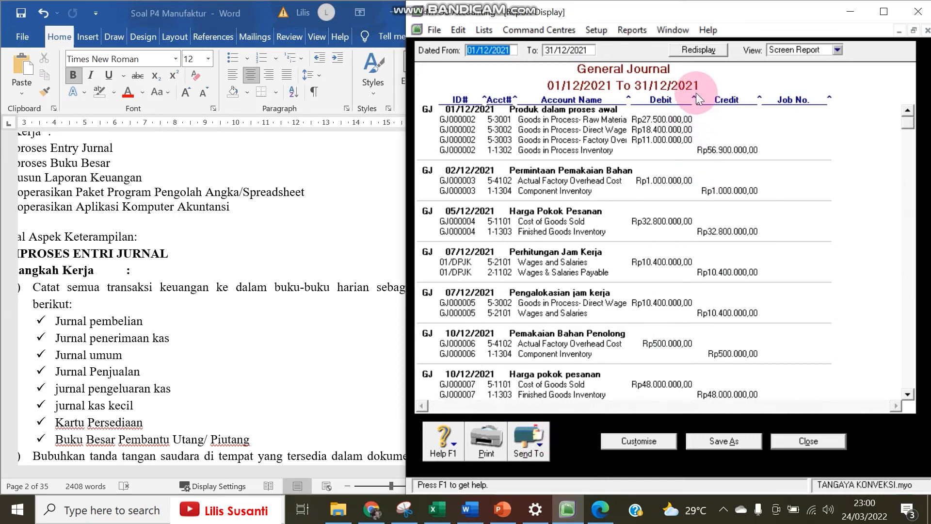
# Widen the Account Name column and narrow the Job No. column, then review the general journal entries
pyautogui.moveTo(629, 101); pyautogui.dragTo(663, 101)
pyautogui.moveTo(865, 102); pyautogui.dragTo(819, 109)
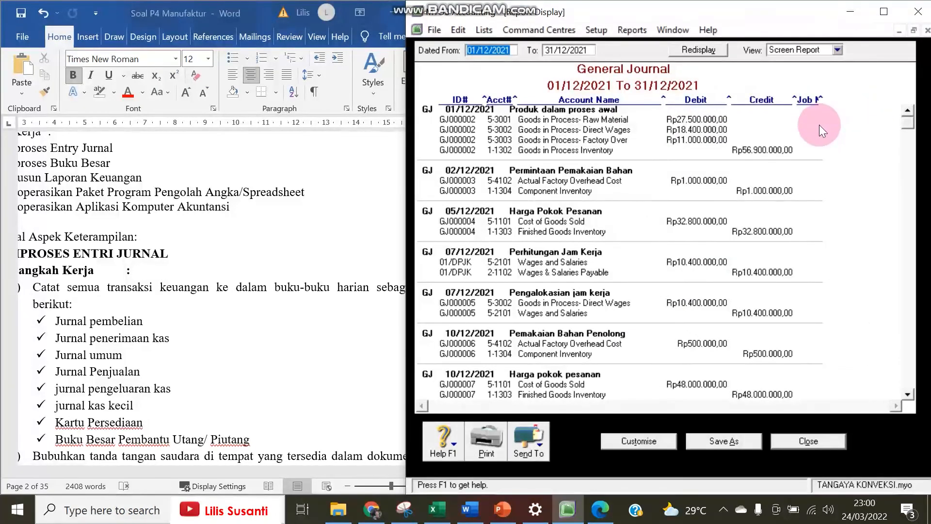
pyautogui.scroll(-10, 787, 223)
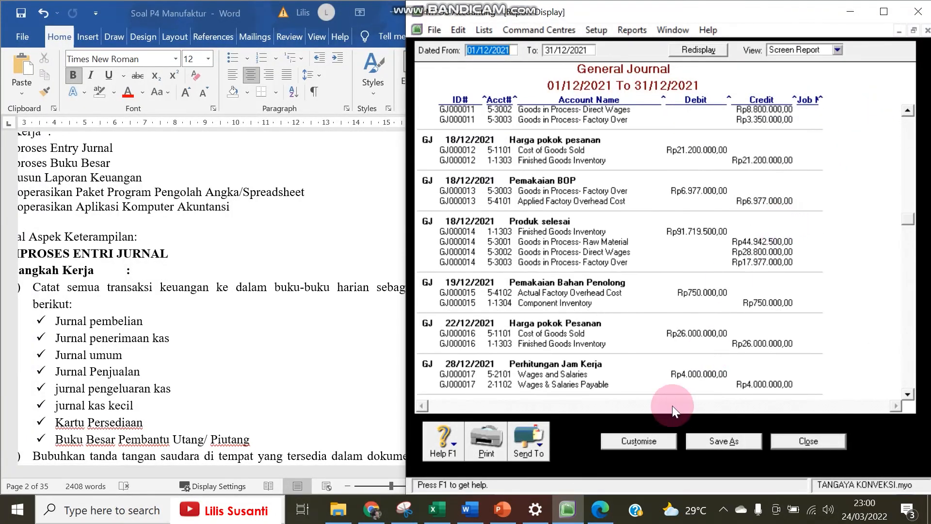
# Export the General source journal report as a PDF named jurnal umum and close the report
pyautogui.click(539, 448)
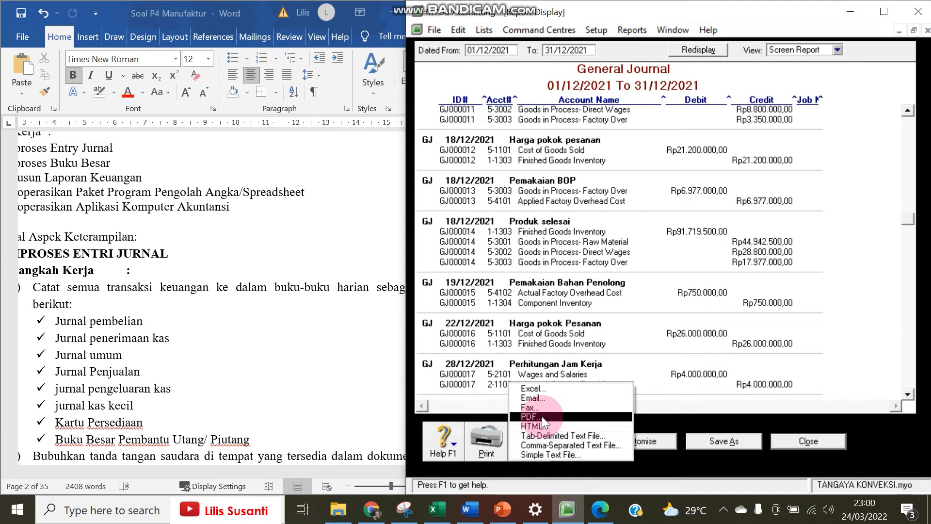
pyautogui.click(542, 416)
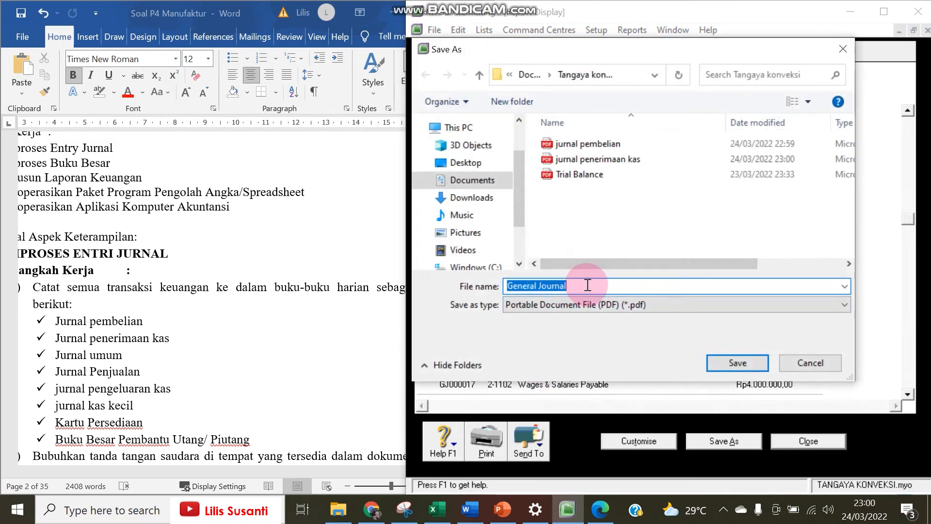
pyautogui.write('ju')
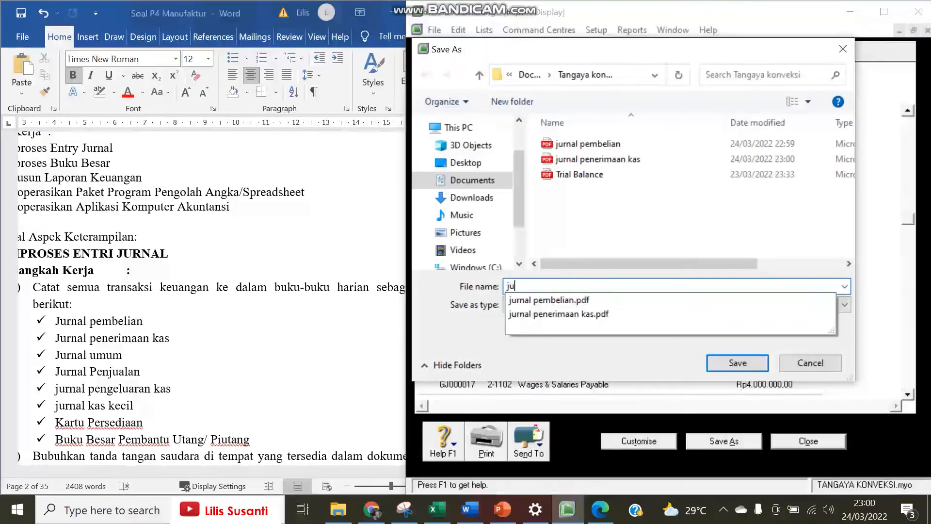
pyautogui.write('rnal umum')
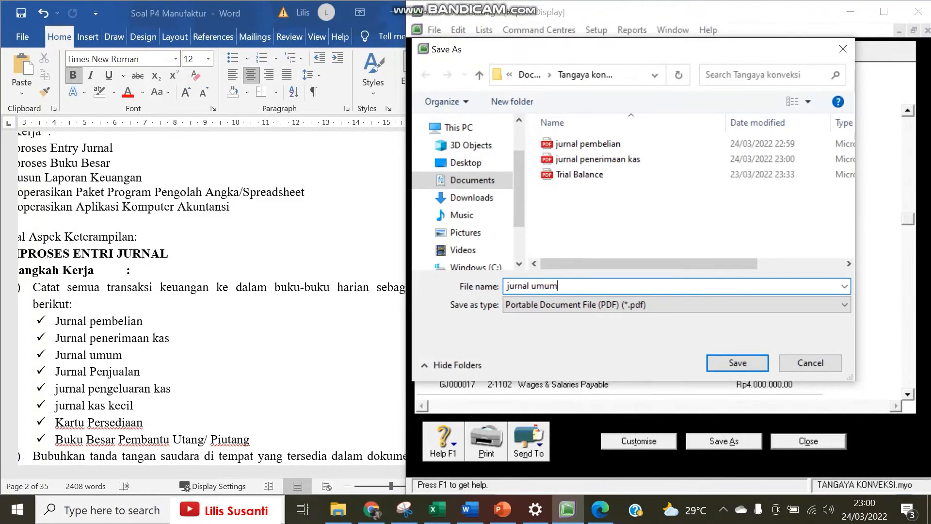
pyautogui.click(735, 362)
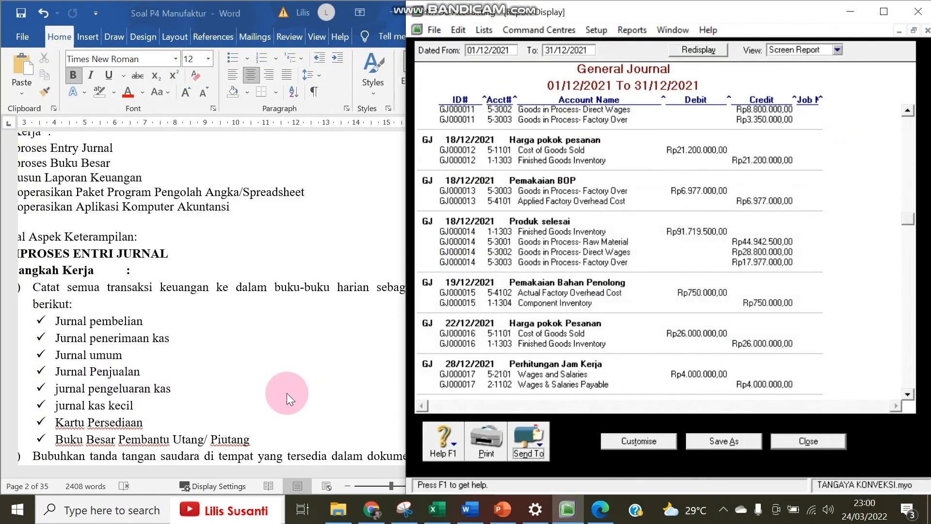
pyautogui.click(813, 443)
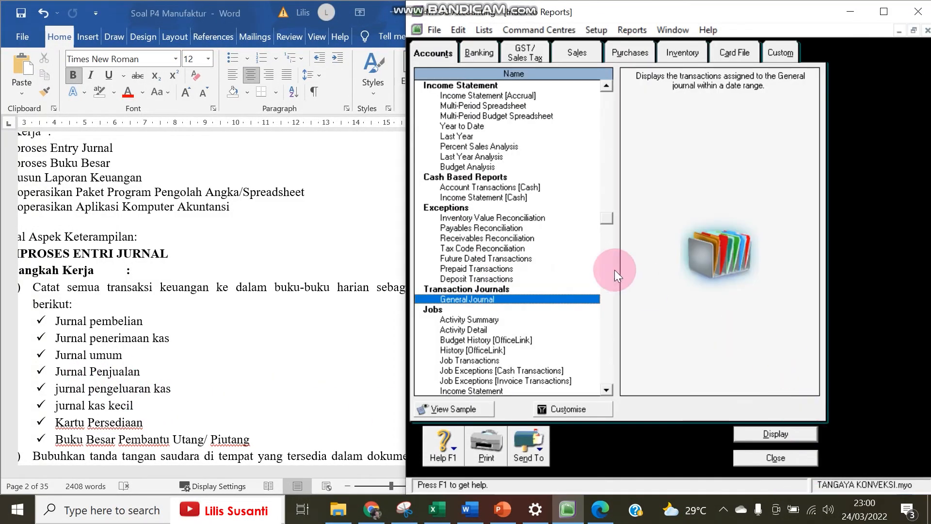
# Display the General Journal report with Sales as its source journal
pyautogui.doubleClick(488, 298)
pyautogui.click(753, 269)
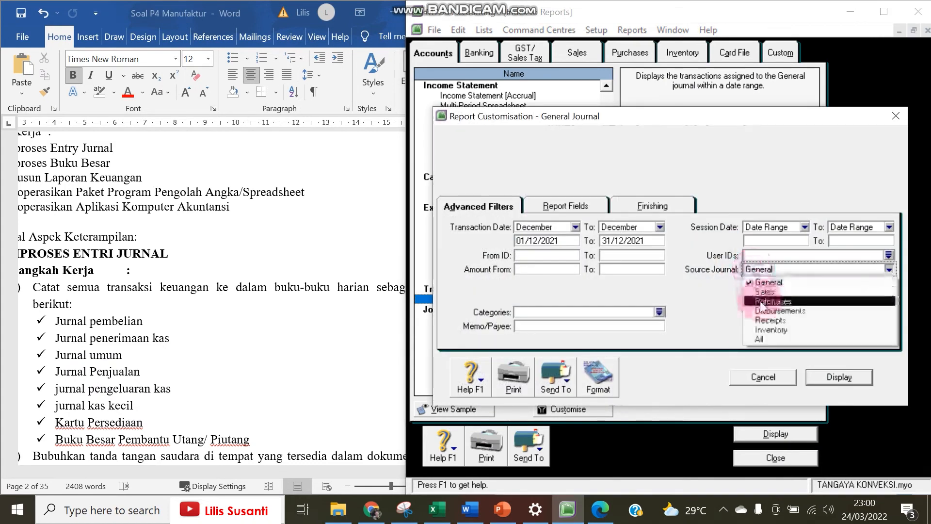
pyautogui.click(762, 292)
pyautogui.click(821, 376)
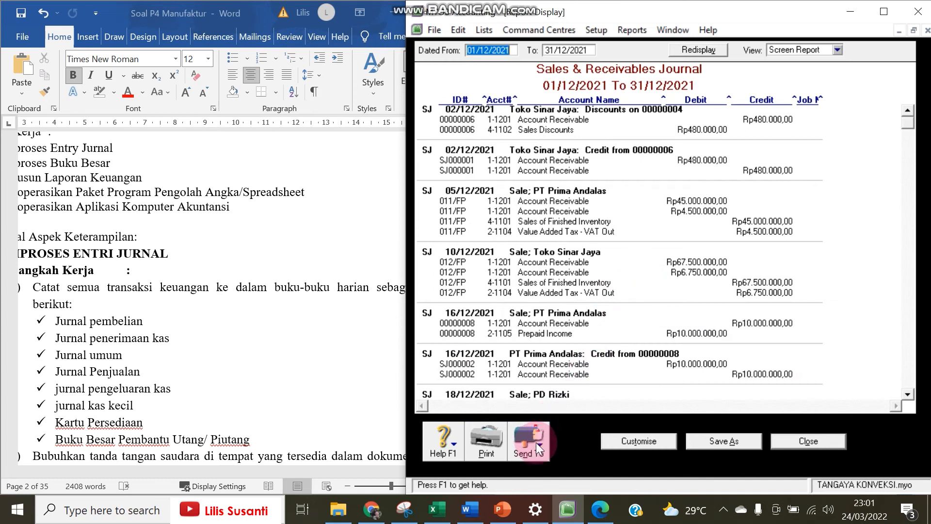
# Export the Sales & Receivables Journal as a PDF named jurnal penjualan and close the report
pyautogui.click(537, 446)
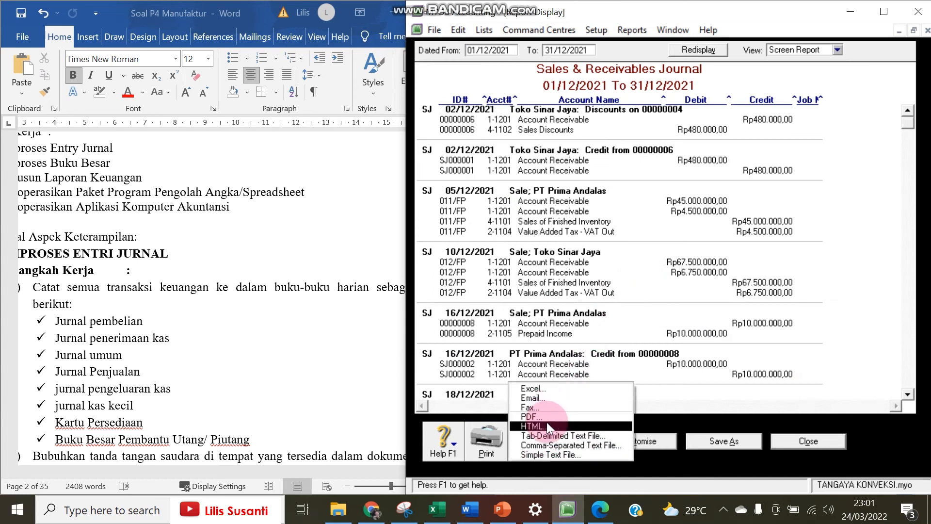
pyautogui.click(546, 414)
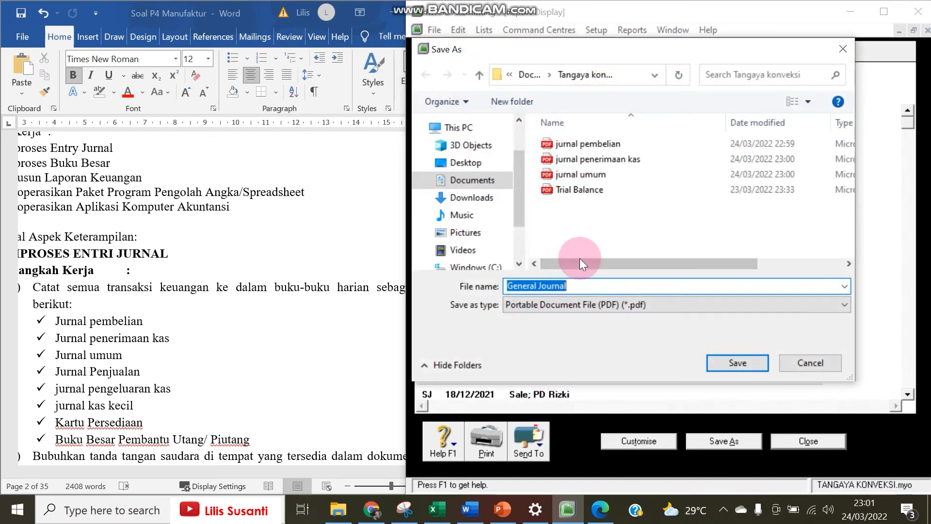
pyautogui.write('jurnal ')
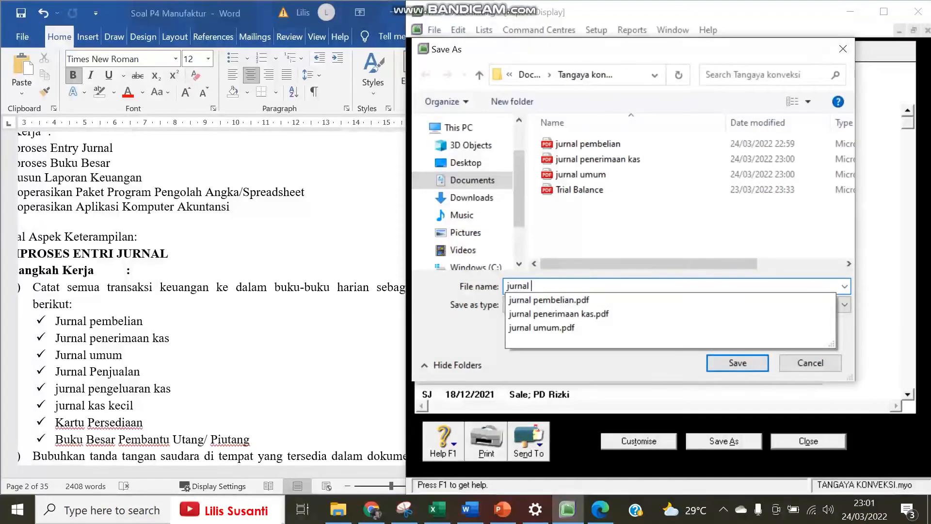
pyautogui.write('penjualan')
pyautogui.press('Return')
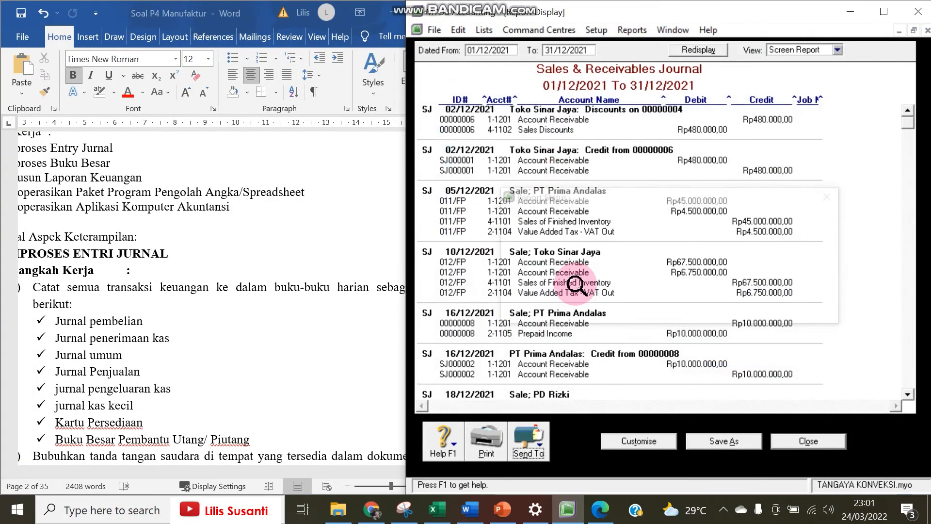
pyautogui.click(796, 444)
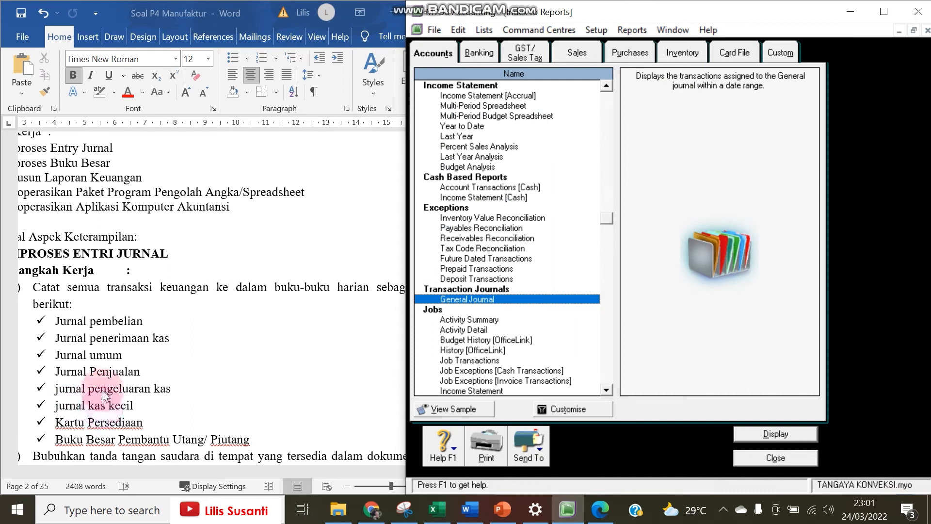
# Display the General Journal report with Disbursements as its source journal
pyautogui.doubleClick(482, 298)
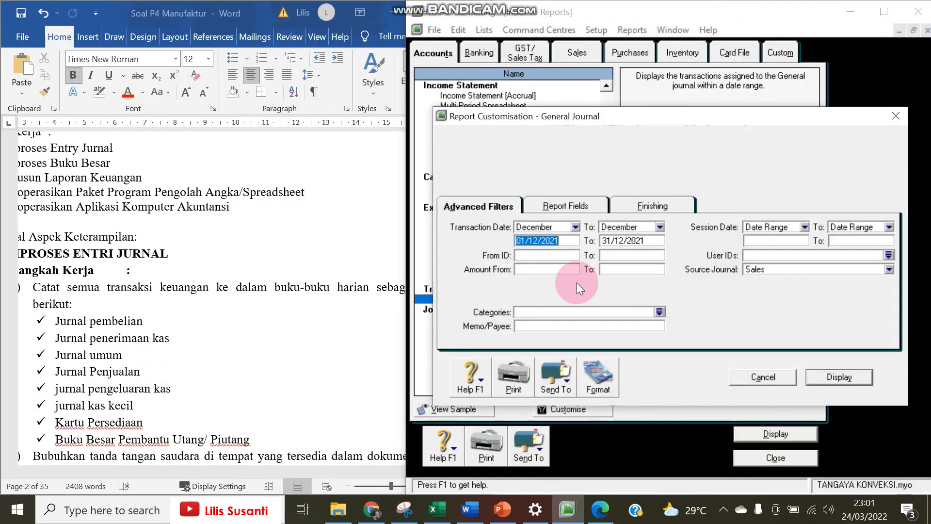
pyautogui.click(755, 268)
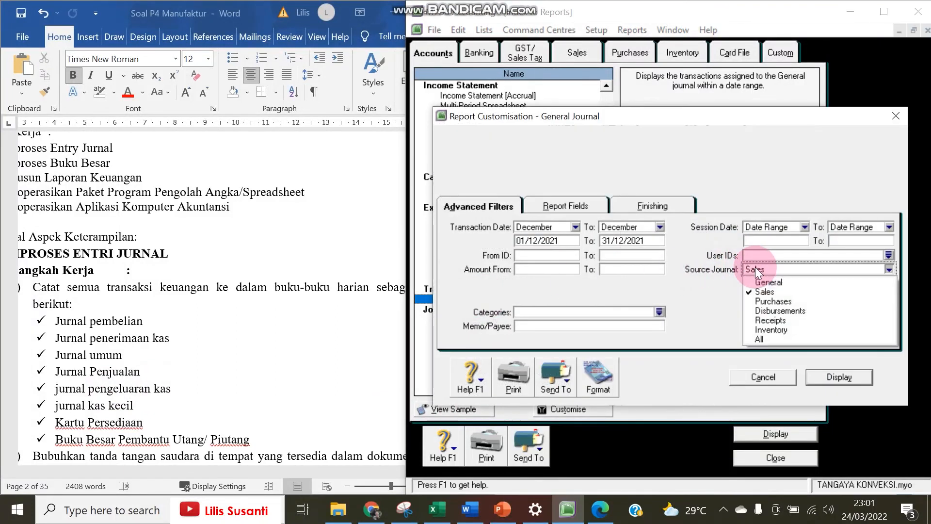
pyautogui.click(758, 310)
pyautogui.click(822, 376)
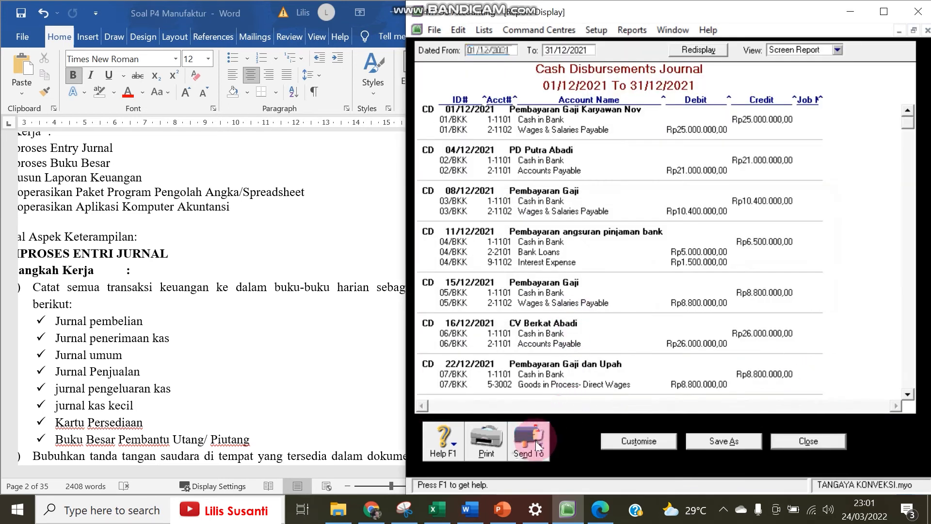
# Export the Cash Disbursements Journal as a PDF named jurnal pengeluaran kas, check its remaining entries, and close the report
pyautogui.click(533, 440)
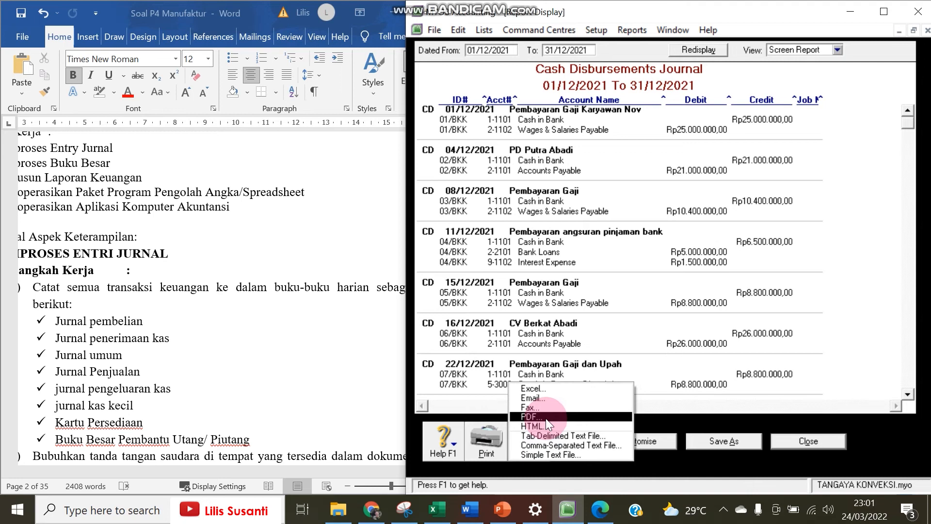
pyautogui.click(546, 417)
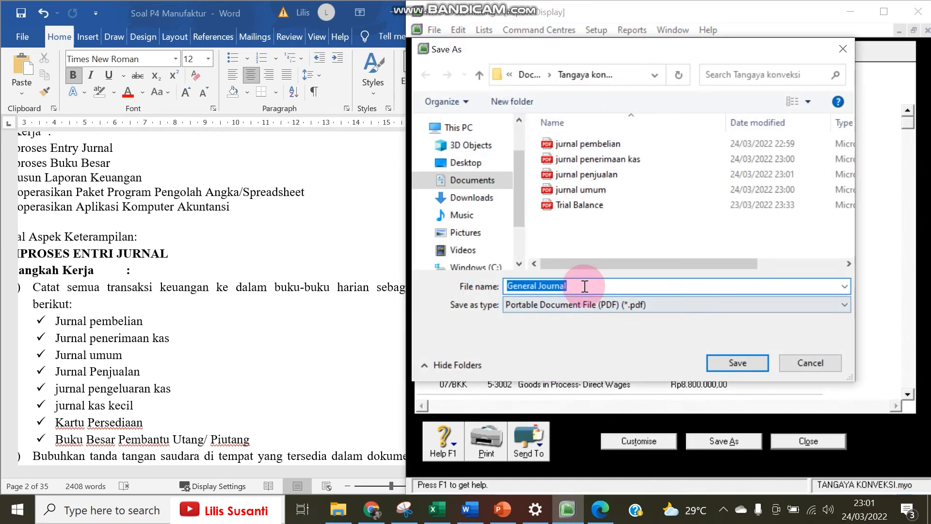
pyautogui.write('jurnal pe')
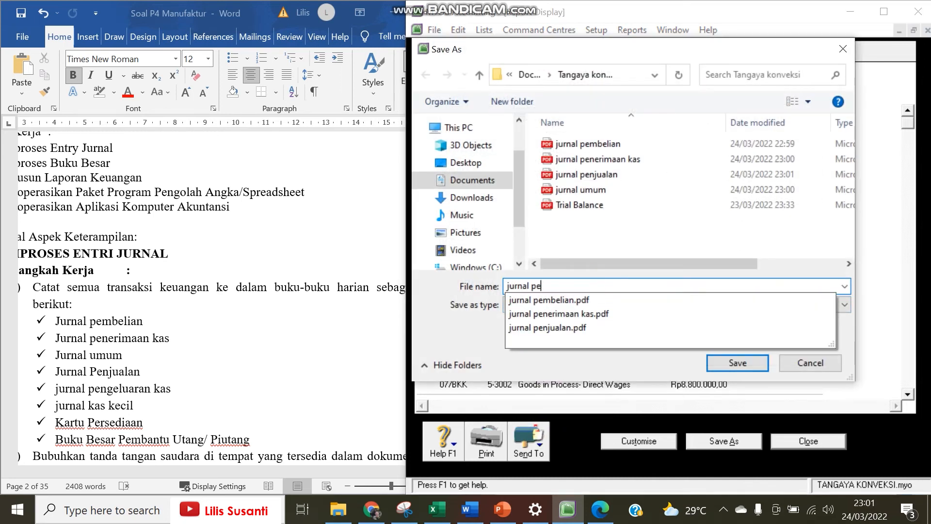
pyautogui.write('ngeluaran kas')
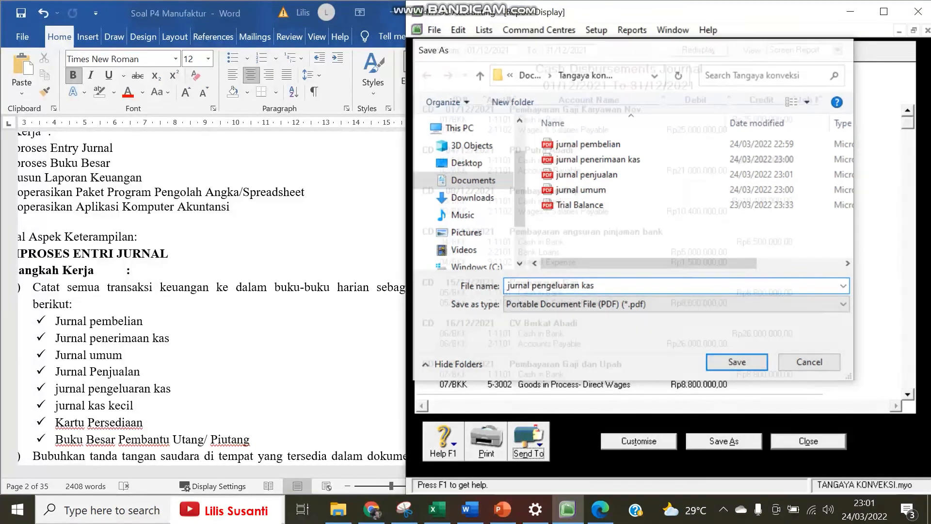
pyautogui.press('Return')
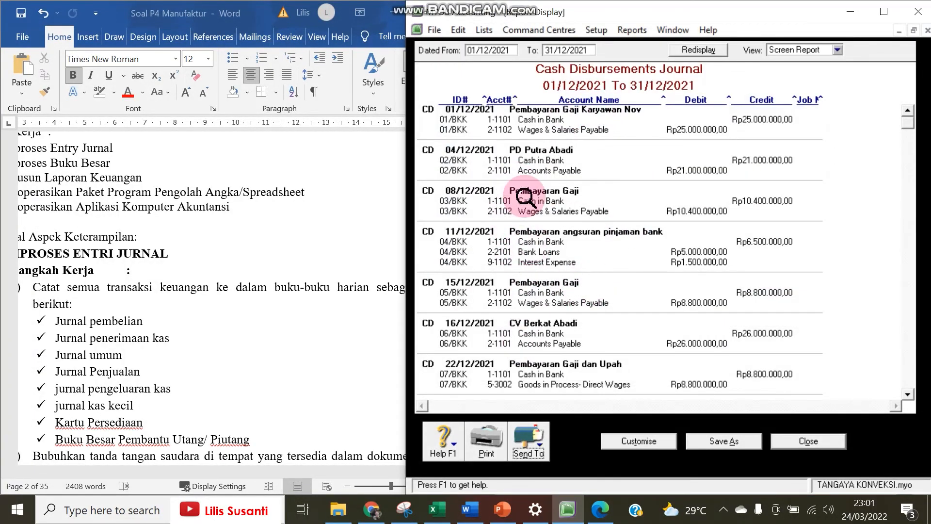
pyautogui.scroll(-5, 624, 319)
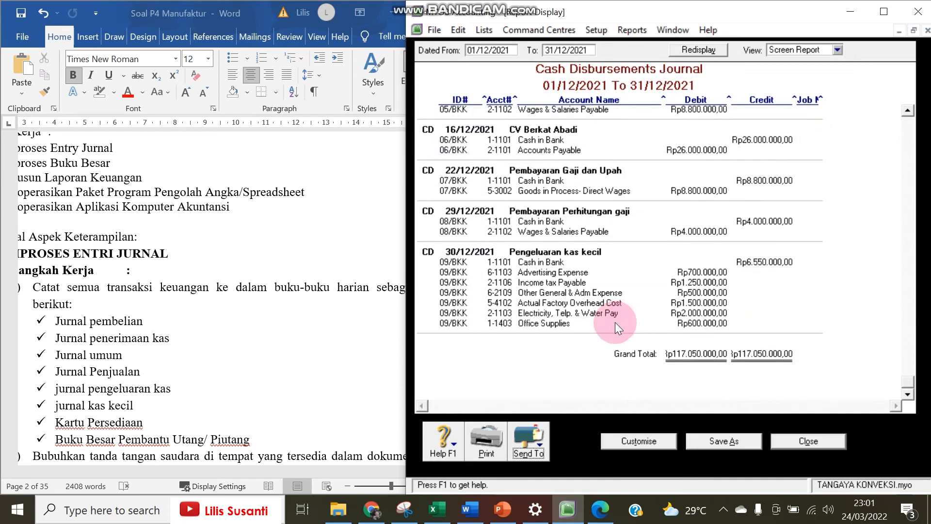
pyautogui.click(814, 441)
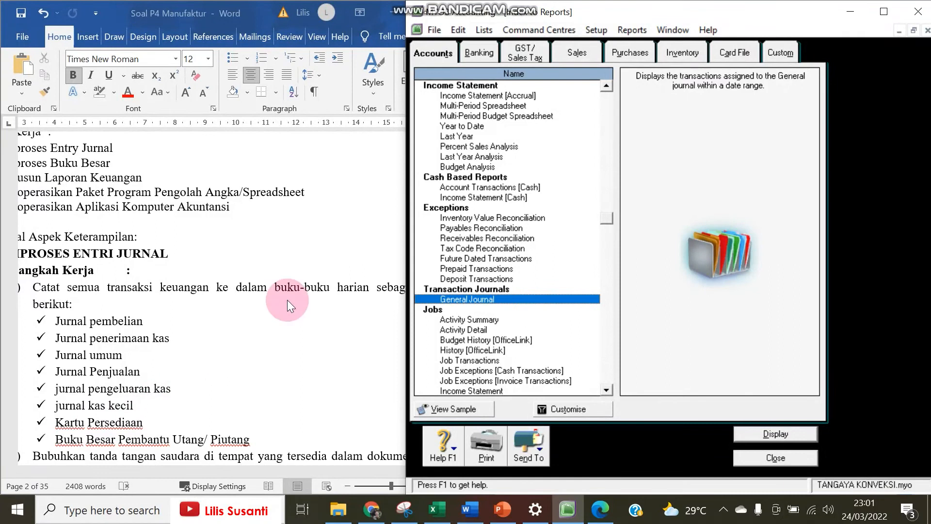
# Display the Items Register Detail inventory report for all items and widen the MYOB window to show every column
pyautogui.click(688, 55)
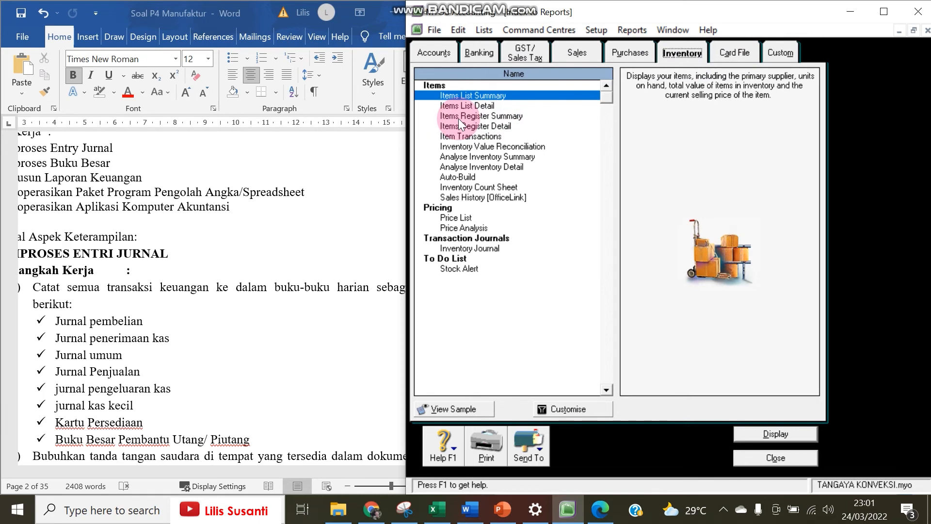
pyautogui.click(470, 127)
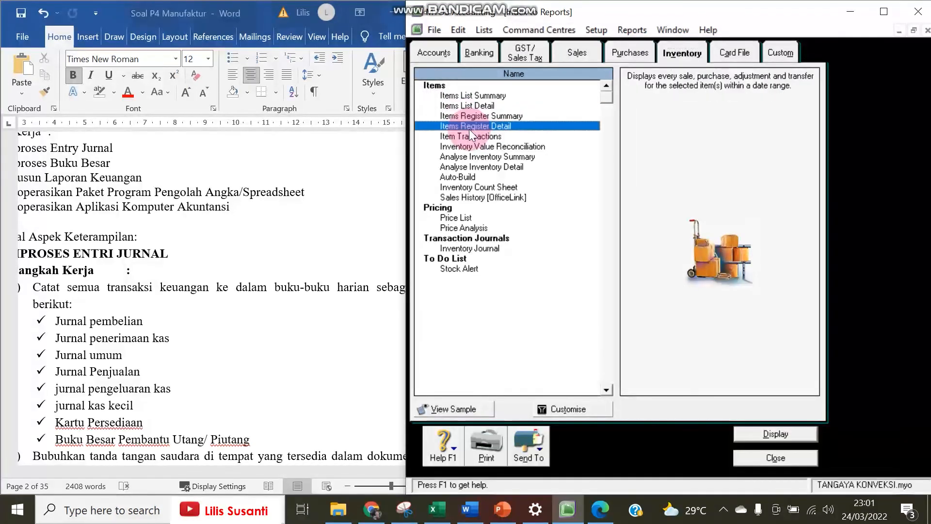
pyautogui.doubleClick(469, 126)
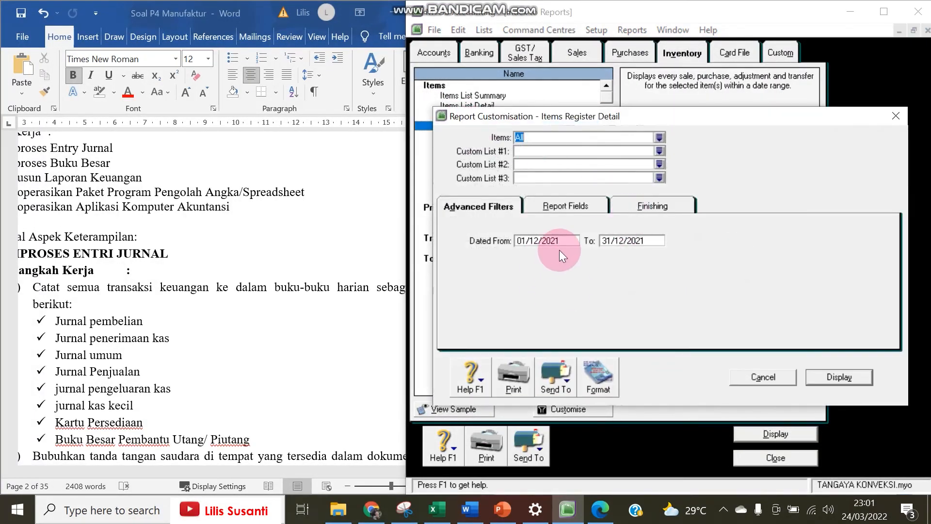
pyautogui.click(824, 377)
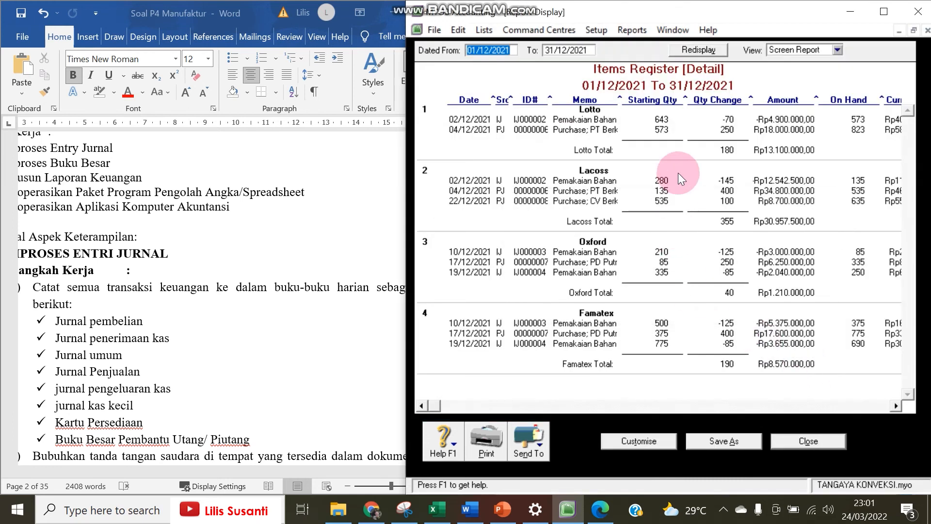
pyautogui.moveTo(403, 309); pyautogui.dragTo(322, 320)
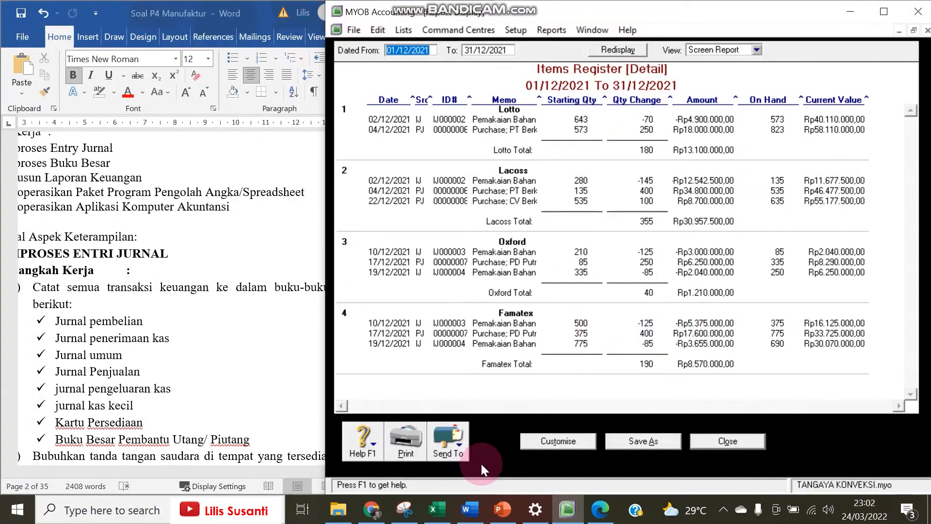
# Export the items register as a PDF under the name Items Register Detail and close the report
pyautogui.click(462, 444)
pyautogui.click(460, 415)
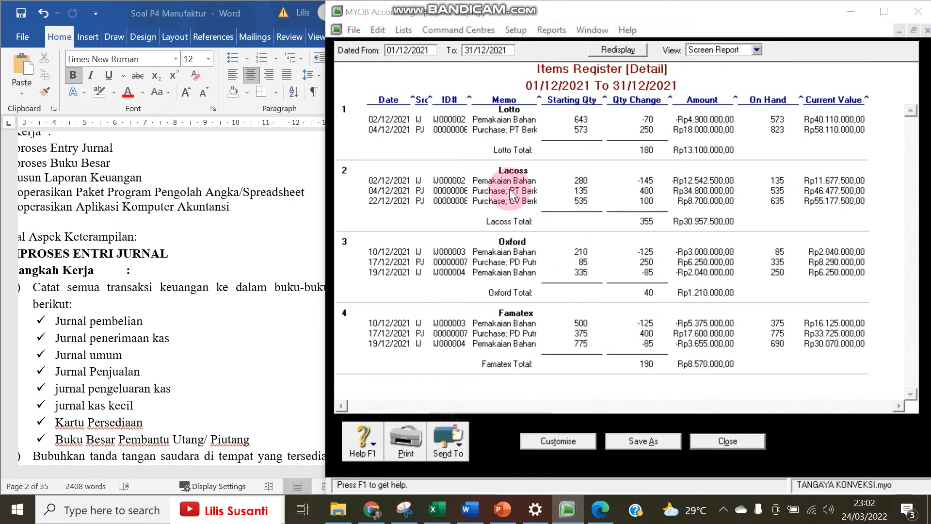
pyautogui.click(644, 363)
pyautogui.click(708, 444)
# Display the Standard Balance Sheet report for December 2021 and review it down to total equity
pyautogui.click(348, 50)
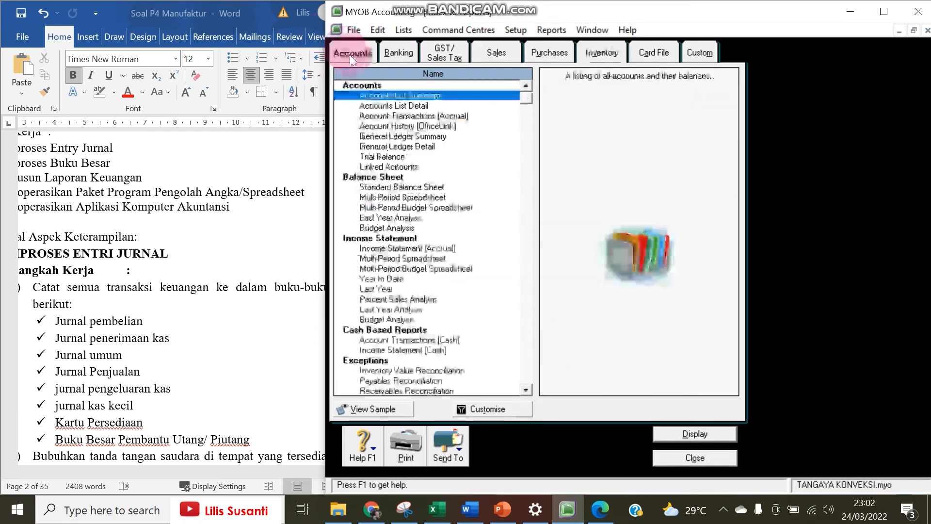
pyautogui.doubleClick(380, 188)
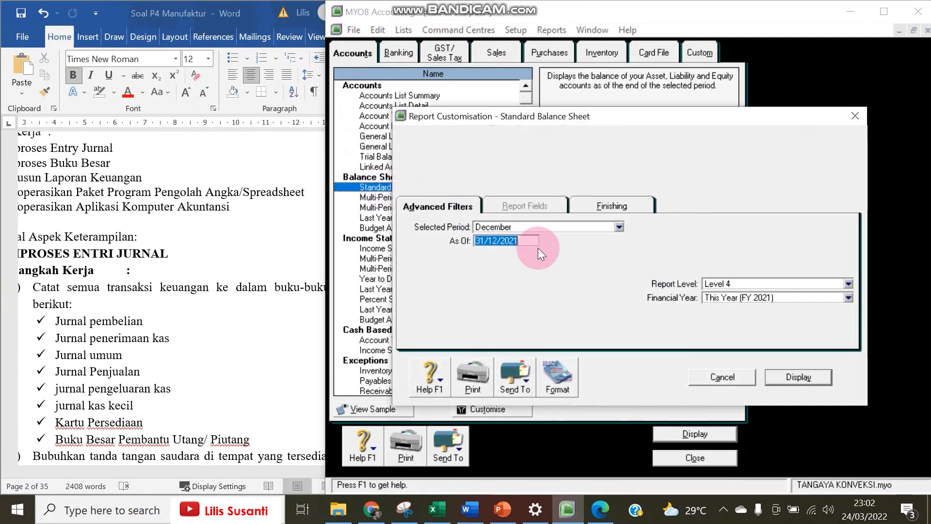
pyautogui.click(787, 377)
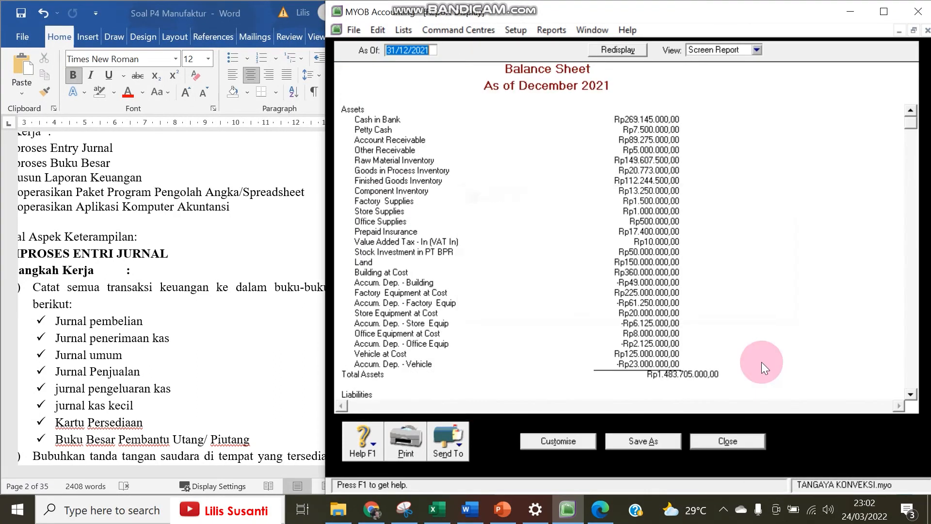
pyautogui.scroll(-5, 523, 258)
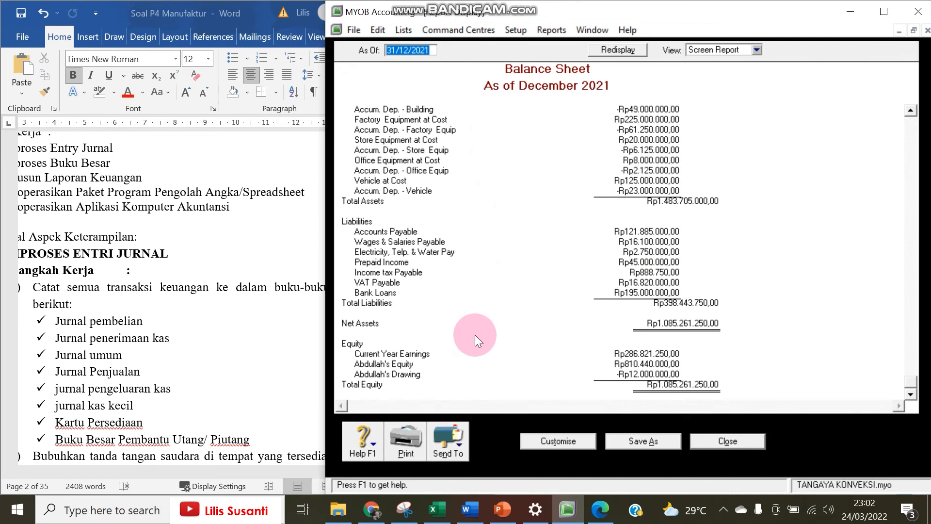
# Export the balance sheet as a PDF under the name Standard Balance Sheet
pyautogui.click(459, 445)
pyautogui.click(461, 416)
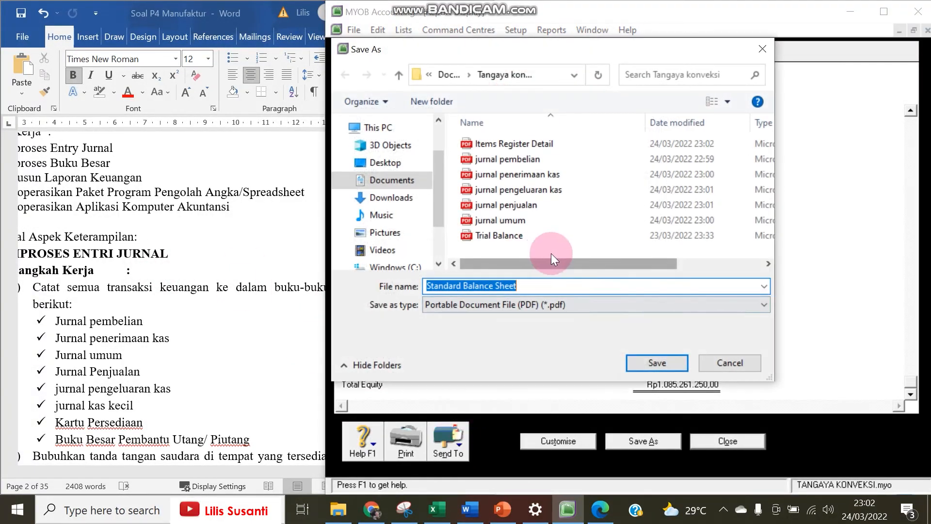
pyautogui.click(646, 367)
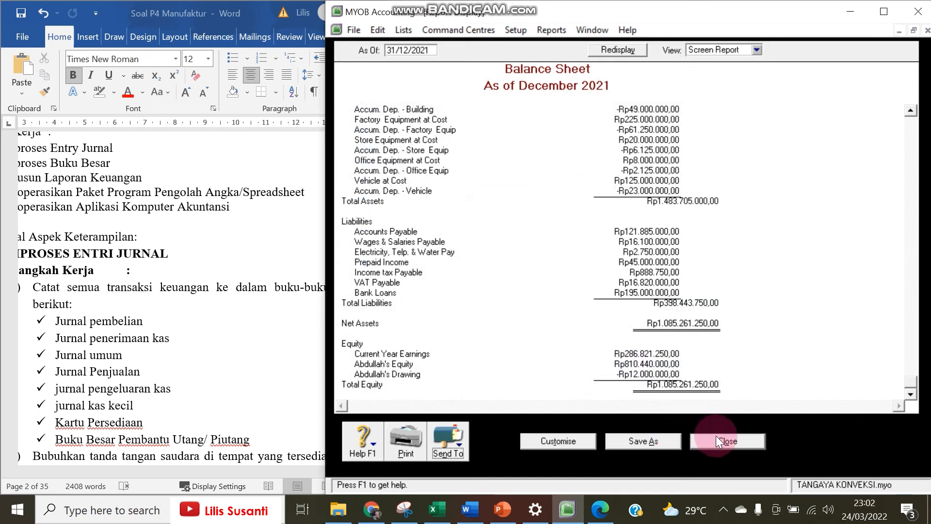
# Close the balance sheet and display the accrual Income Statement report for December 2021
pyautogui.click(716, 440)
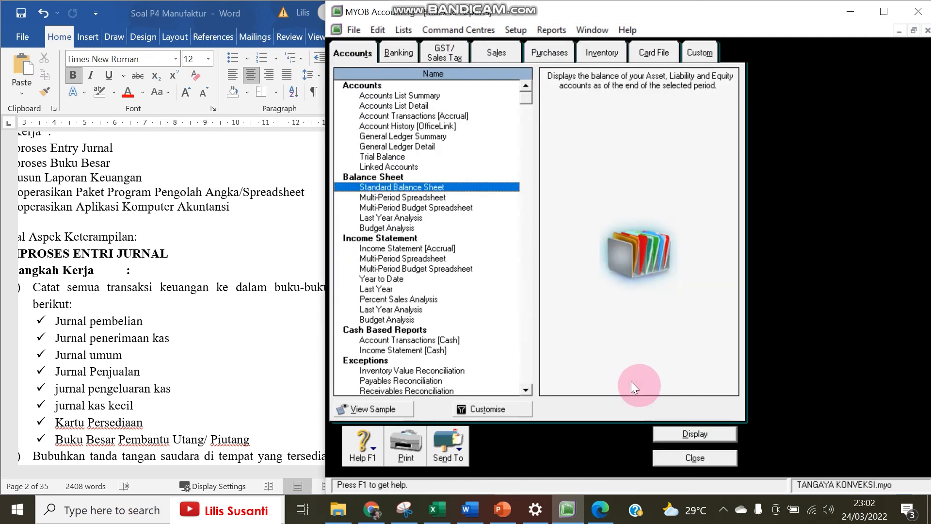
pyautogui.click(377, 248)
pyautogui.doubleClick(377, 249)
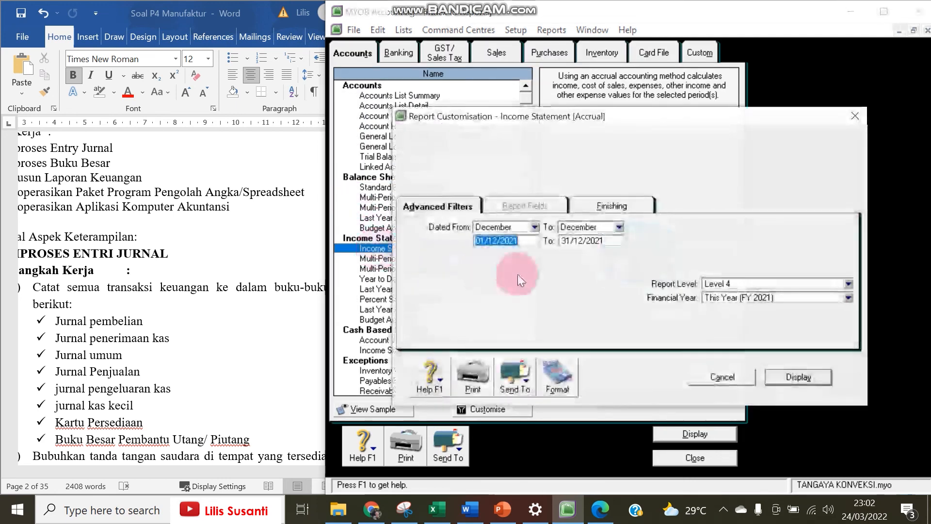
pyautogui.click(801, 376)
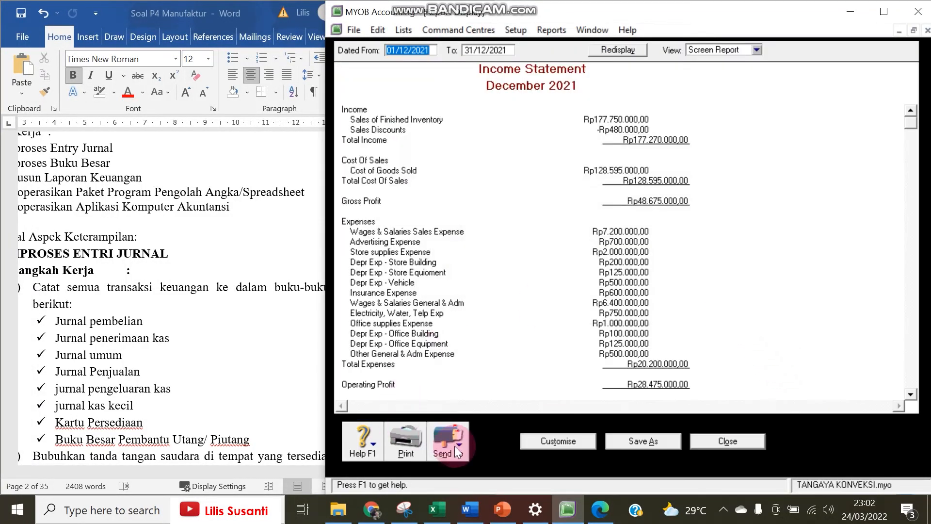
# Export the December income statement as a PDF under the name Income Statement [Accrual]
pyautogui.click(454, 446)
pyautogui.click(454, 416)
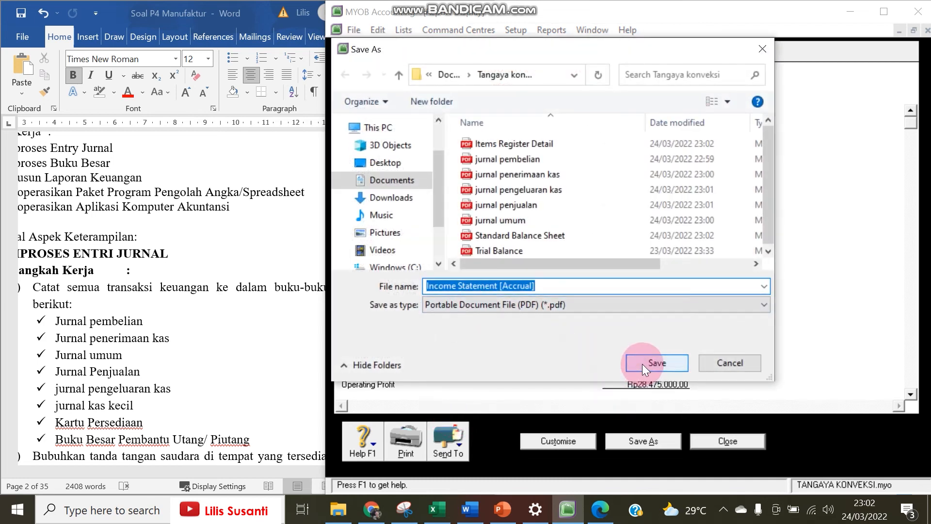
pyautogui.click(657, 363)
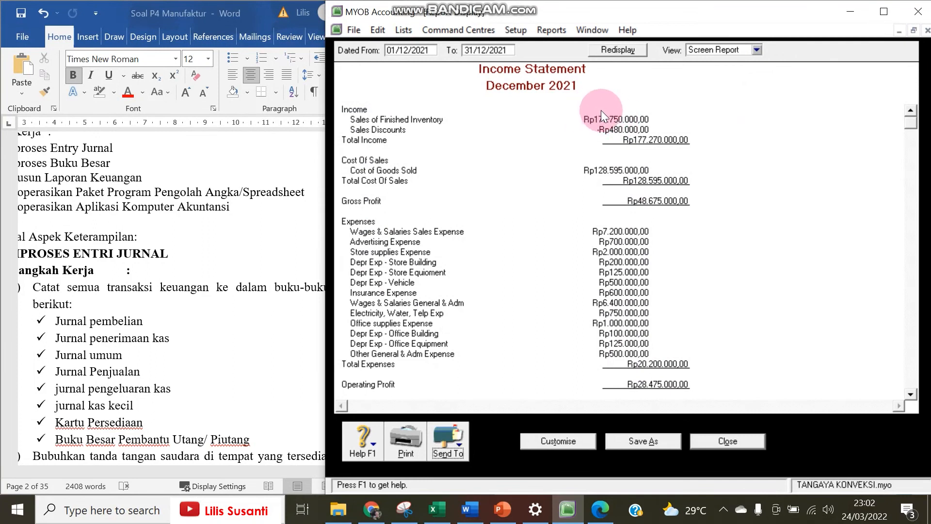
# Set the income statement's start date to 01/01/2021 so the report covers January through December 2021
pyautogui.click(408, 49)
pyautogui.press('BackSpace')
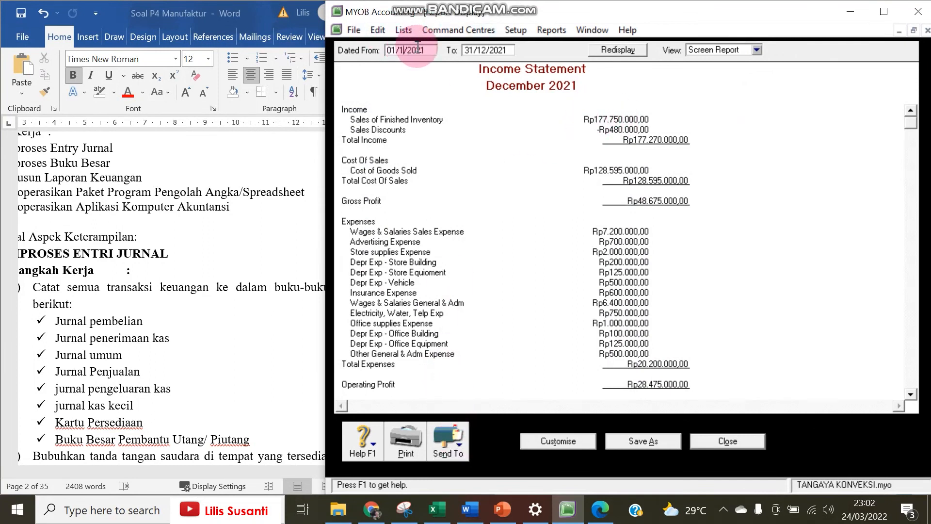
pyautogui.press('Tab')
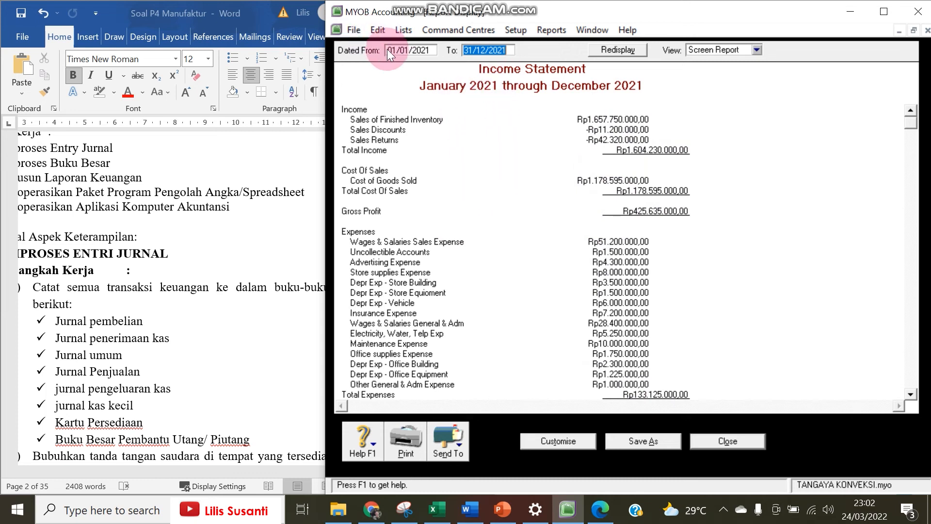
# Export the January to December 2021 income statement as a PDF and close the report
pyautogui.click(467, 442)
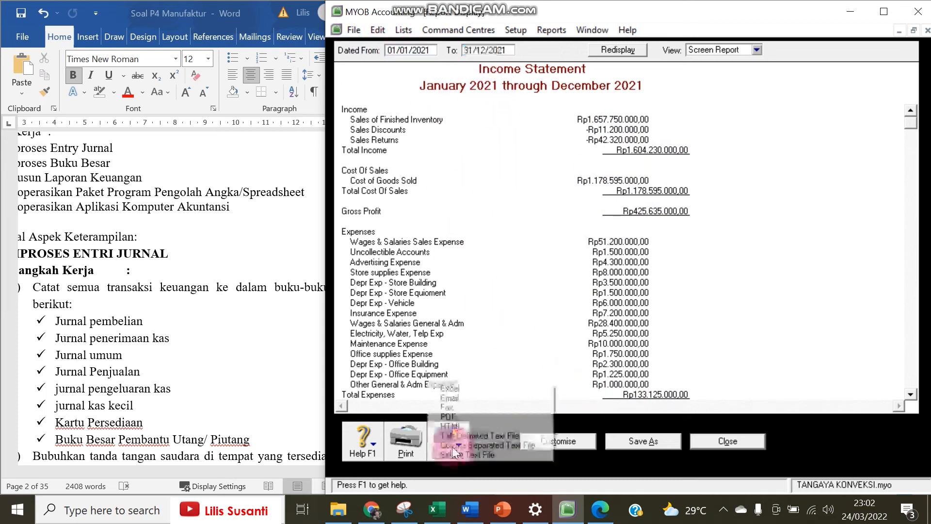
pyautogui.click(452, 400)
pyautogui.click(644, 363)
pyautogui.click(507, 259)
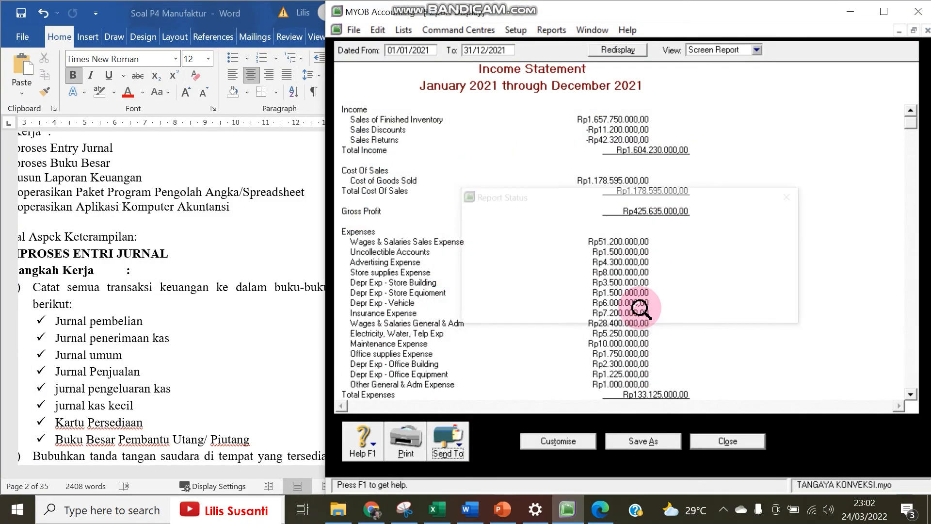
pyautogui.click(728, 441)
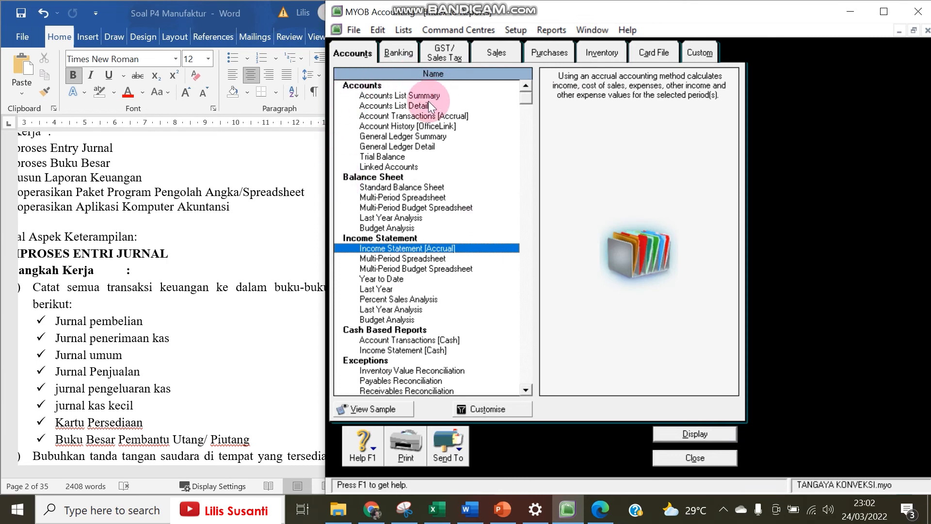
# Display the Bank Register report for all accounts from 01/12/2021 to 31/12/2021
pyautogui.click(403, 51)
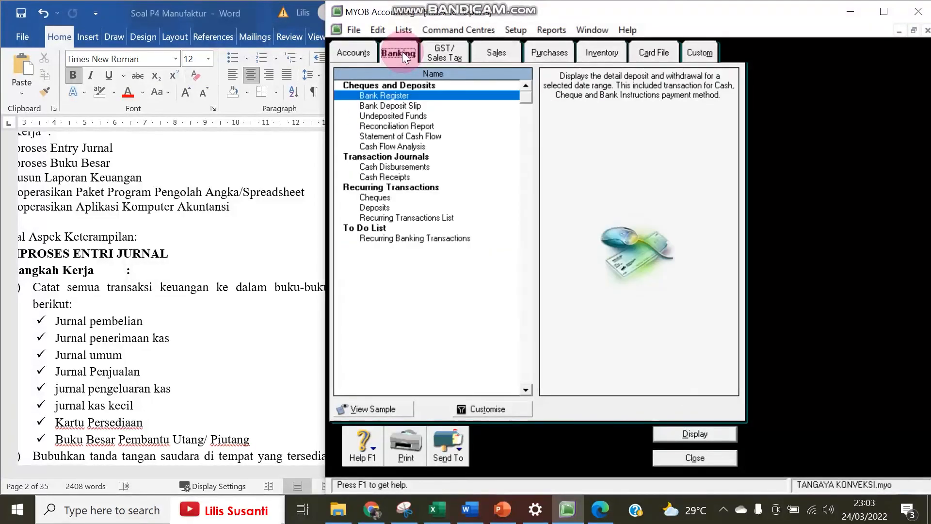
pyautogui.doubleClick(400, 95)
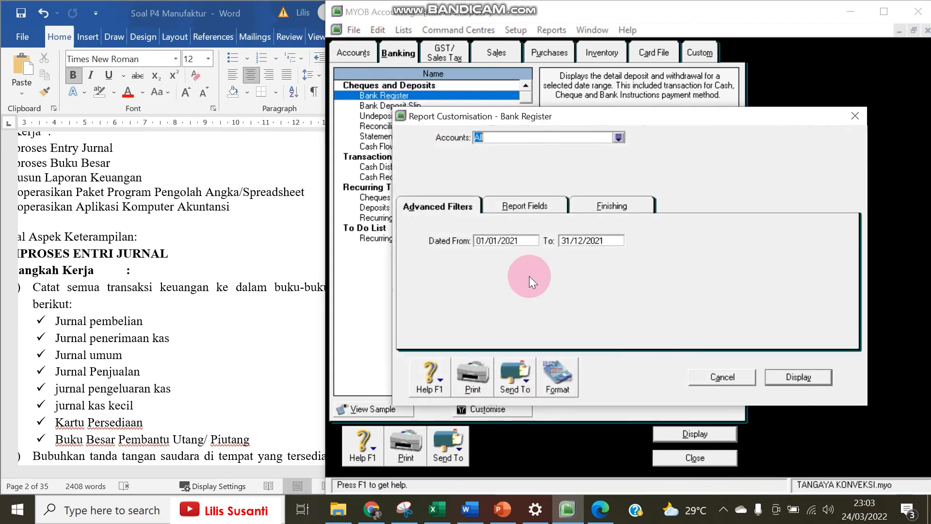
pyautogui.click(495, 242)
pyautogui.click(496, 242)
pyautogui.press('BackSpace')
pyautogui.press('BackSpace')
pyautogui.write('12')
pyautogui.press('Return')
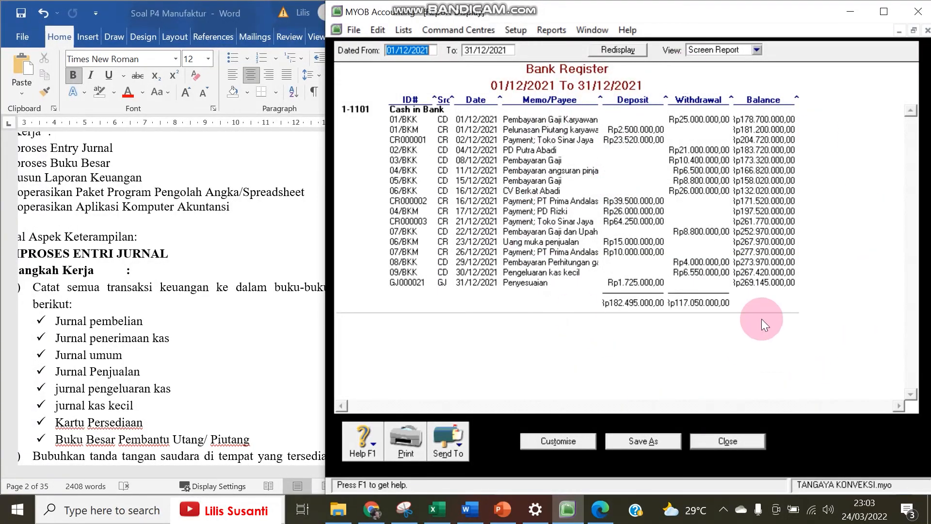
# Export the bank register as a PDF, widen its Memo/Payee column and close the report
pyautogui.click(459, 446)
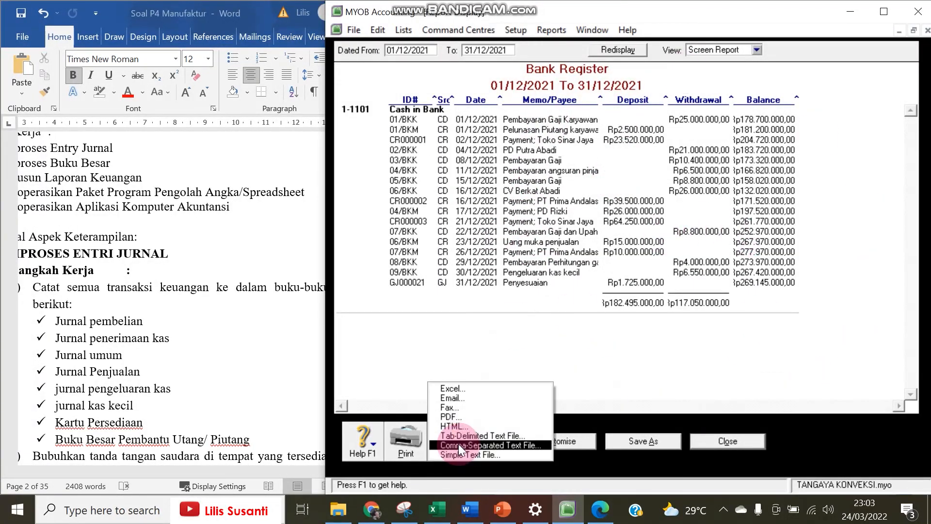
pyautogui.click(454, 419)
pyautogui.click(657, 362)
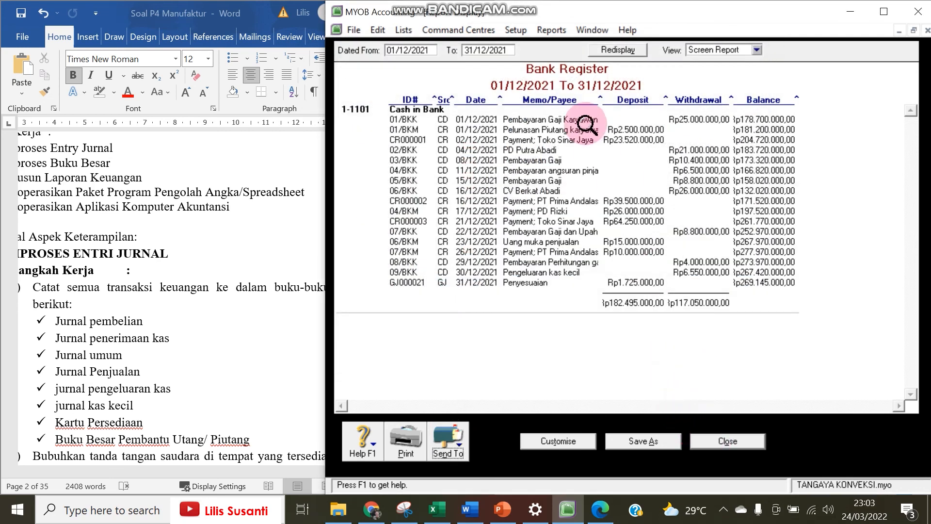
pyautogui.moveTo(599, 96); pyautogui.dragTo(630, 95)
pyautogui.click(732, 441)
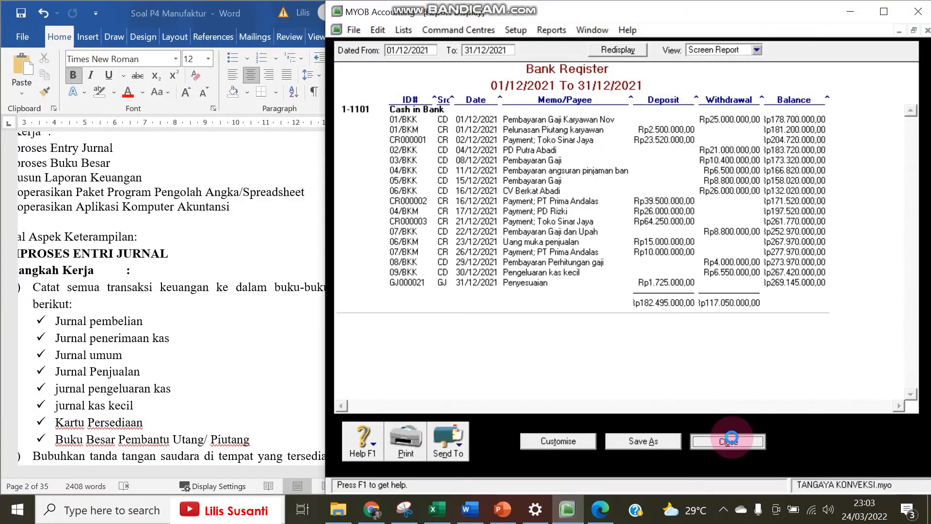
# Display the Statement of Cash Flow report for December 2021 and review it down to the cash at the end of the period
pyautogui.click(355, 53)
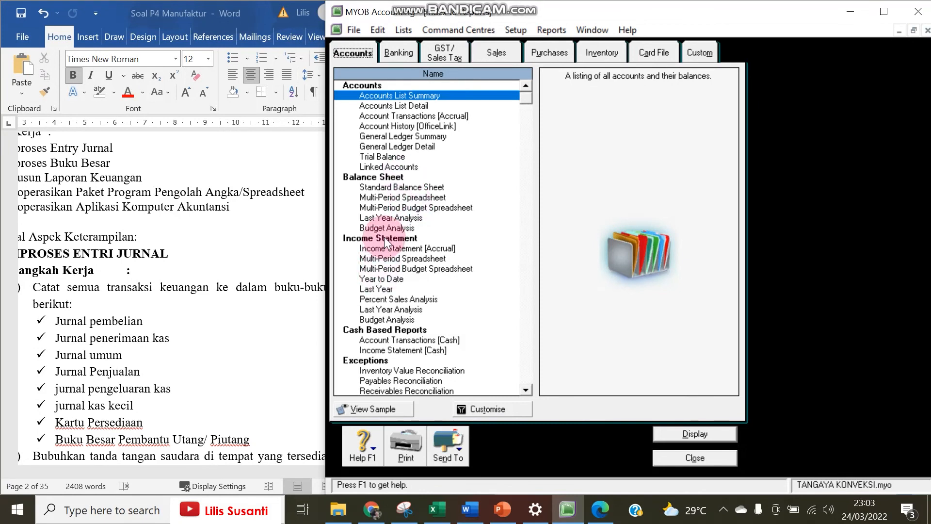
pyautogui.click(397, 50)
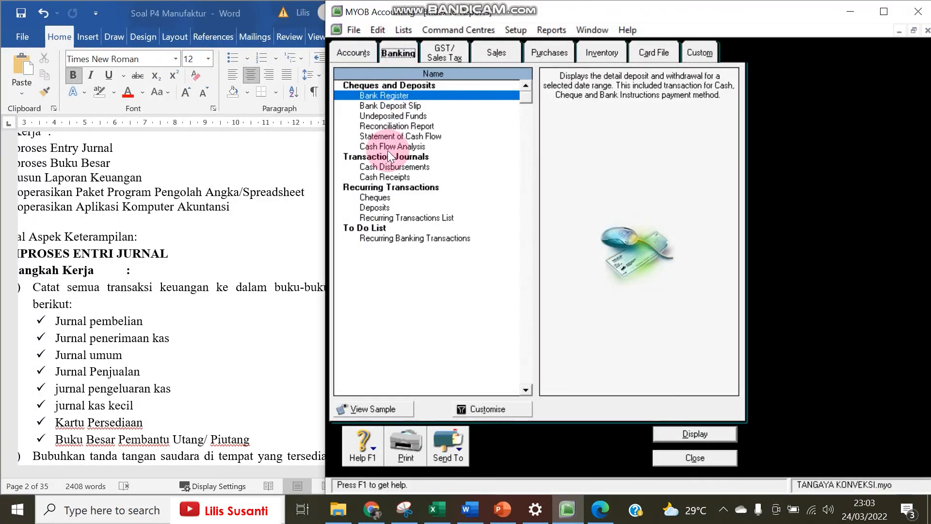
pyautogui.click(388, 135)
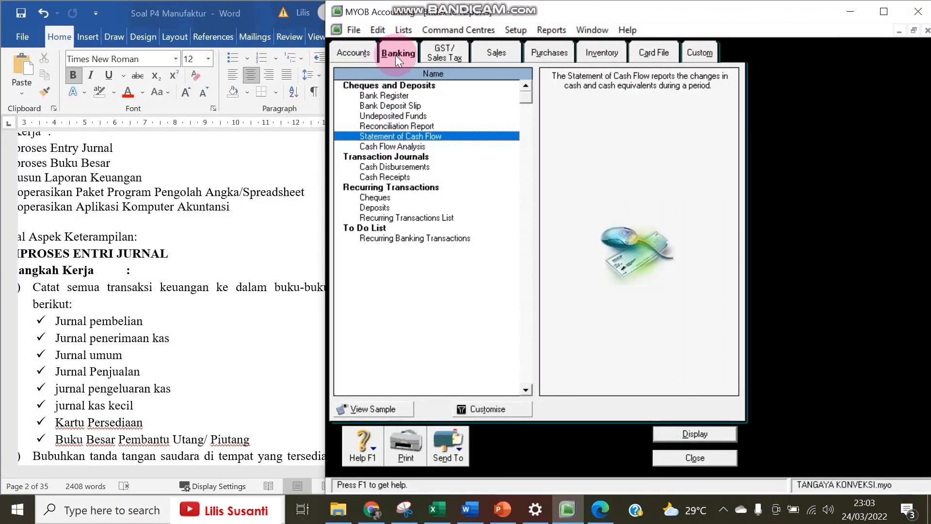
pyautogui.doubleClick(388, 135)
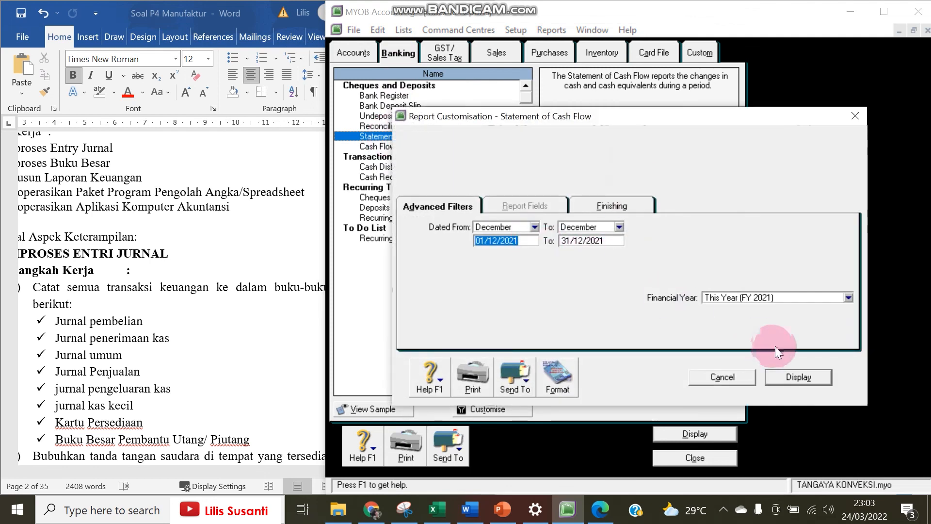
pyautogui.click(798, 377)
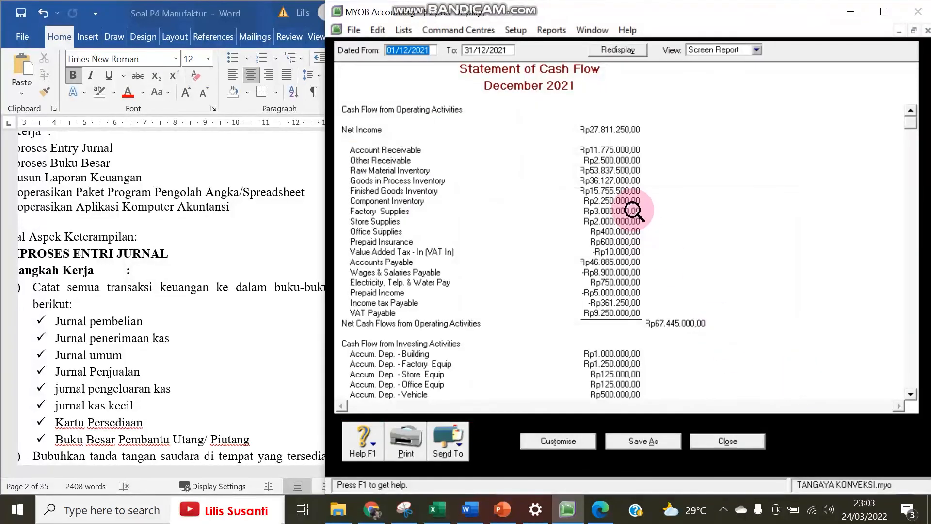
pyautogui.scroll(-1, 625, 232)
pyautogui.scroll(-2, 624, 231)
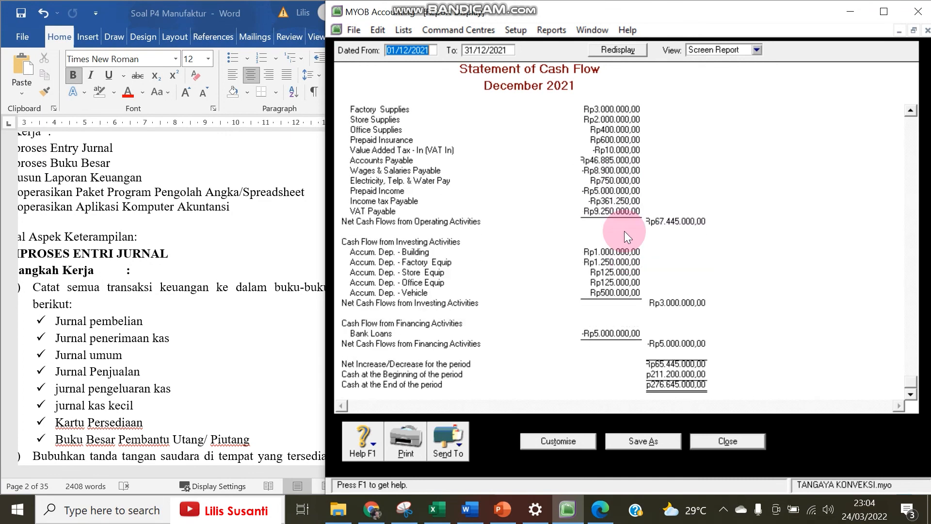
pyautogui.scroll(4, 618, 244)
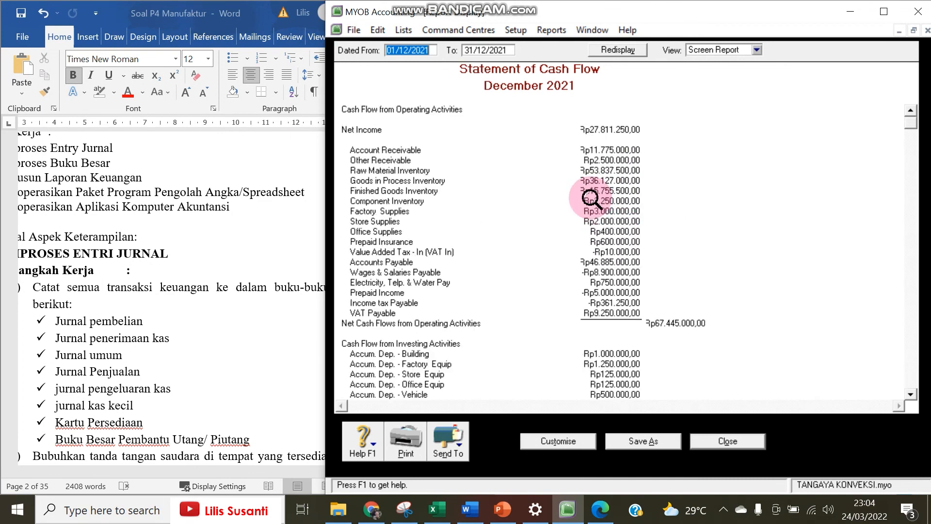
# Export the December 2021 statement of cash flow as a PDF
pyautogui.click(454, 447)
pyautogui.click(462, 417)
pyautogui.click(665, 362)
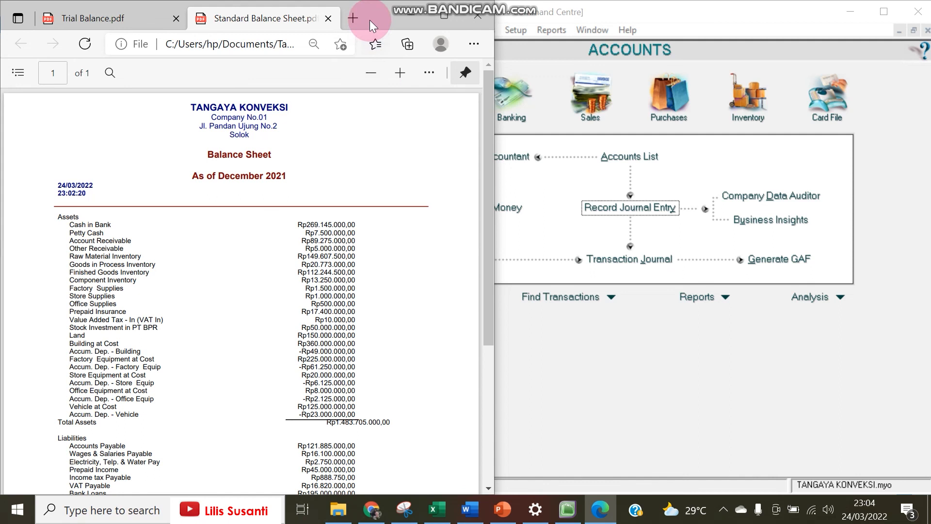
# Narrow the MYOB window beside the Standard Balance Sheet PDF and review the balance sheet down to total equity
pyautogui.click(612, 400)
pyautogui.moveTo(326, 318); pyautogui.dragTo(419, 297)
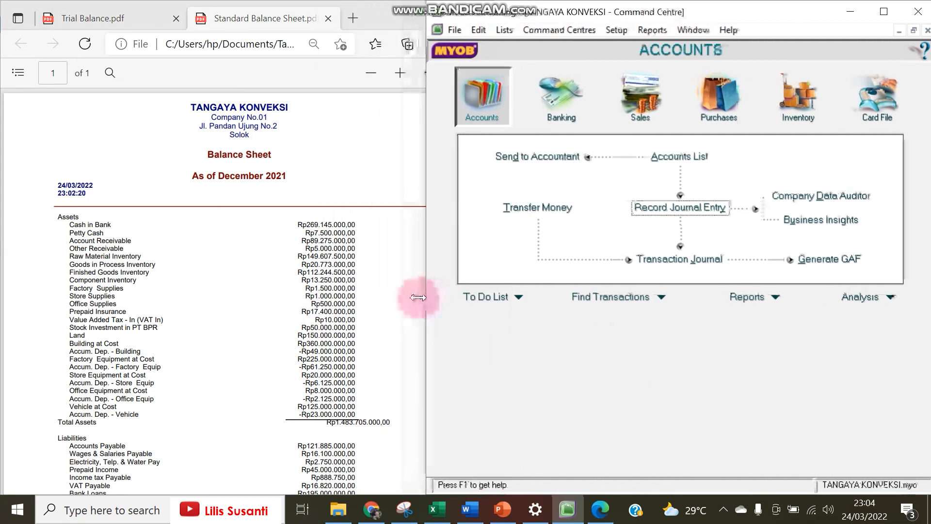
pyautogui.click(373, 348)
pyautogui.click(558, 382)
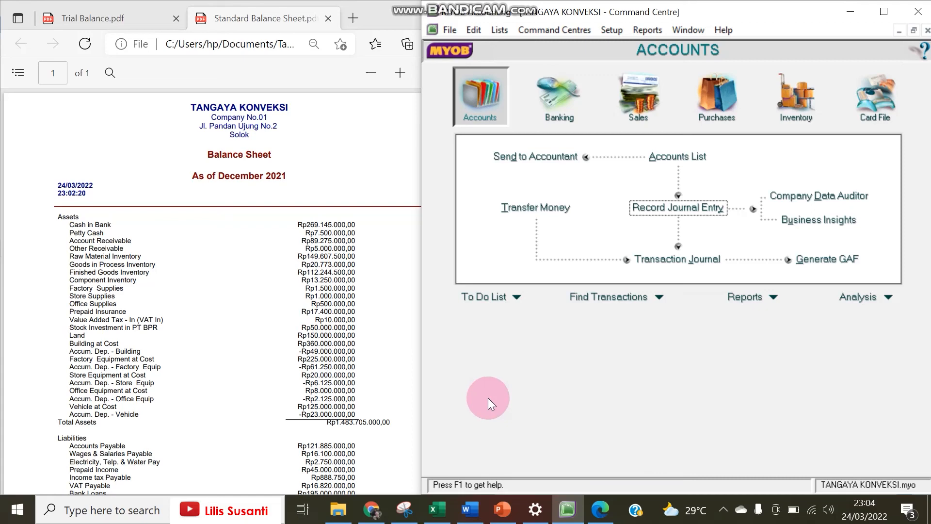
pyautogui.scroll(-5, 205, 363)
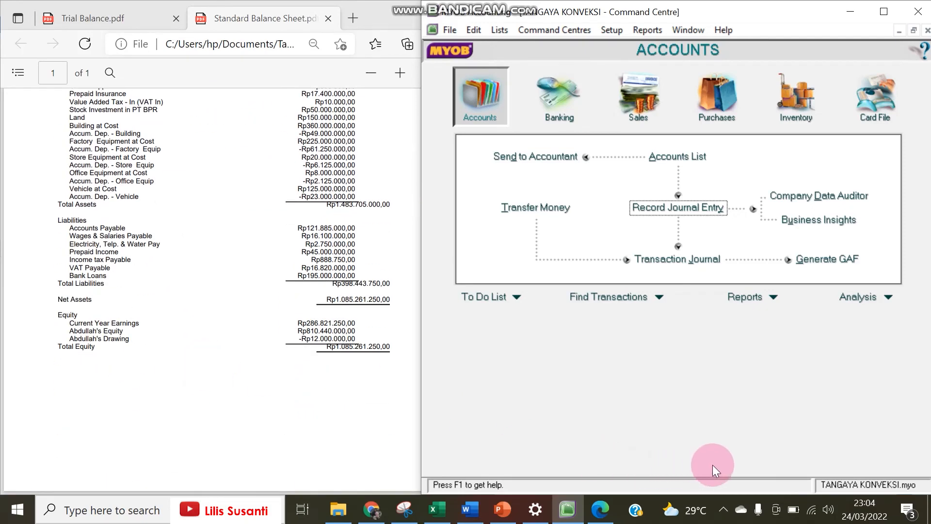